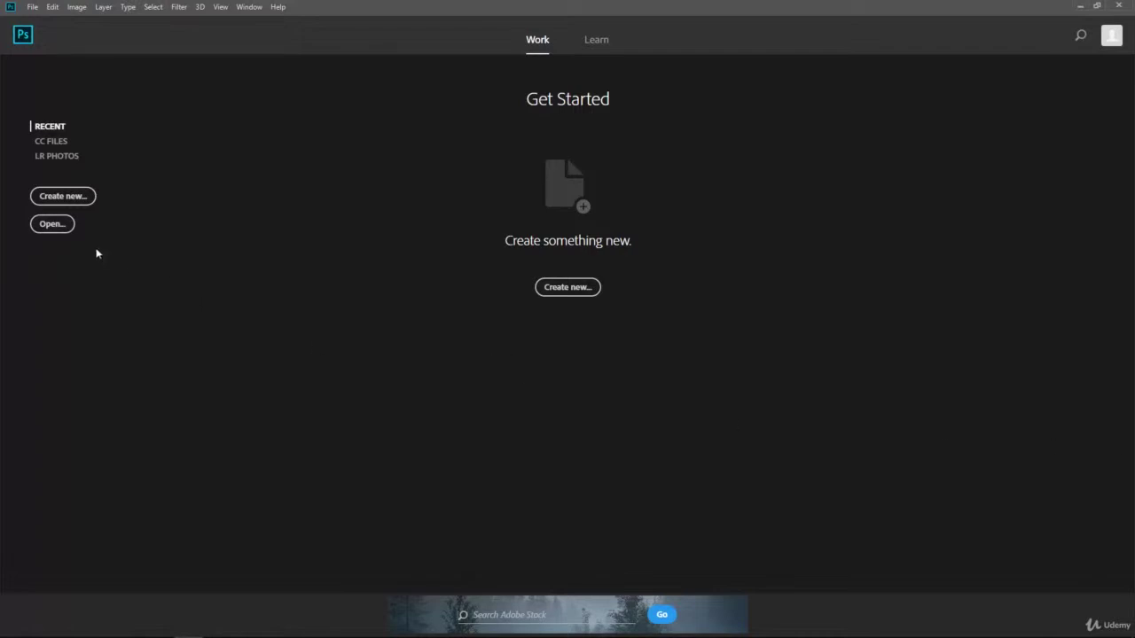
# Step: Open the Fern, portrait and Polaroid images together from the project's Resources folder
pyautogui.click(53, 227)
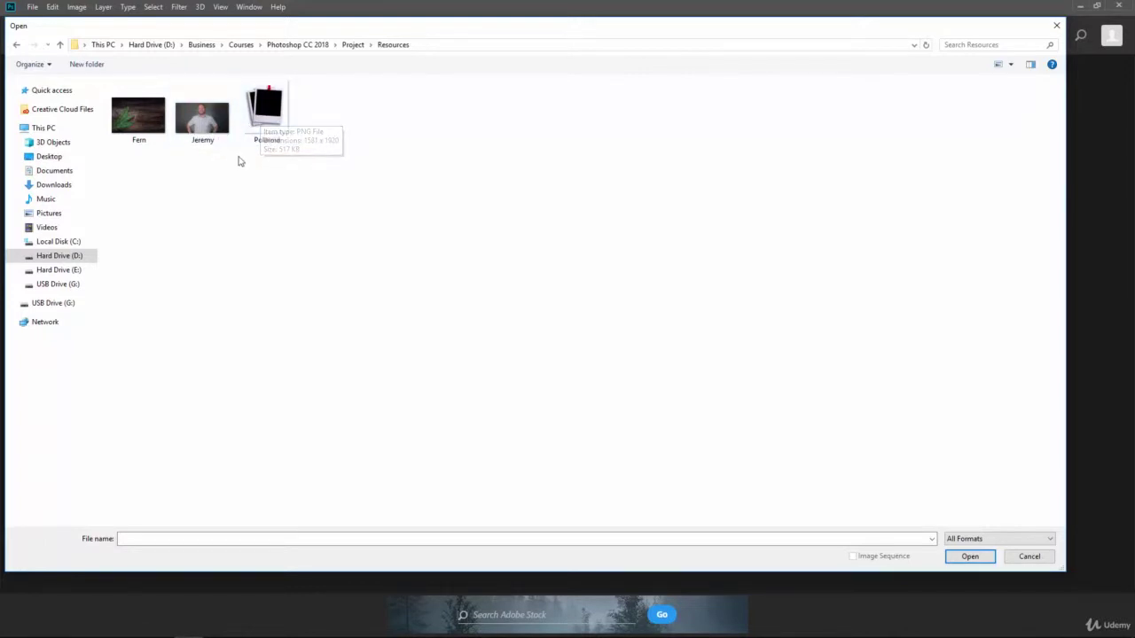
pyautogui.moveTo(307, 195); pyautogui.dragTo(136, 76)
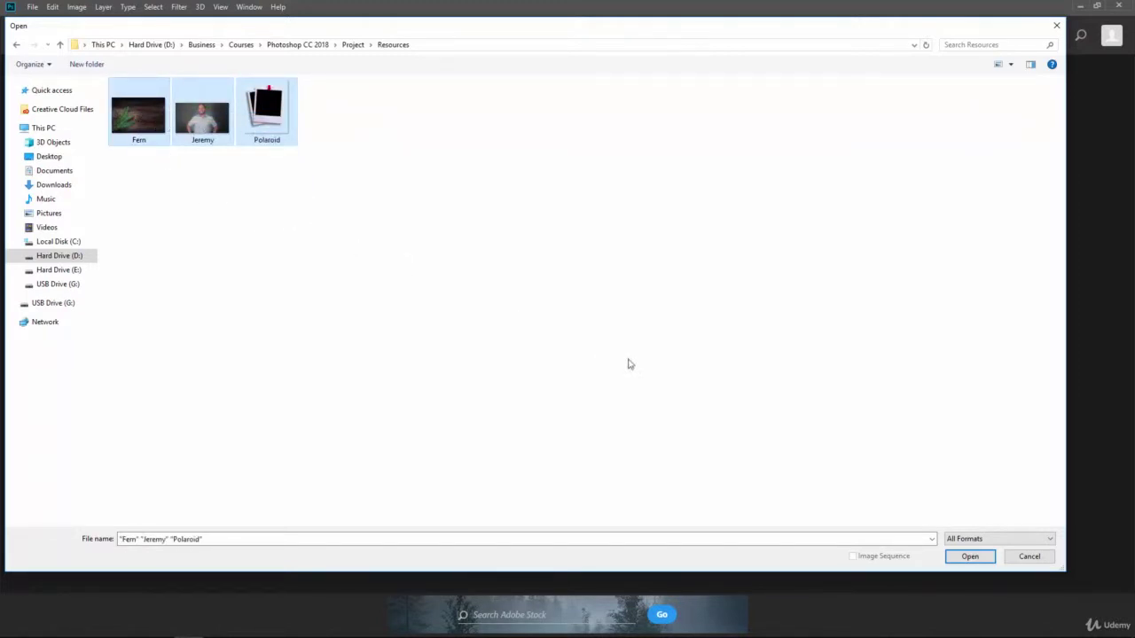
pyautogui.click(969, 557)
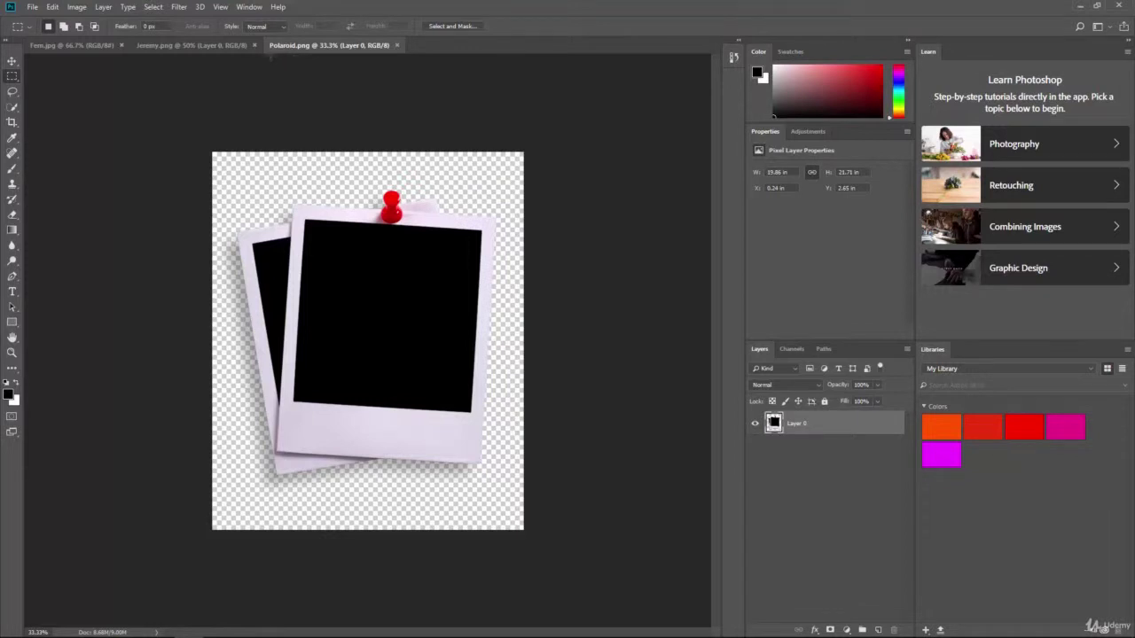
# Step: Reset the Essentials workspace to its default layout
pyautogui.click(248, 7)
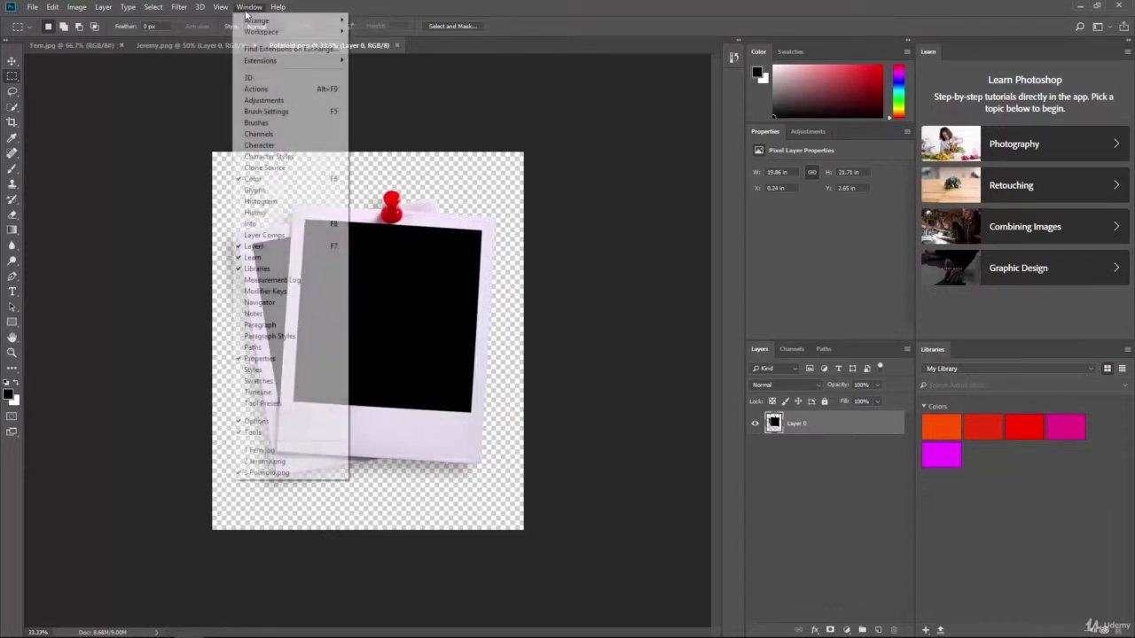
pyautogui.moveTo(266, 32)
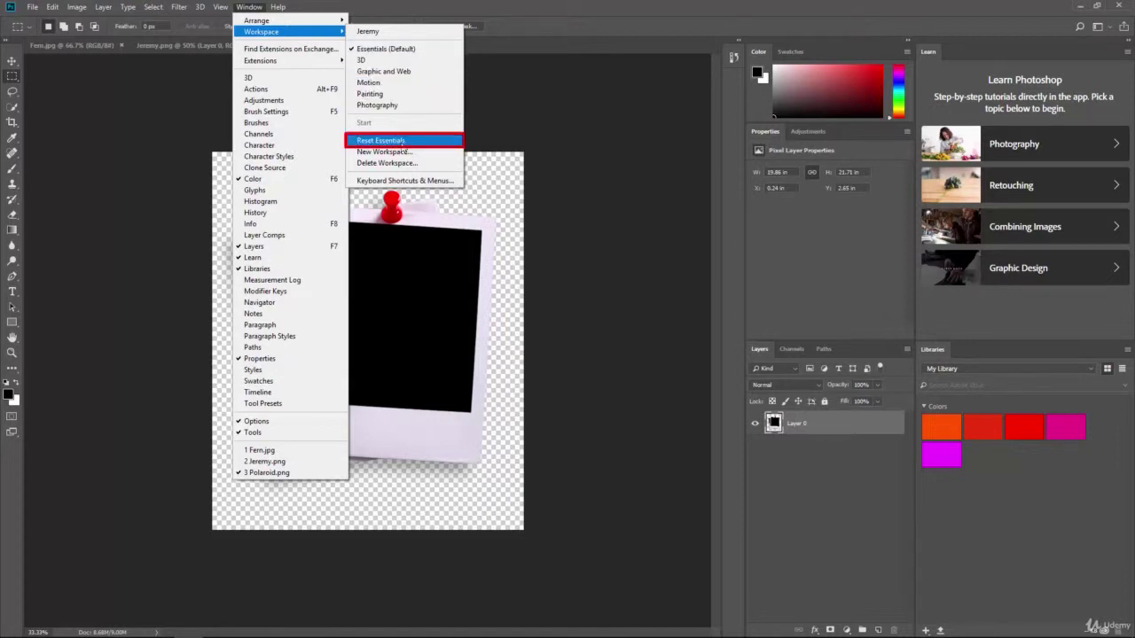
pyautogui.click(403, 142)
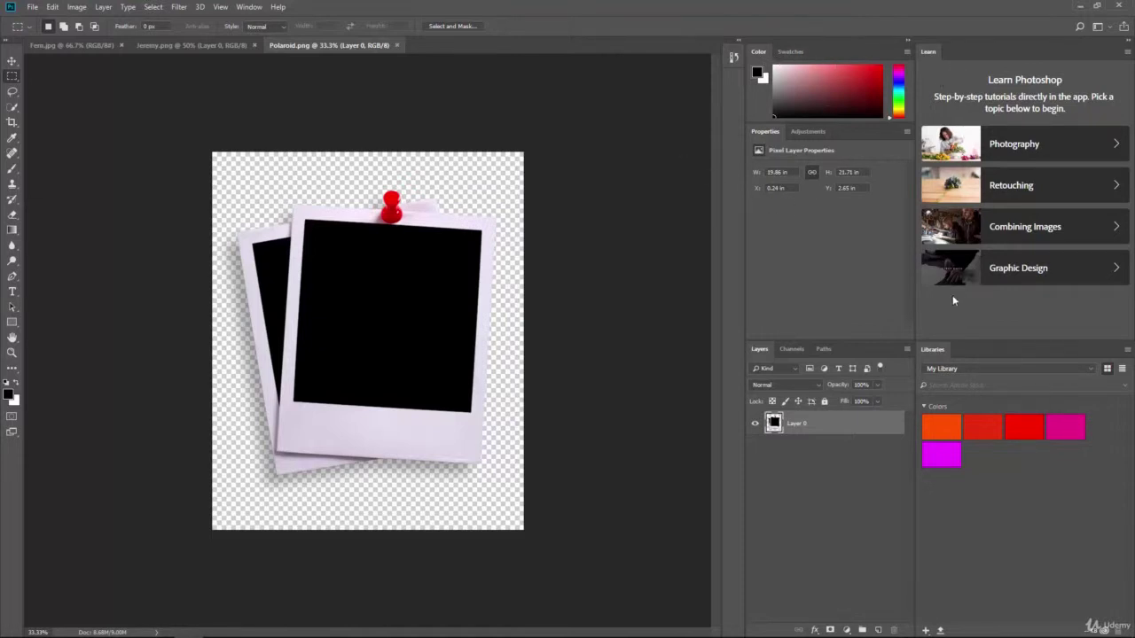
# Step: Close the Learn and Libraries panels and dismiss the tip about reopening Learn
pyautogui.rightClick(930, 56)
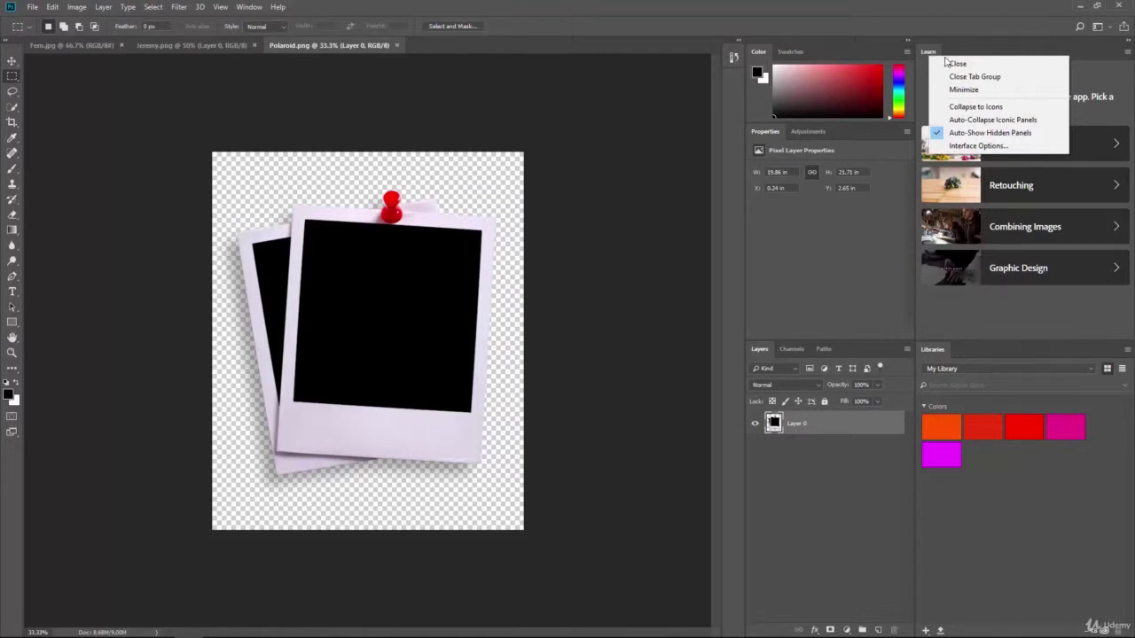
pyautogui.click(949, 64)
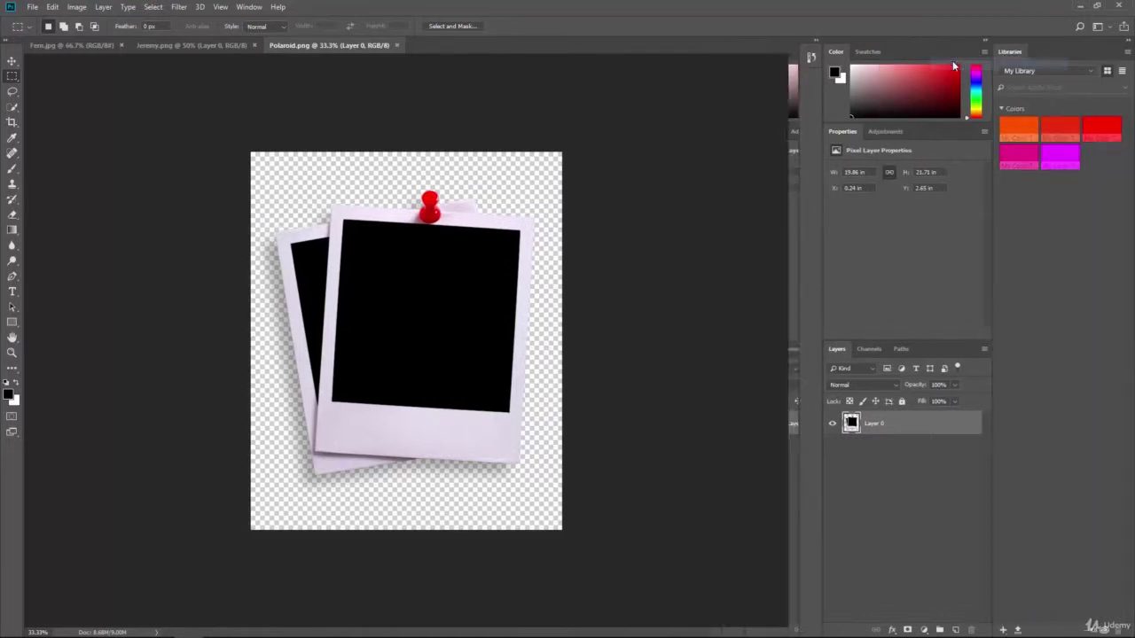
pyautogui.rightClick(1006, 50)
pyautogui.click(1015, 58)
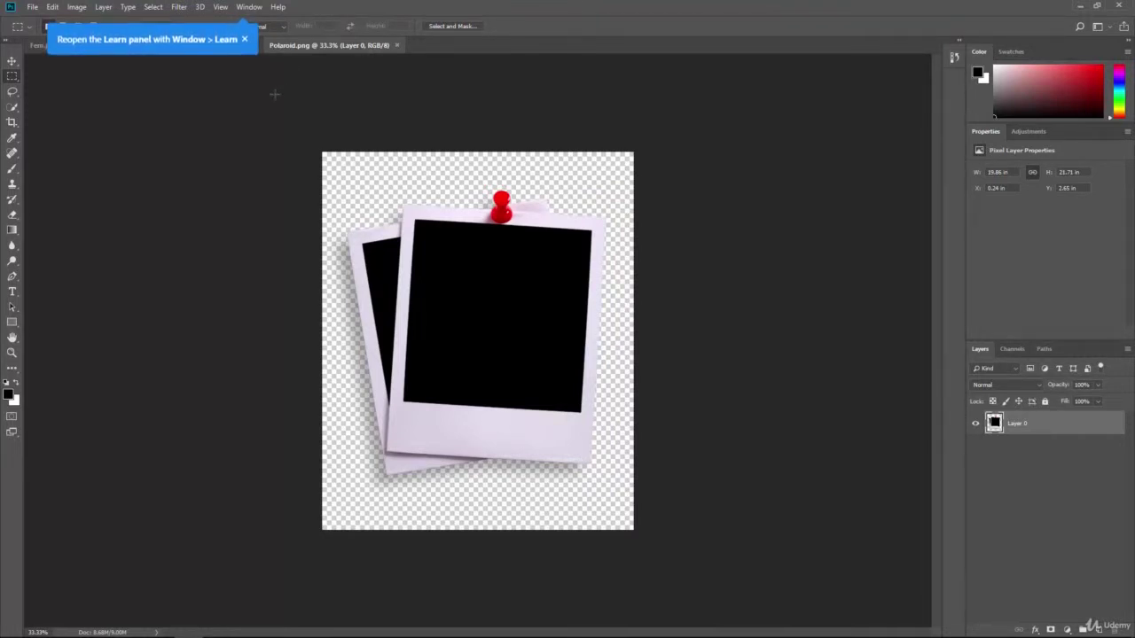
pyautogui.click(243, 39)
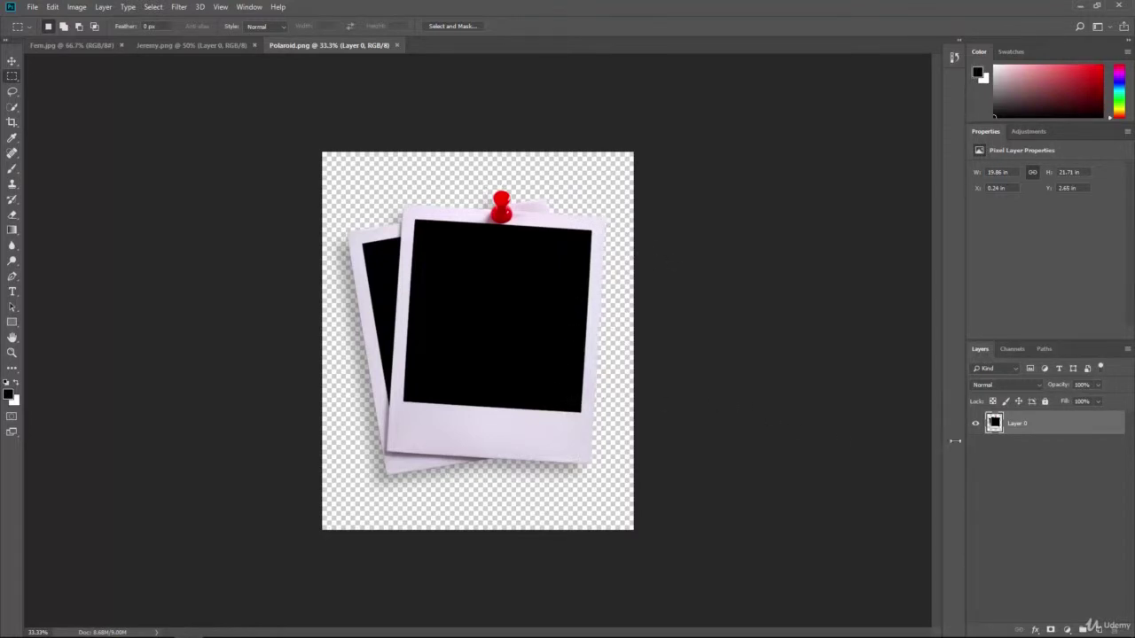
# Step: Toggle the Polaroid layer's visibility to check its transparency, and examine the portrait, fern and Polaroid documents
pyautogui.click(976, 424)
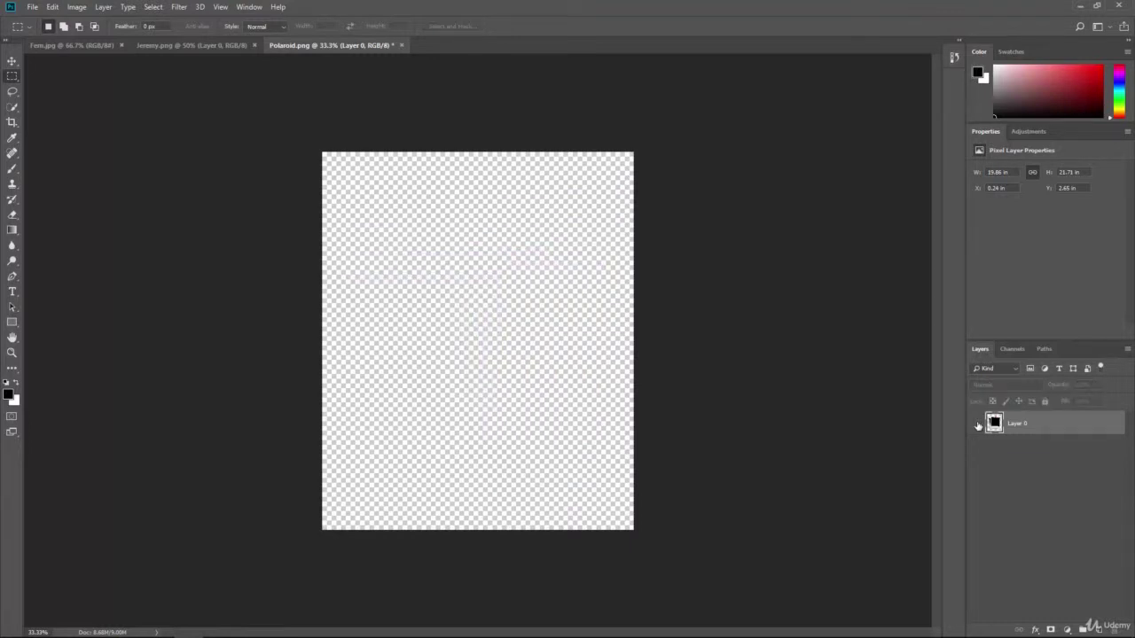
pyautogui.click(976, 424)
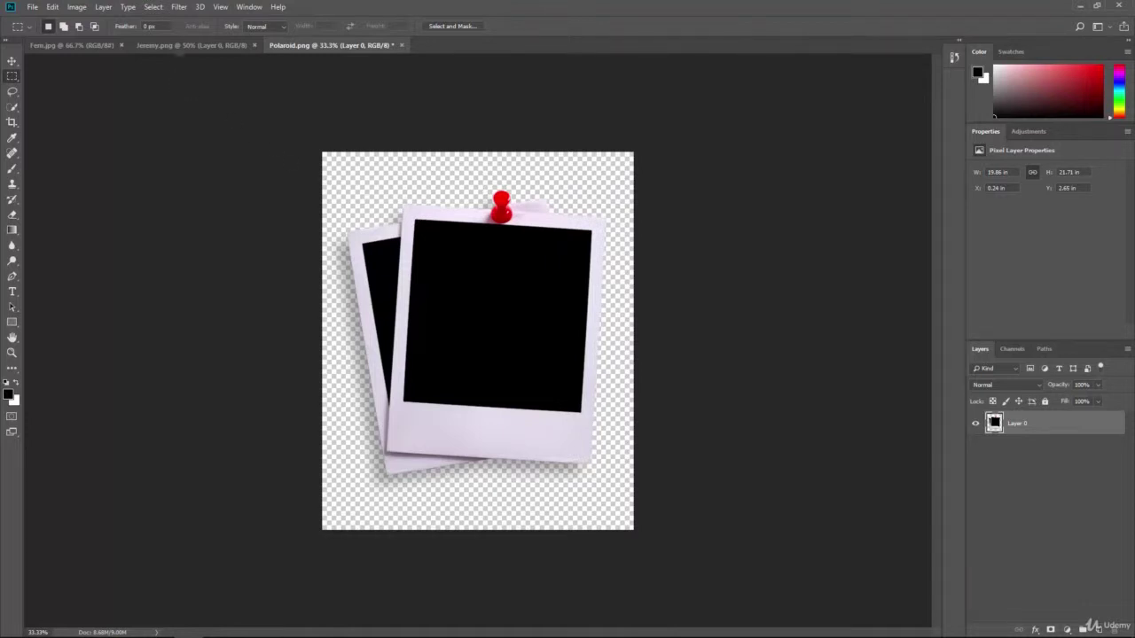
pyautogui.click(181, 45)
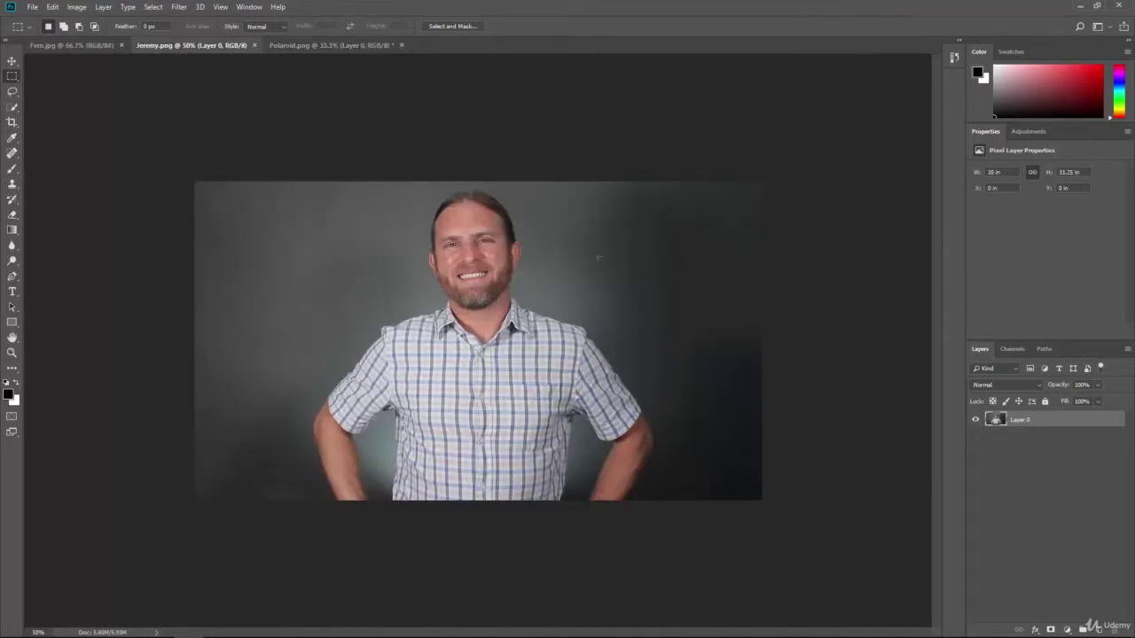
pyautogui.click(72, 46)
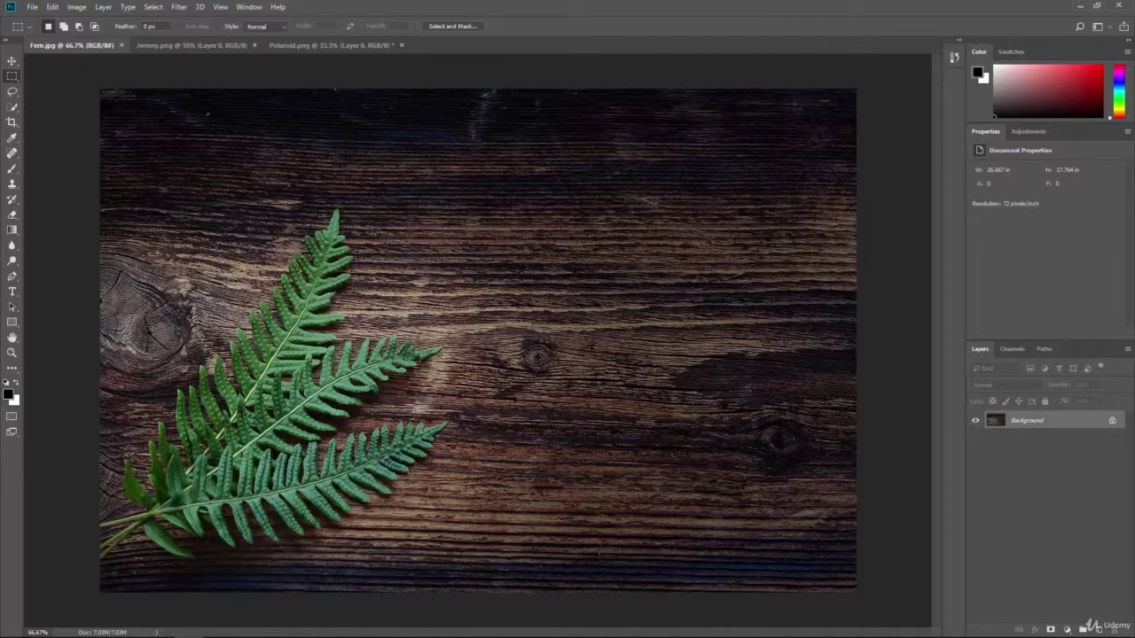
pyautogui.click(206, 44)
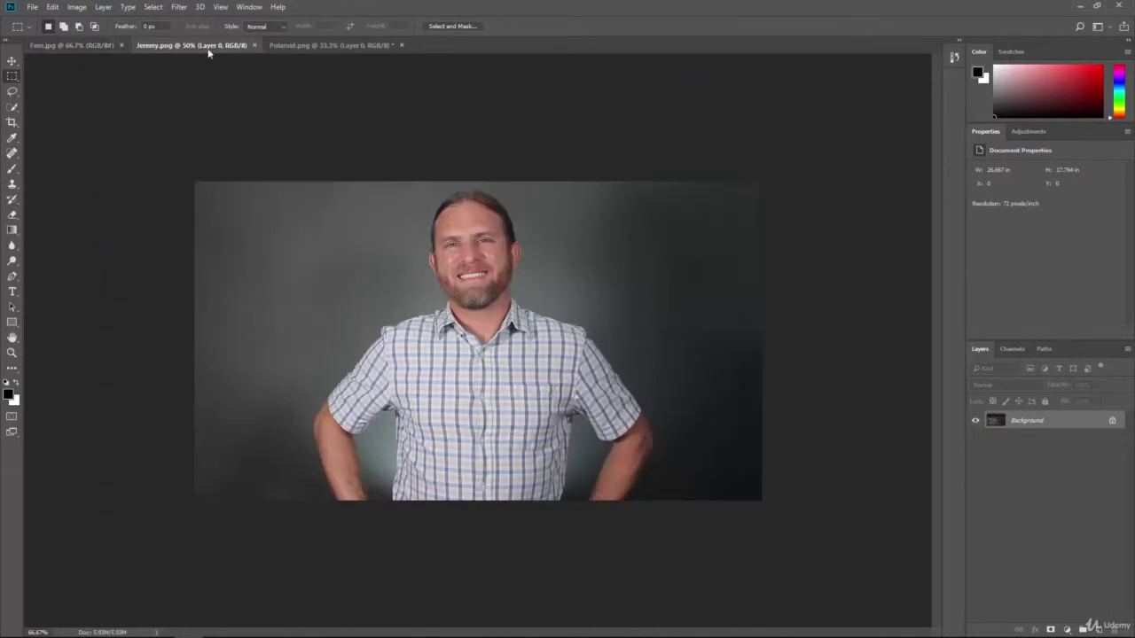
pyautogui.click(301, 45)
pyautogui.click(191, 45)
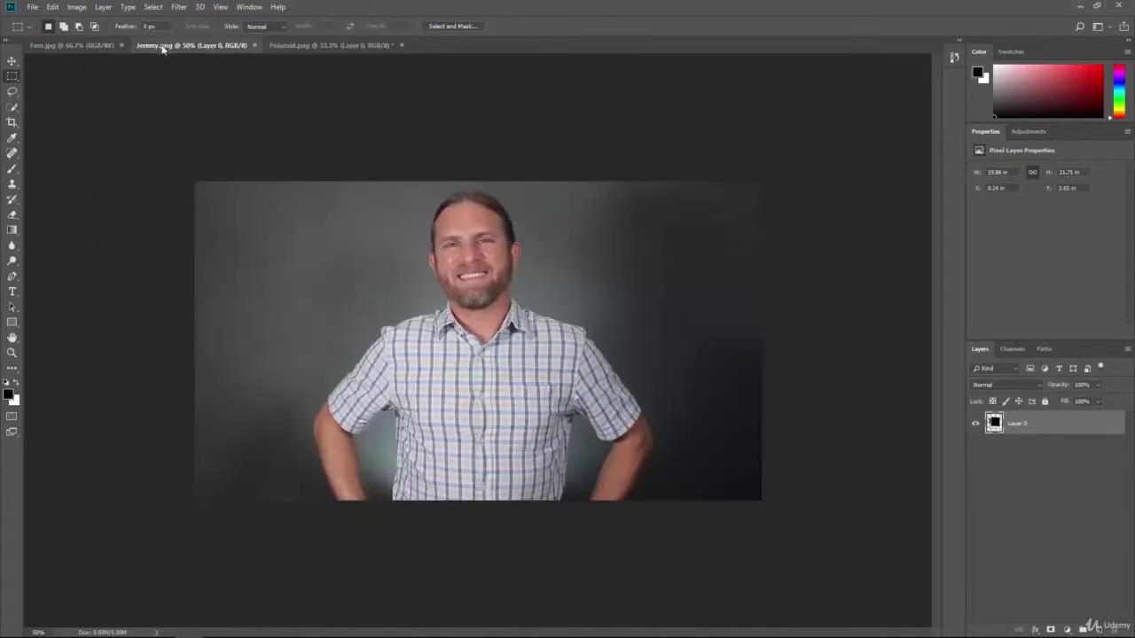
pyautogui.click(94, 45)
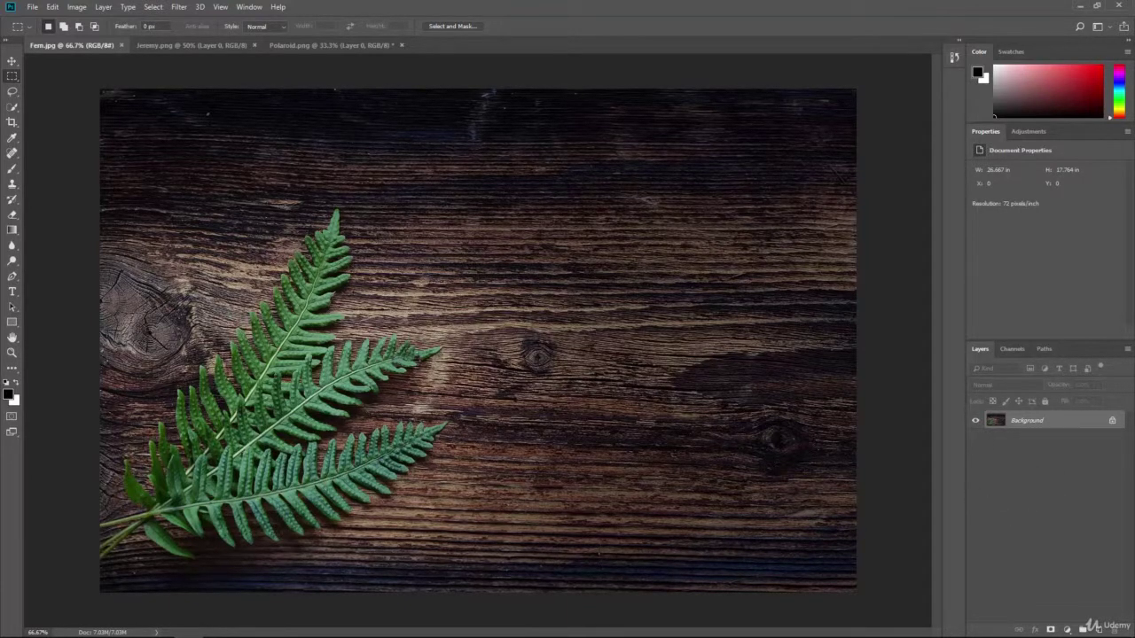
# Step: Copy the portrait layer into Fern.jpg and move it to X 0 in and about Y 0.94 in
pyautogui.click(186, 45)
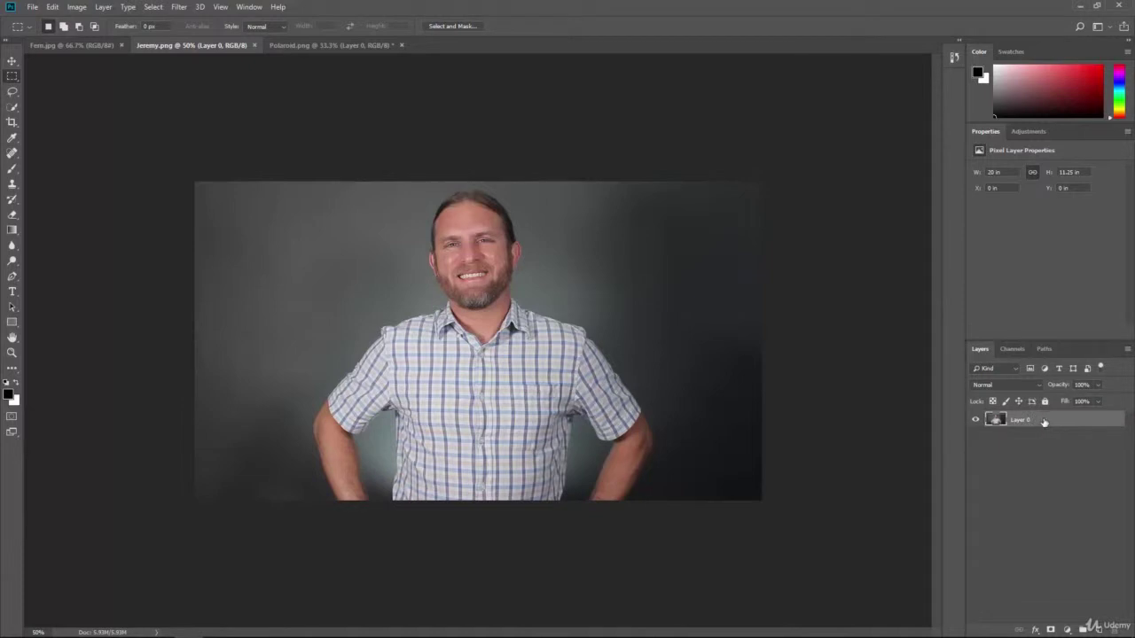
pyautogui.moveTo(1043, 422); pyautogui.dragTo(530, 349)
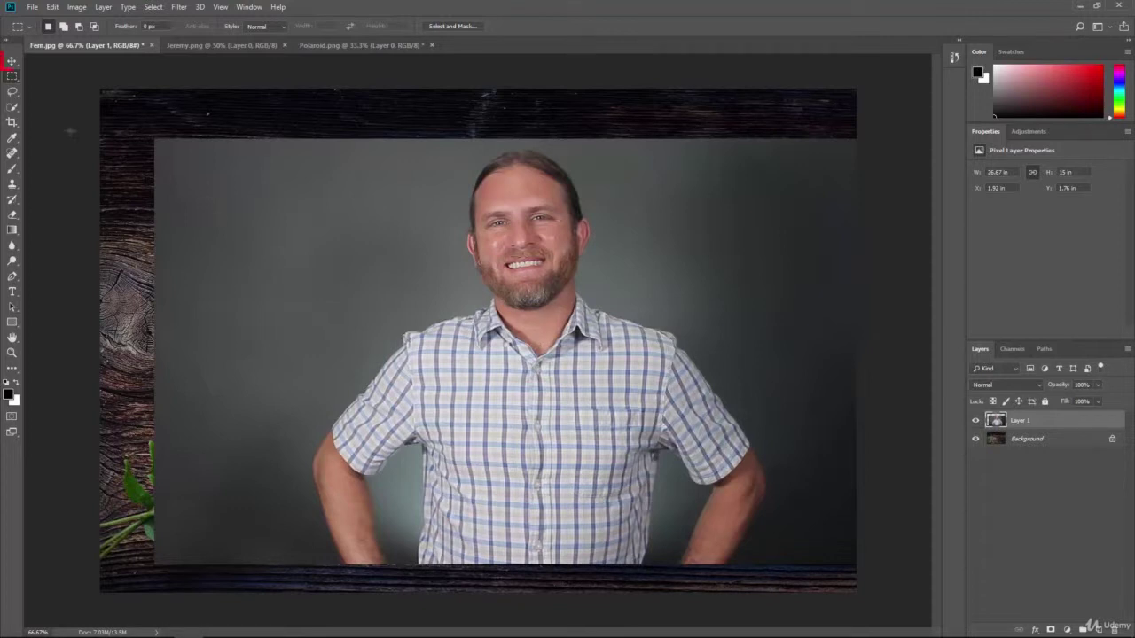
pyautogui.click(12, 63)
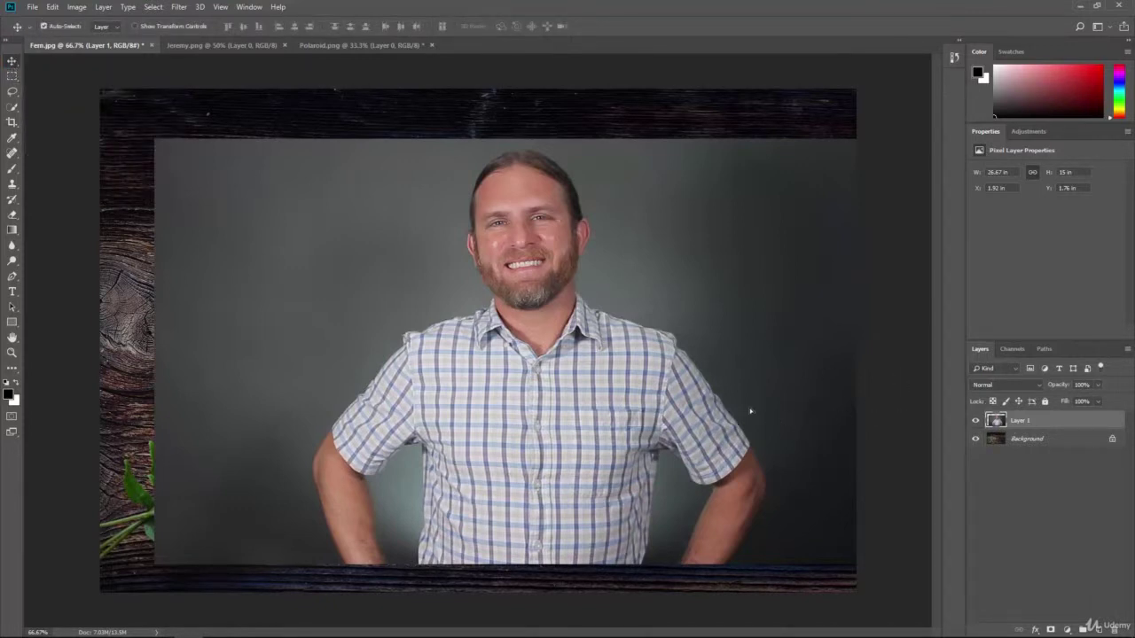
pyautogui.moveTo(750, 410); pyautogui.dragTo(700, 393)
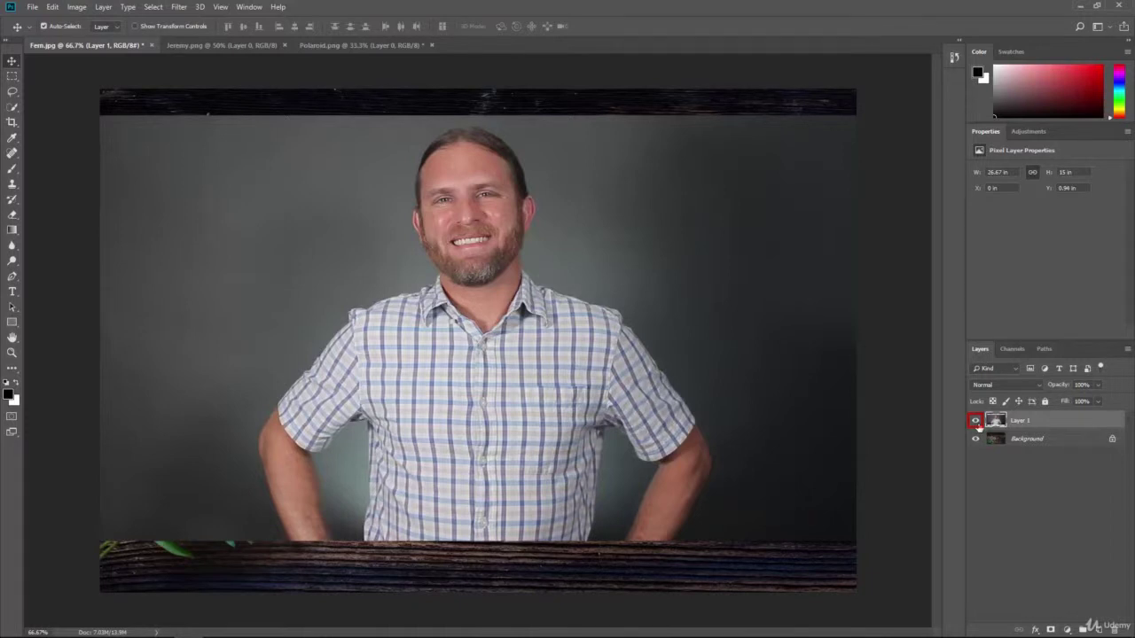
# Step: Hide the portrait layer in Fern.jpg and rename it with the pictured man's first name
pyautogui.click(975, 421)
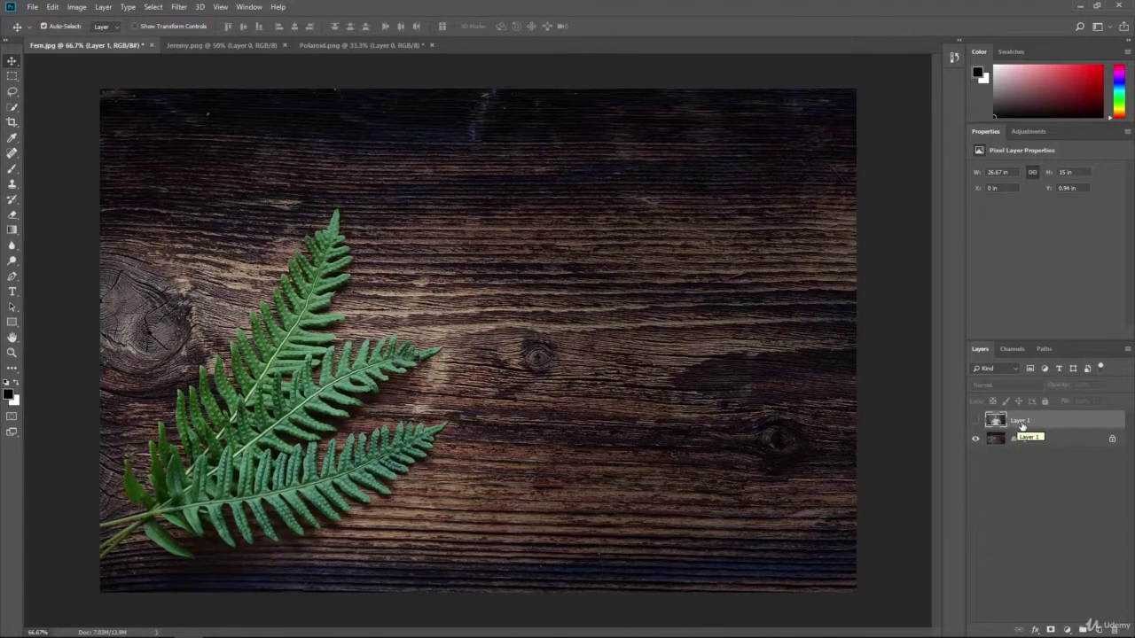
pyautogui.doubleClick(1021, 421)
pyautogui.write('P')
pyautogui.write('eremy')
pyautogui.press('Return')
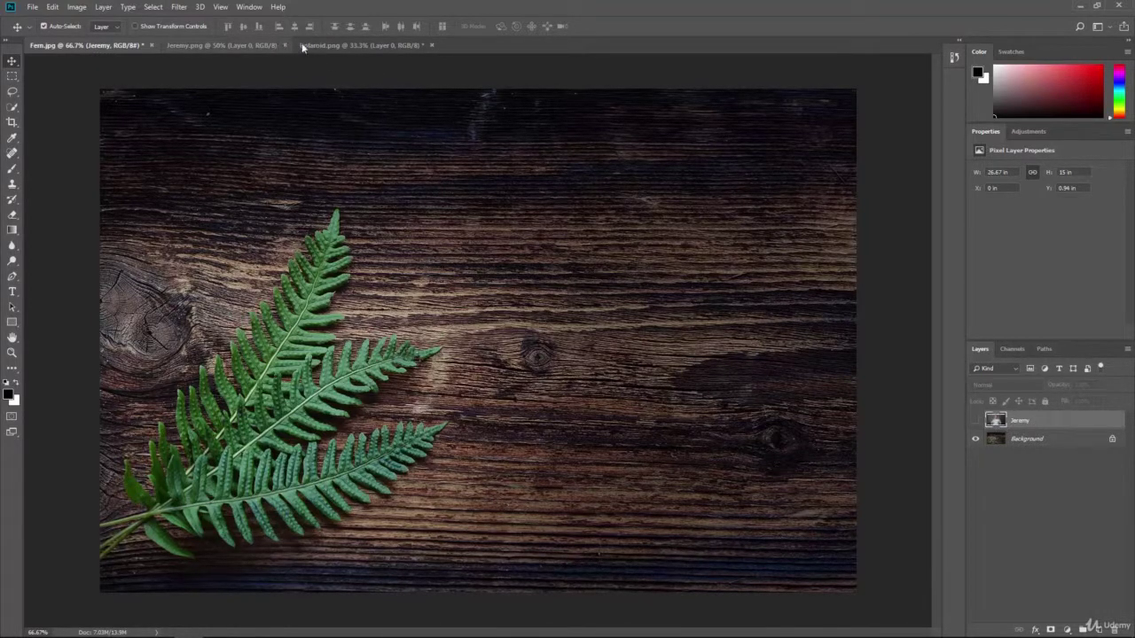
# Step: Copy the Polaroid.png layer into Fern.jpg above the portrait layer and rename it Polaroid
pyautogui.click(325, 46)
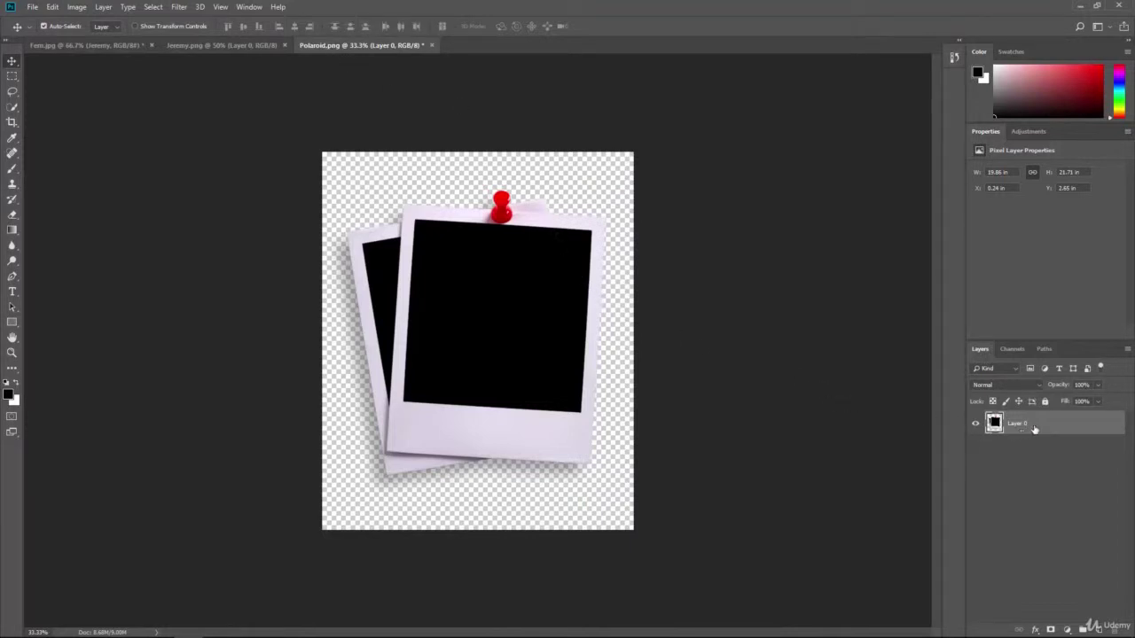
pyautogui.moveTo(1034, 429); pyautogui.dragTo(509, 362)
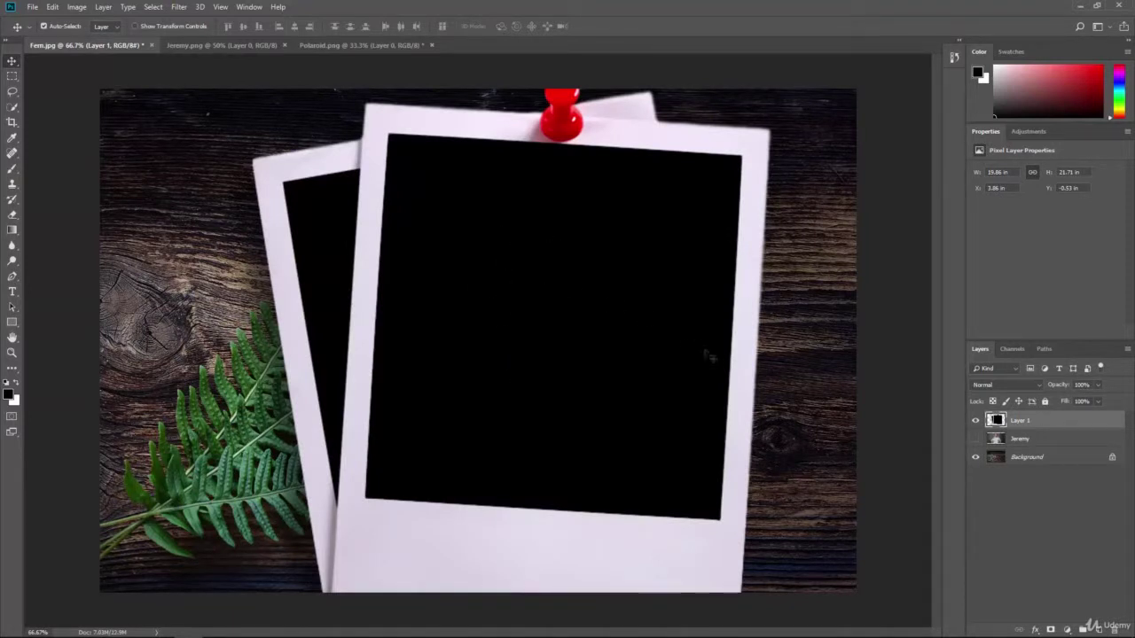
pyautogui.doubleClick(1021, 420)
pyautogui.write('Polaroid')
pyautogui.press('Return')
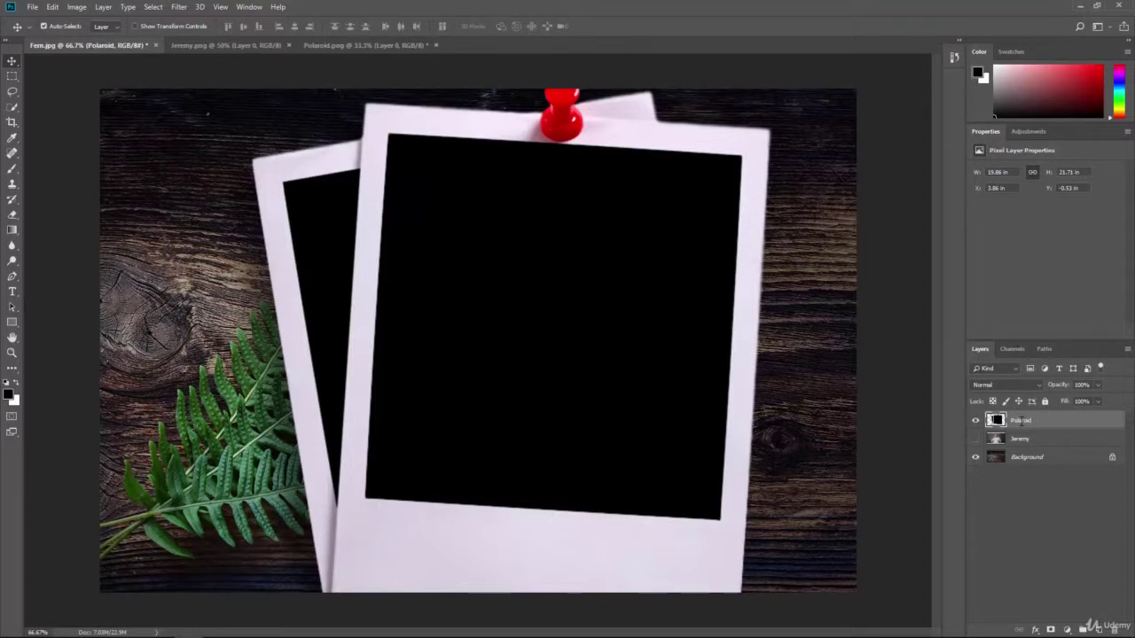
# Step: Toggle the Polaroid and portrait layers' visibility to check each one, ending with only the Polaroid shown over the background
pyautogui.click(976, 421)
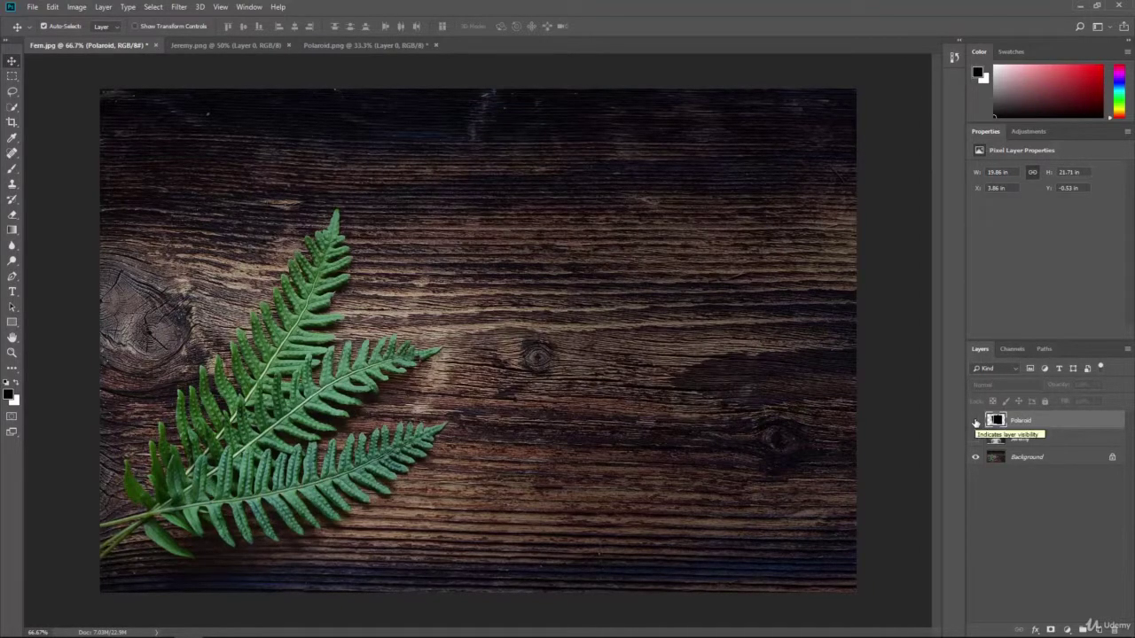
pyautogui.click(975, 421)
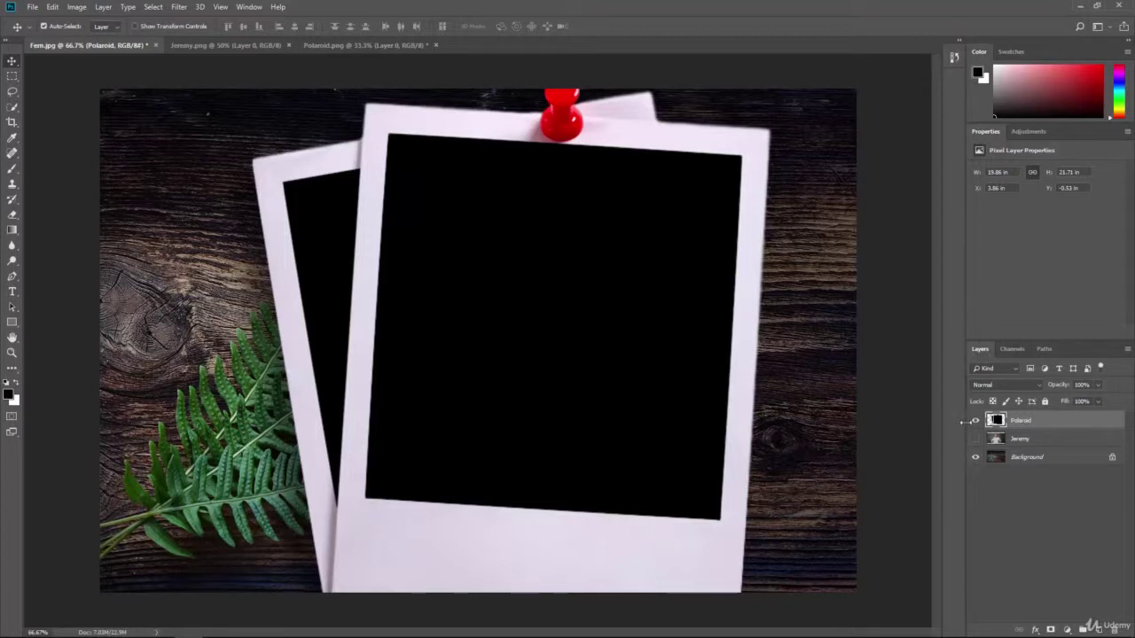
pyautogui.click(975, 420)
pyautogui.click(975, 439)
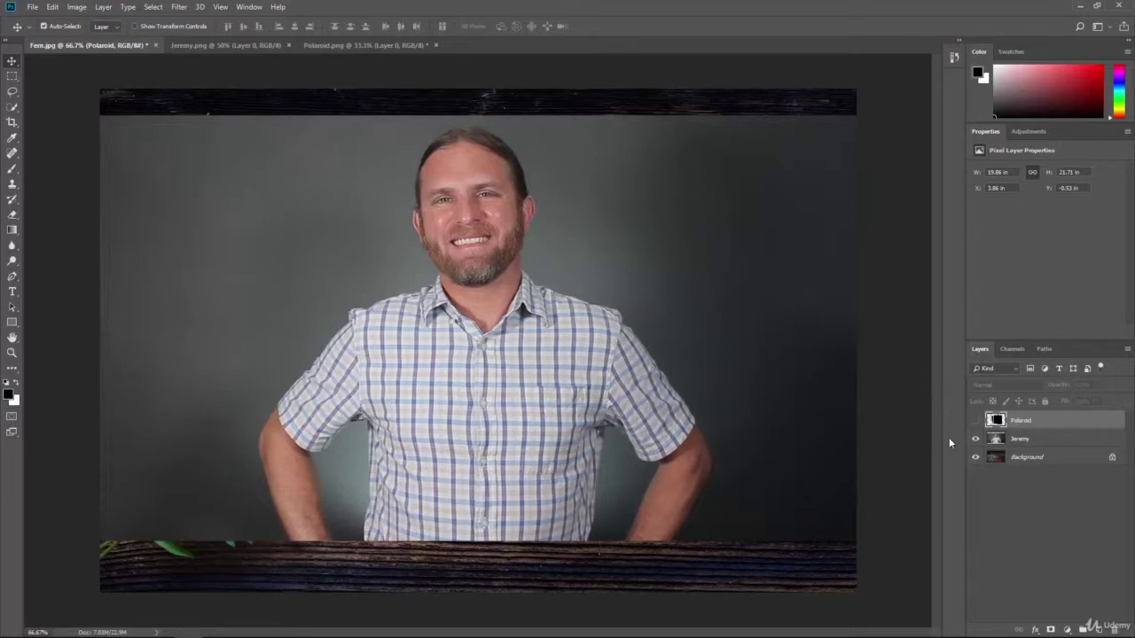
pyautogui.click(975, 439)
pyautogui.click(976, 420)
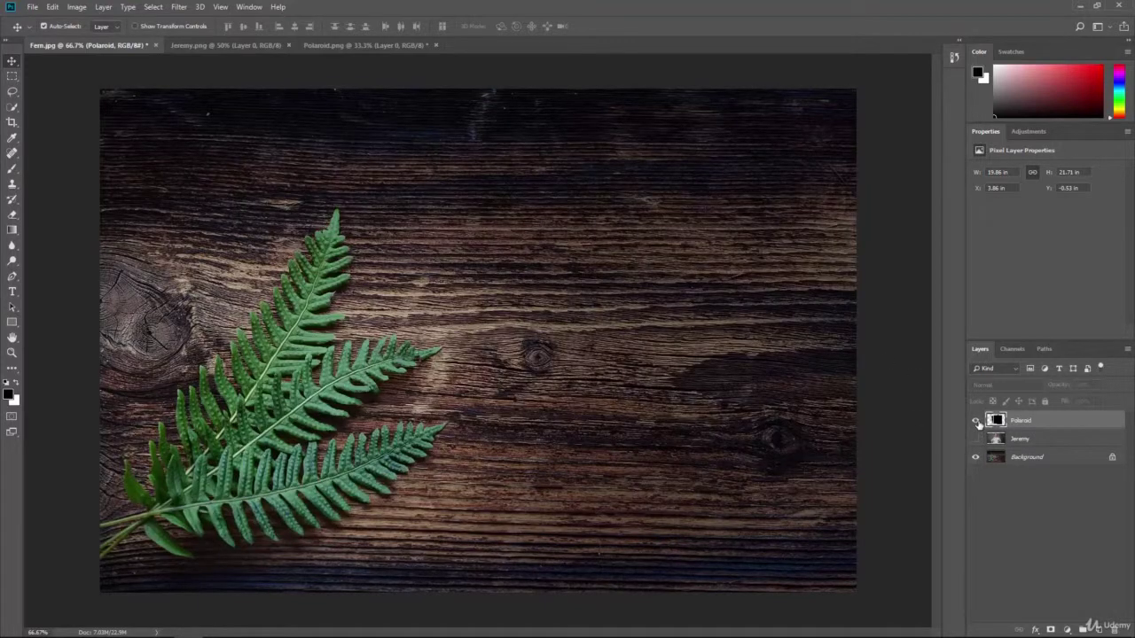
pyautogui.click(976, 420)
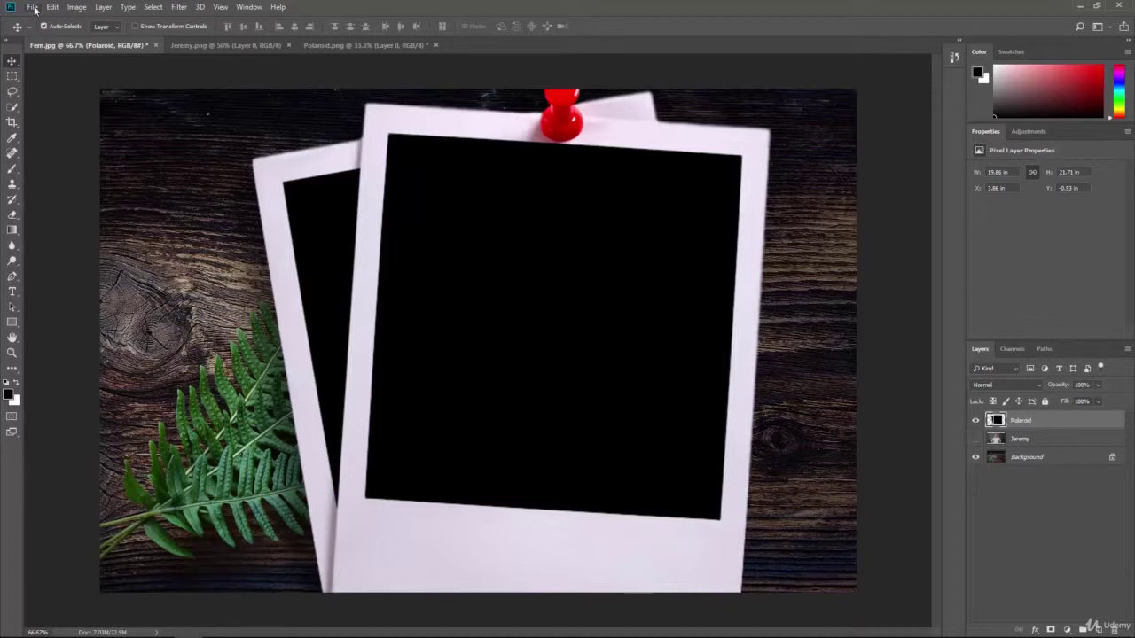
# Step: Save the composite as a Photoshop PSD file named Photoshop Project, with layers kept and Maximize Compatibility on
pyautogui.click(34, 8)
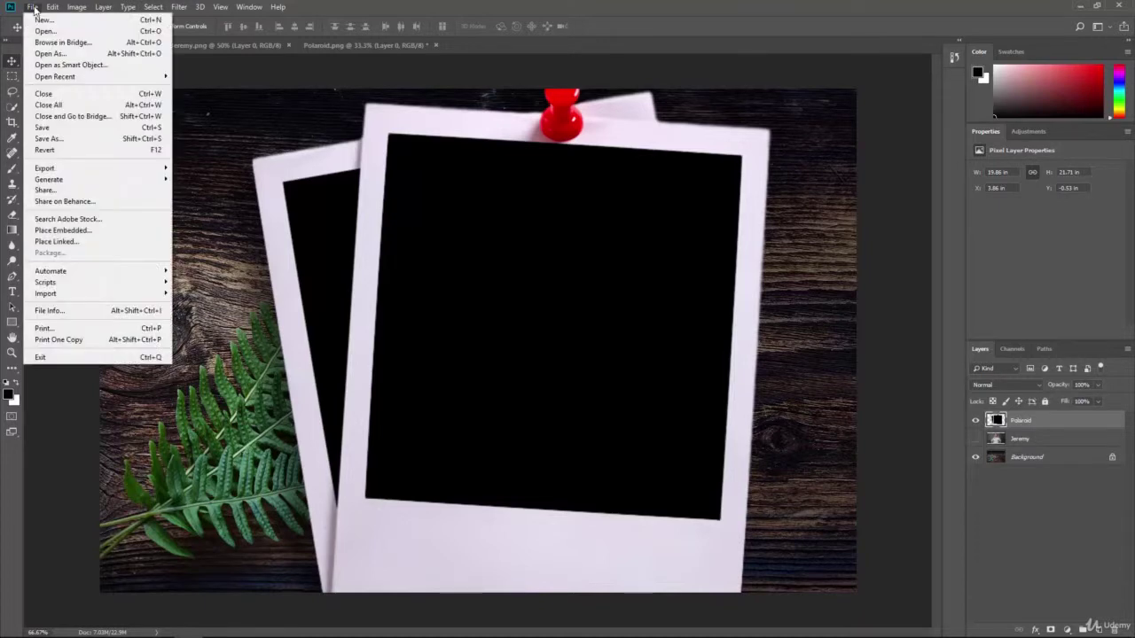
pyautogui.click(76, 140)
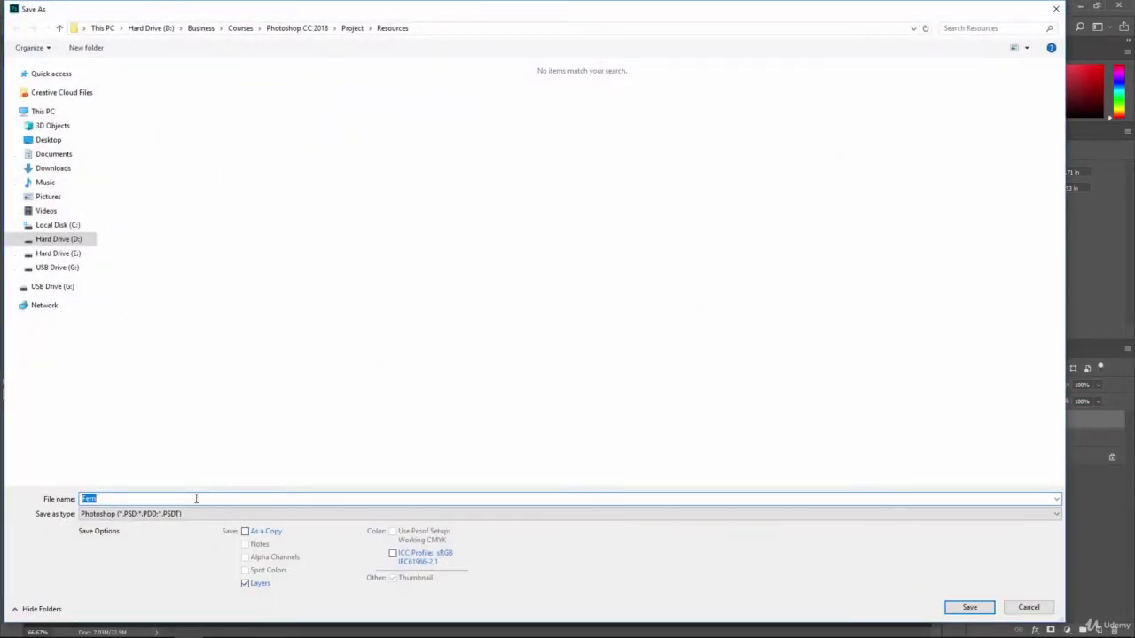
pyautogui.write('Photoshop Project')
pyautogui.click(967, 607)
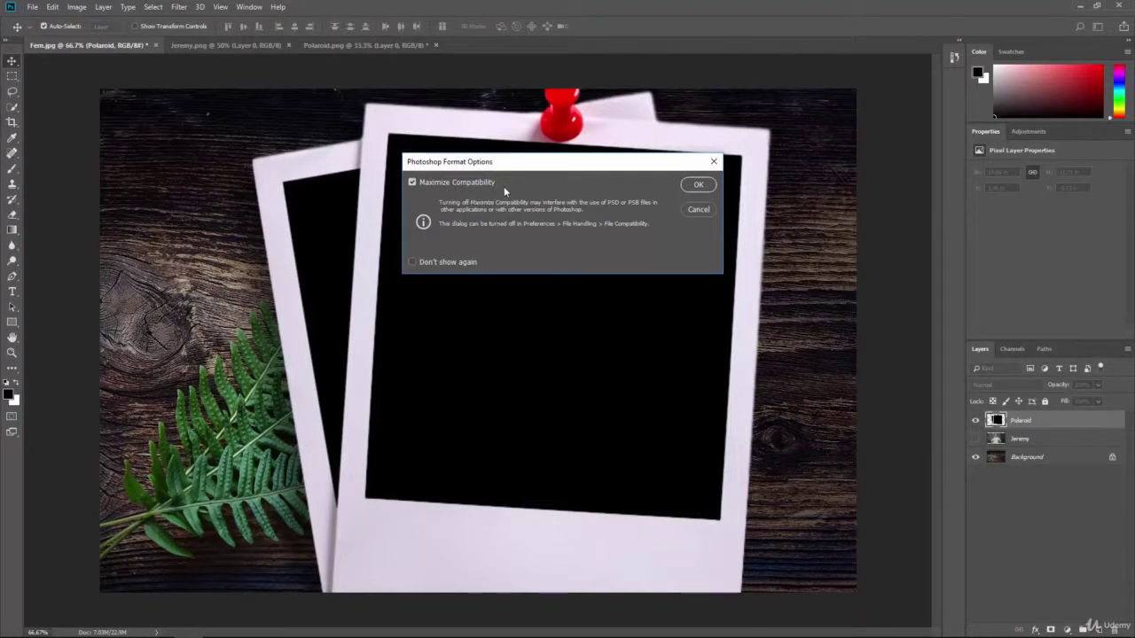
pyautogui.click(699, 186)
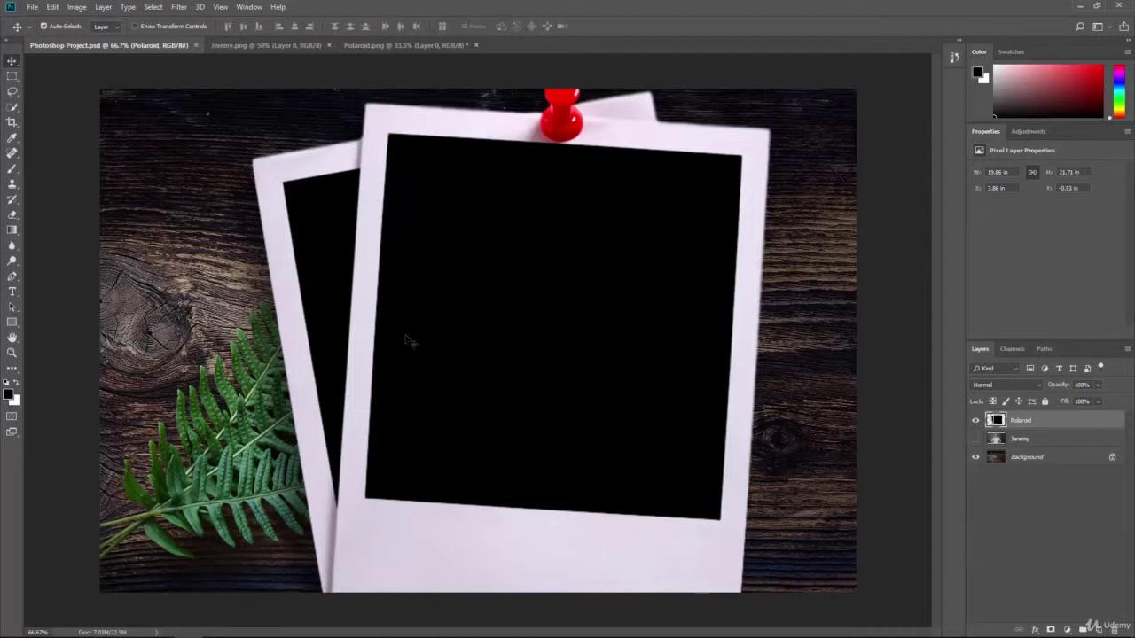
# Step: Close the portrait document and Polaroid.png without saving changes, leaving only Photoshop Project.psd open
pyautogui.click(278, 48)
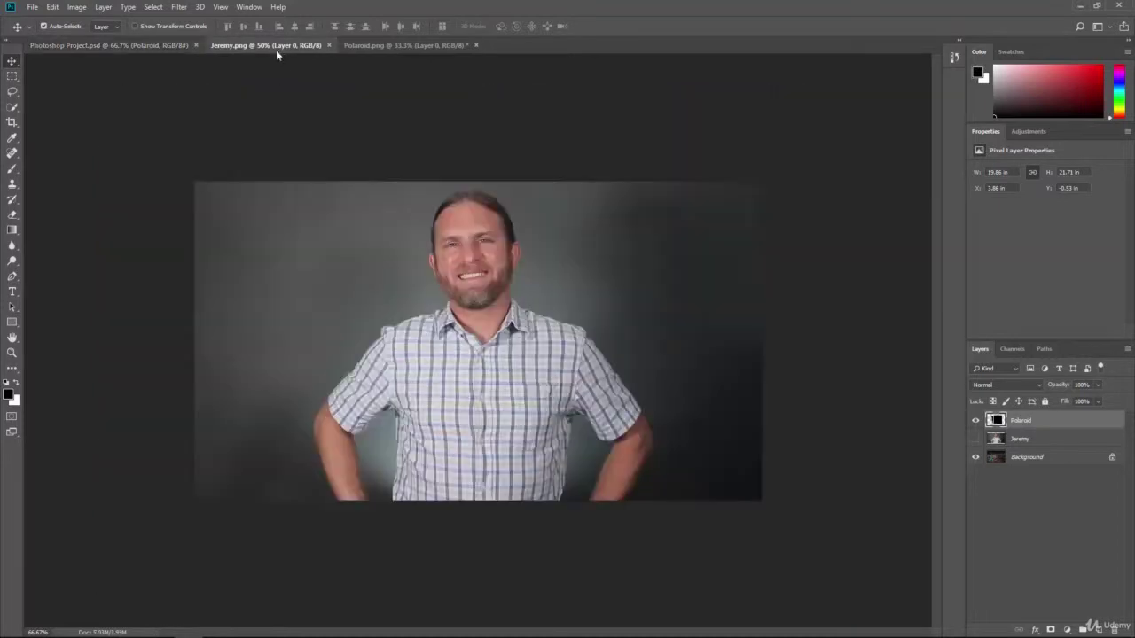
pyautogui.click(328, 45)
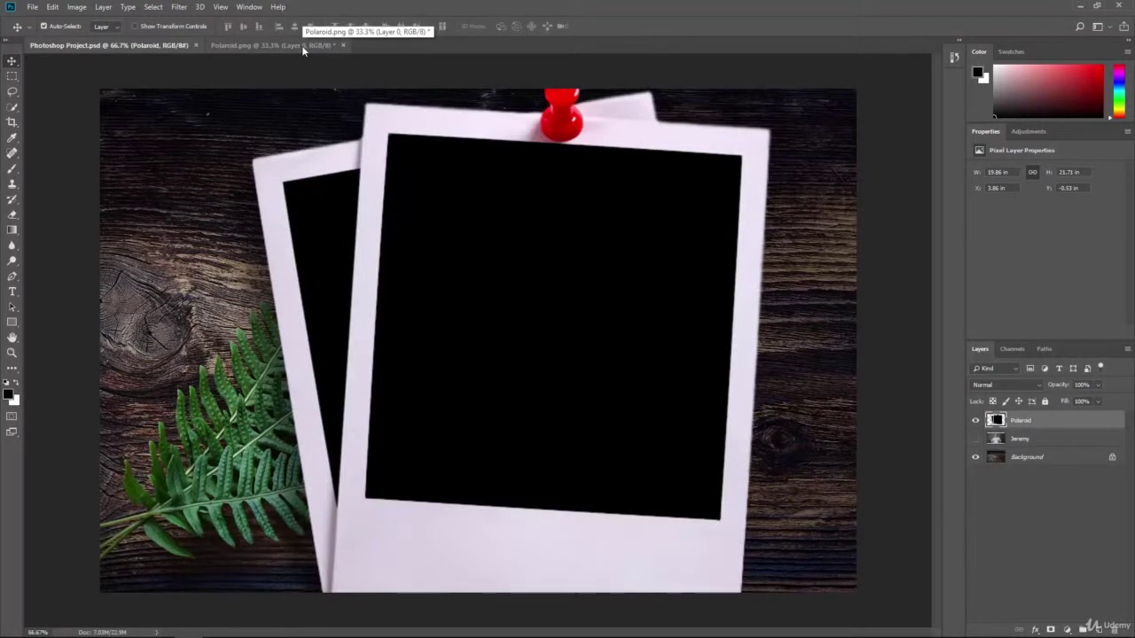
pyautogui.click(301, 46)
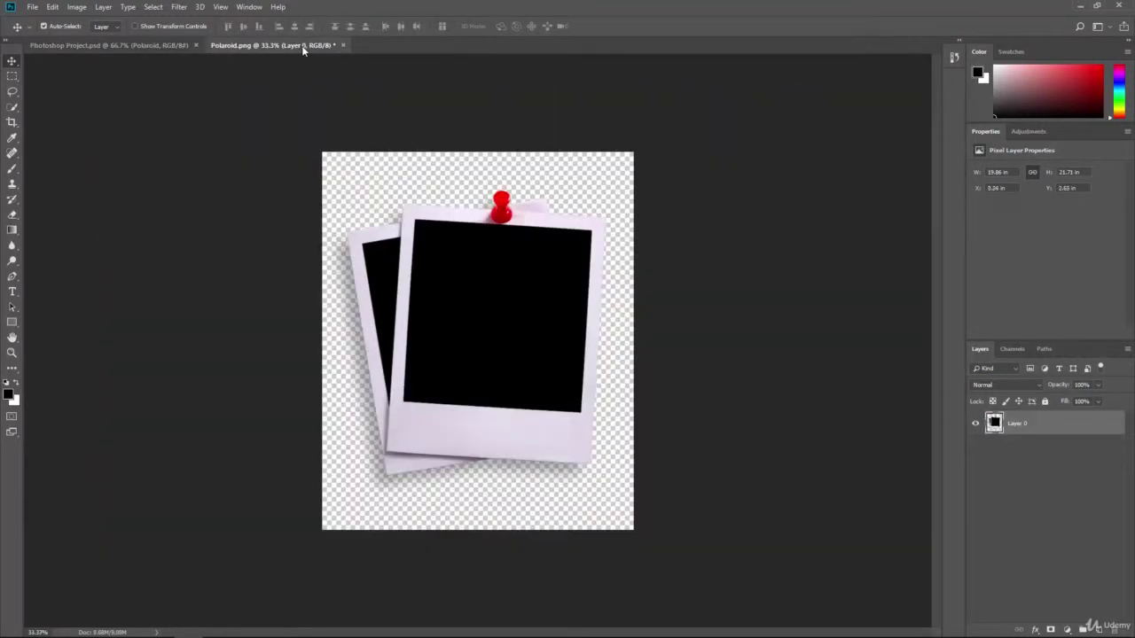
pyautogui.click(343, 45)
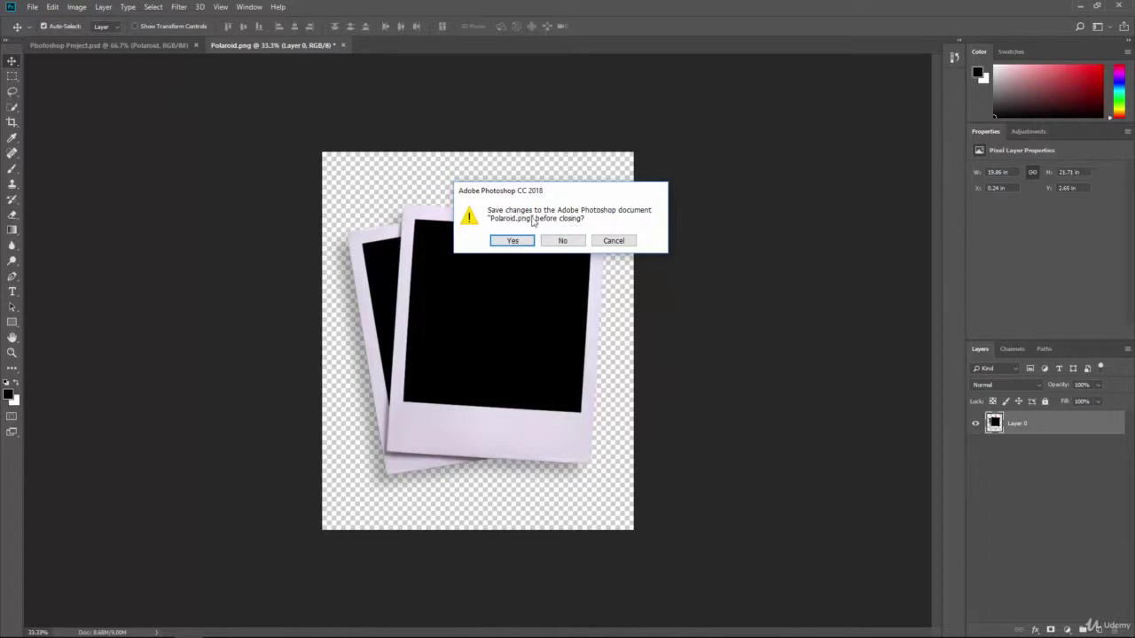
pyautogui.click(561, 241)
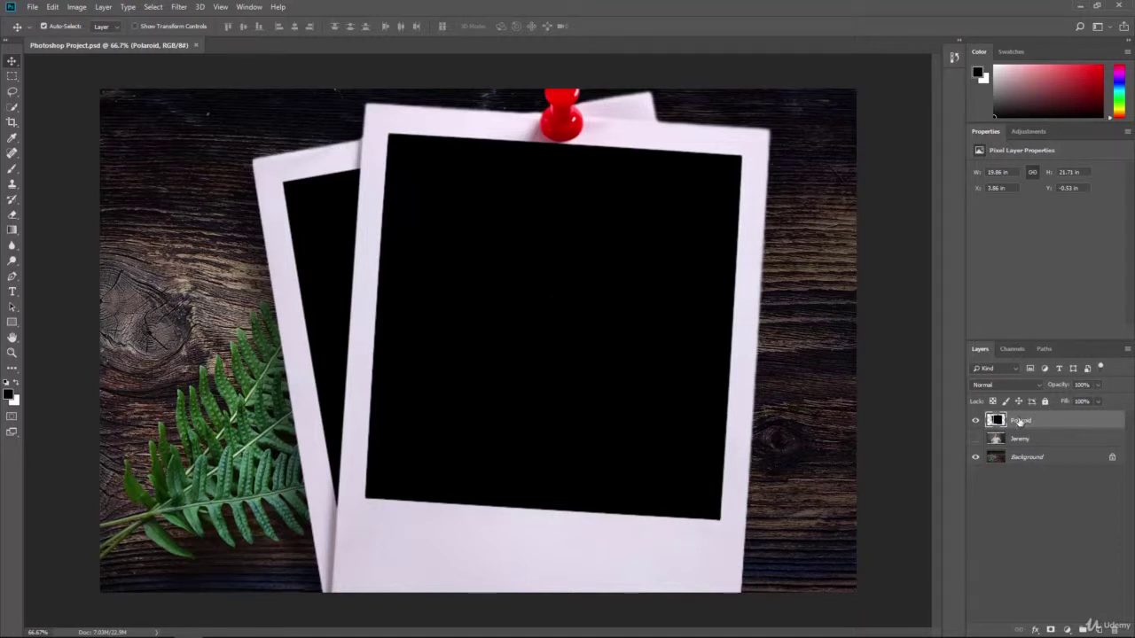
# Step: Start a Free Transform on the Polaroid layer with its whole bounding box in view
pyautogui.click(1031, 461)
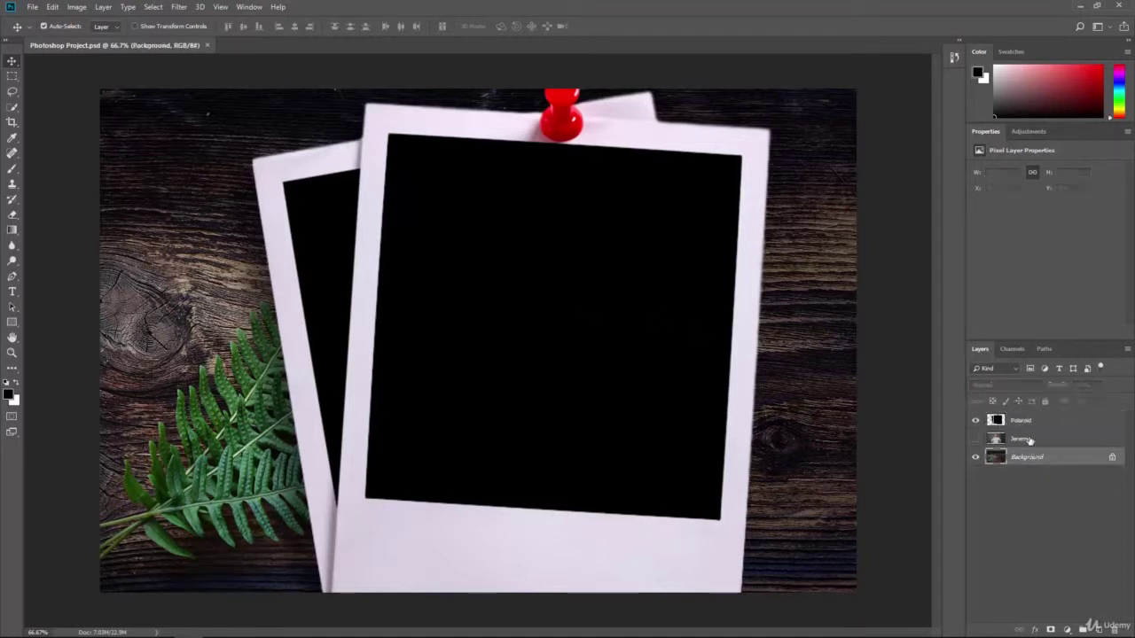
pyautogui.click(1028, 422)
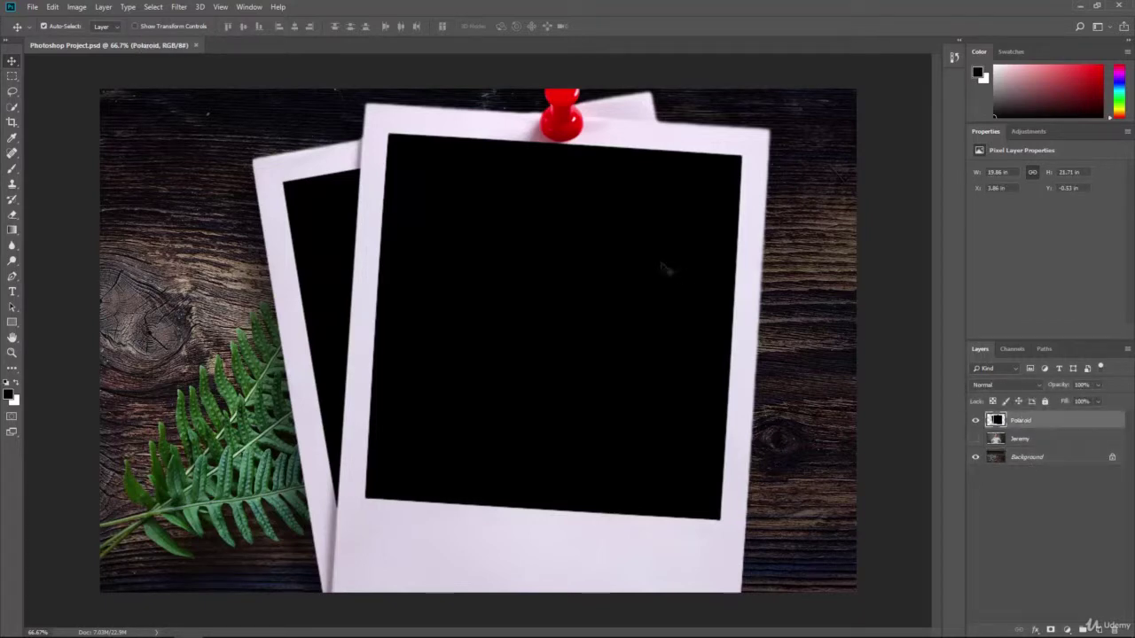
pyautogui.click(51, 7)
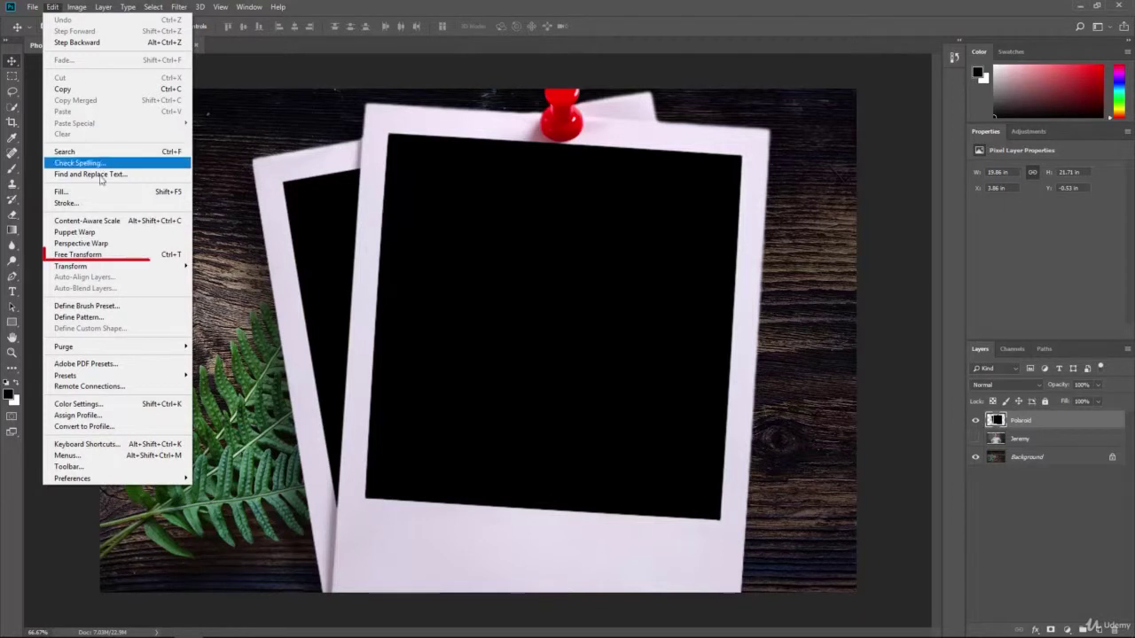
pyautogui.click(128, 255)
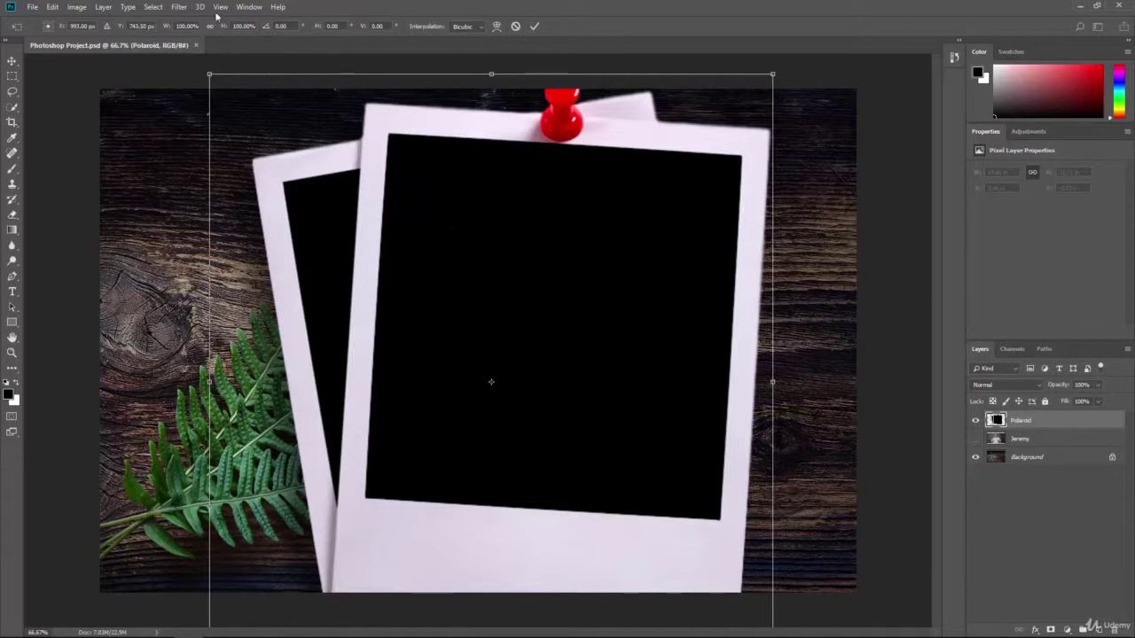
pyautogui.click(219, 8)
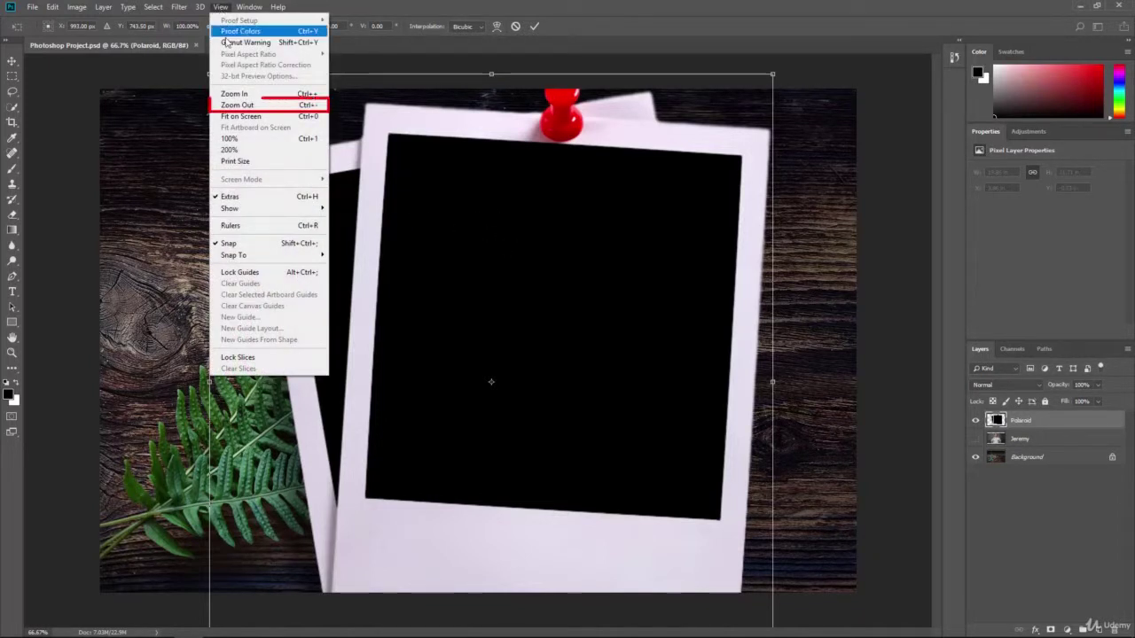
pyautogui.click(237, 105)
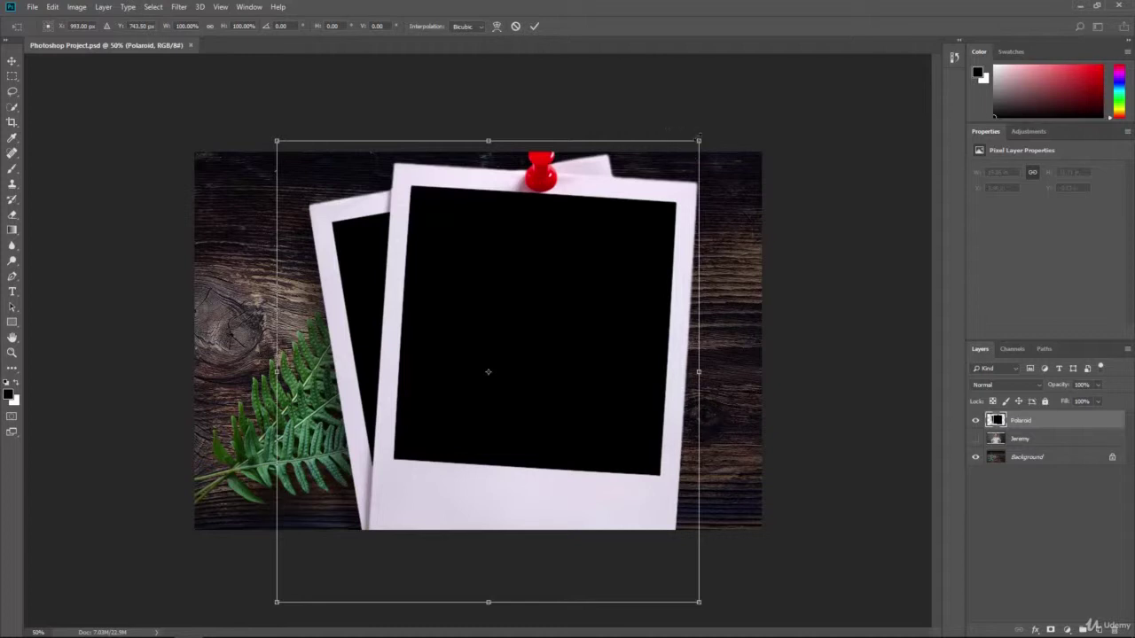
# Step: Try shrinking the Polaroid freehand to about 87% width and 81% height, and undo, redo and undo the resize
pyautogui.moveTo(699, 141); pyautogui.dragTo(645, 227)
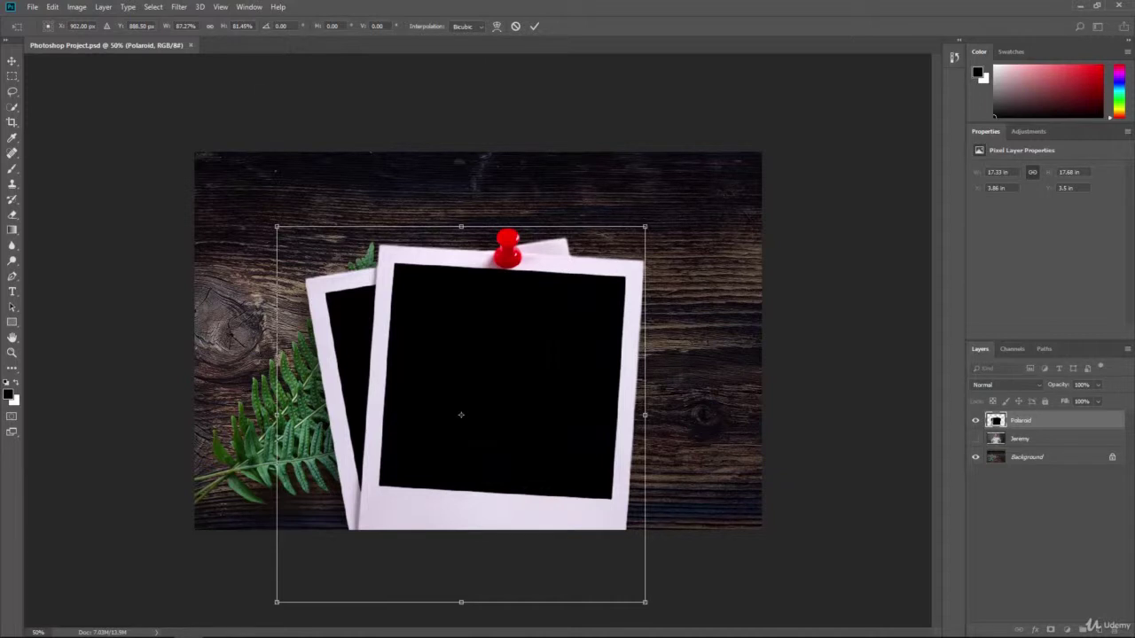
pyautogui.click(52, 7)
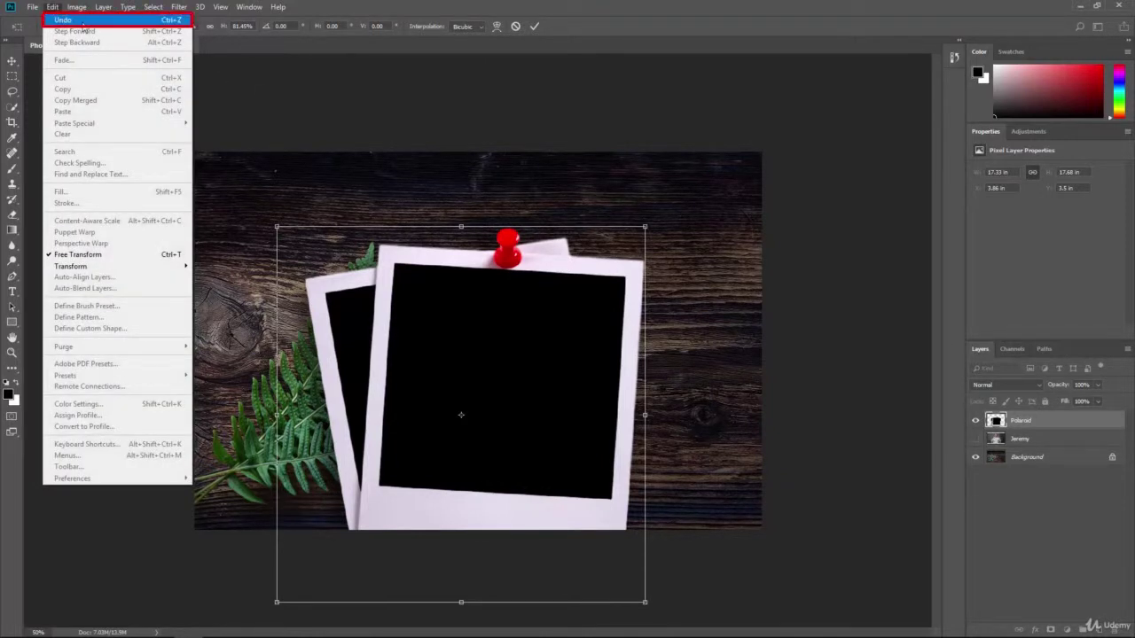
pyautogui.click(81, 22)
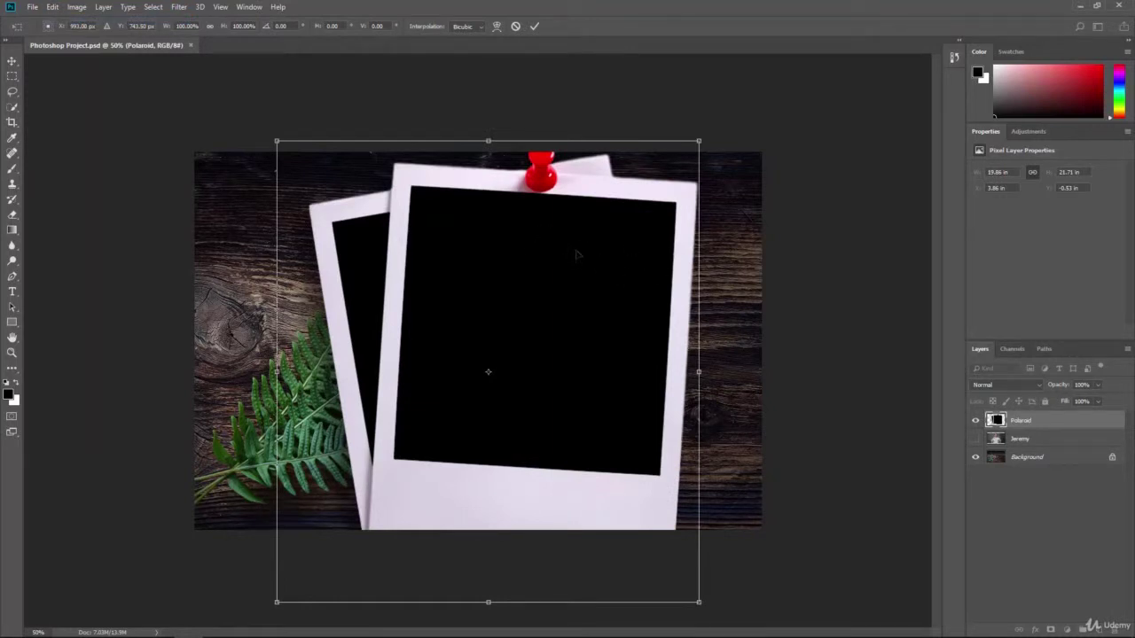
pyautogui.click(52, 7)
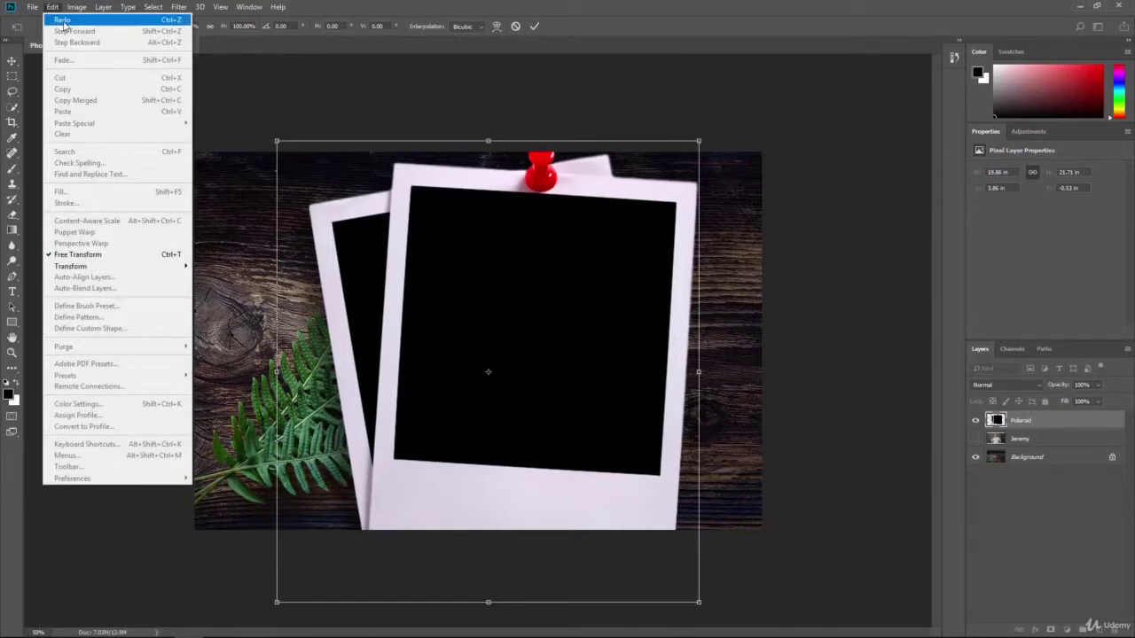
pyautogui.click(62, 20)
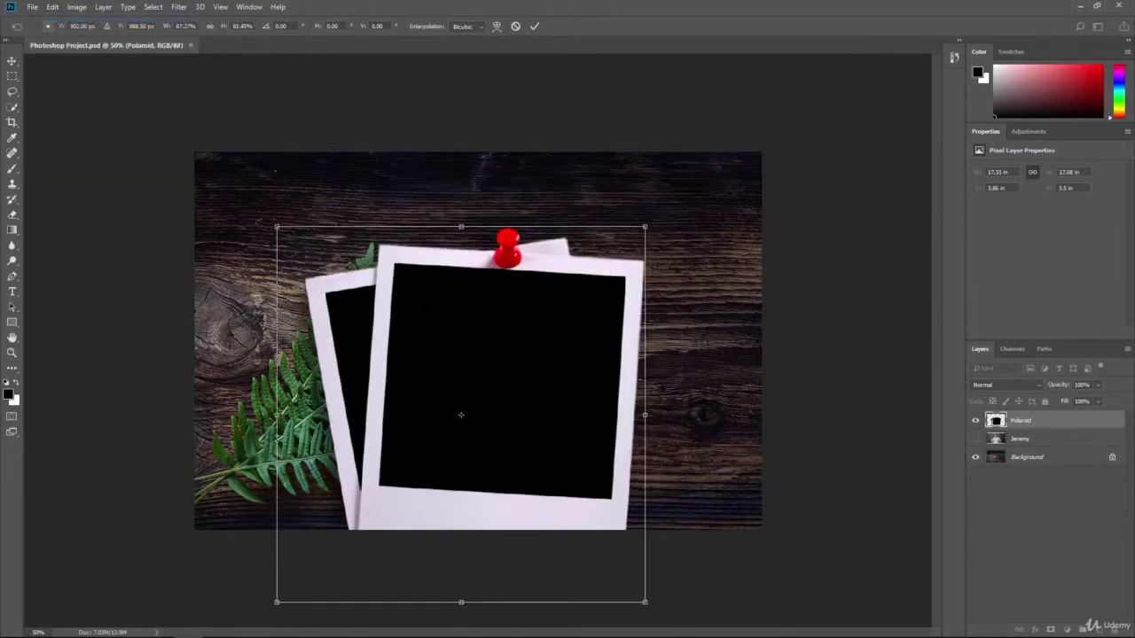
pyautogui.click(52, 7)
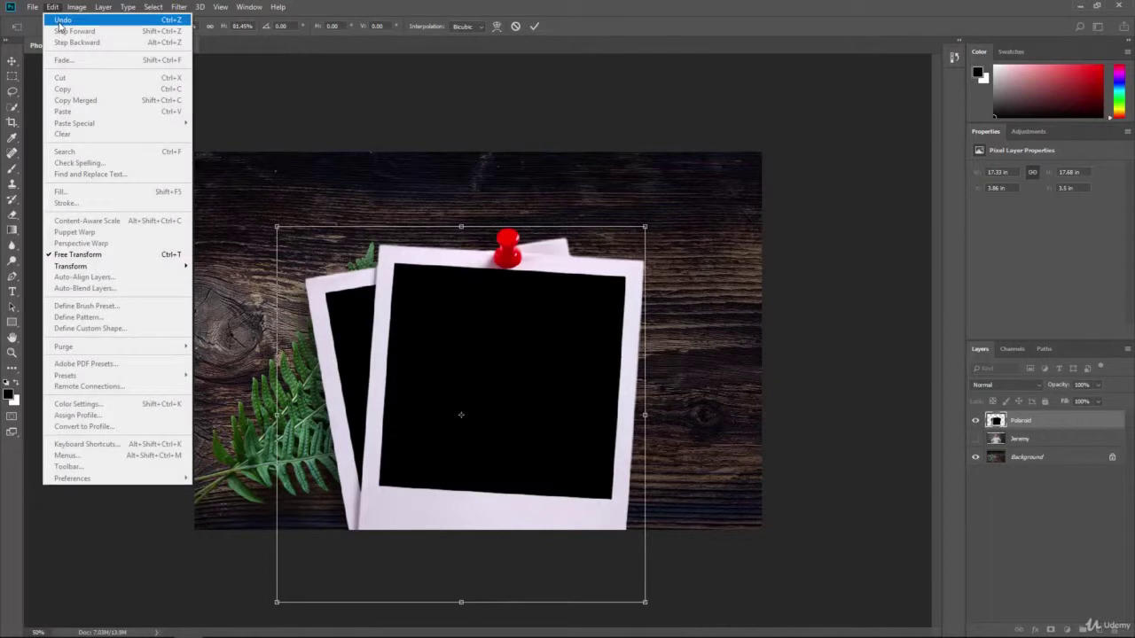
pyautogui.click(61, 22)
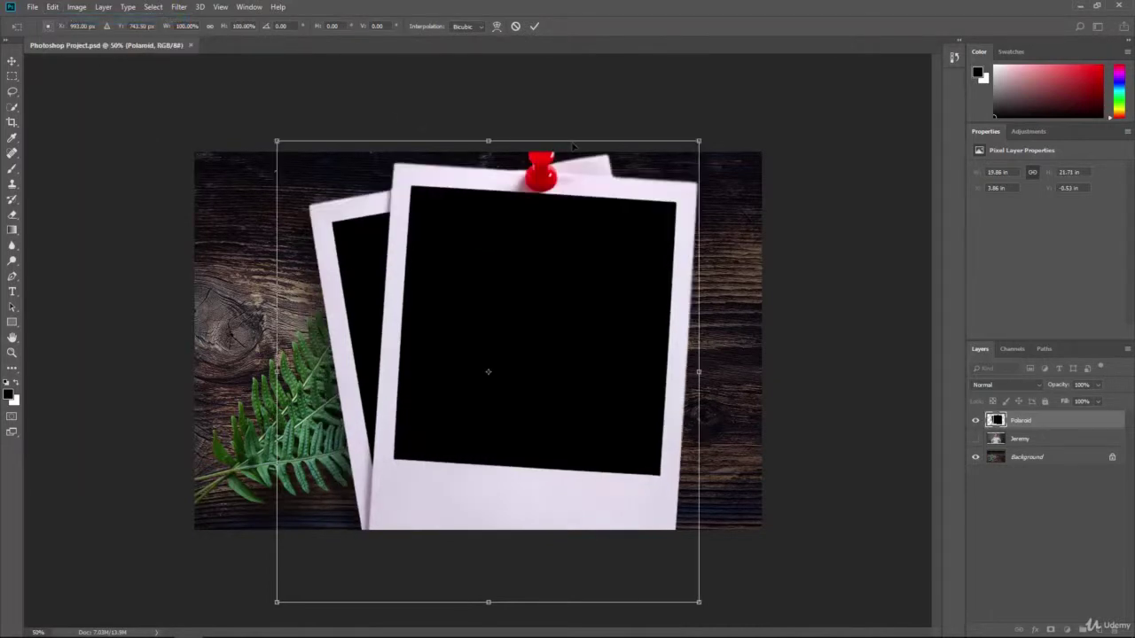
# Step: Shift the Polaroid slightly downward, try rotating it about 17° clockwise, and undo the rotation
pyautogui.moveTo(578, 288); pyautogui.dragTo(581, 321)
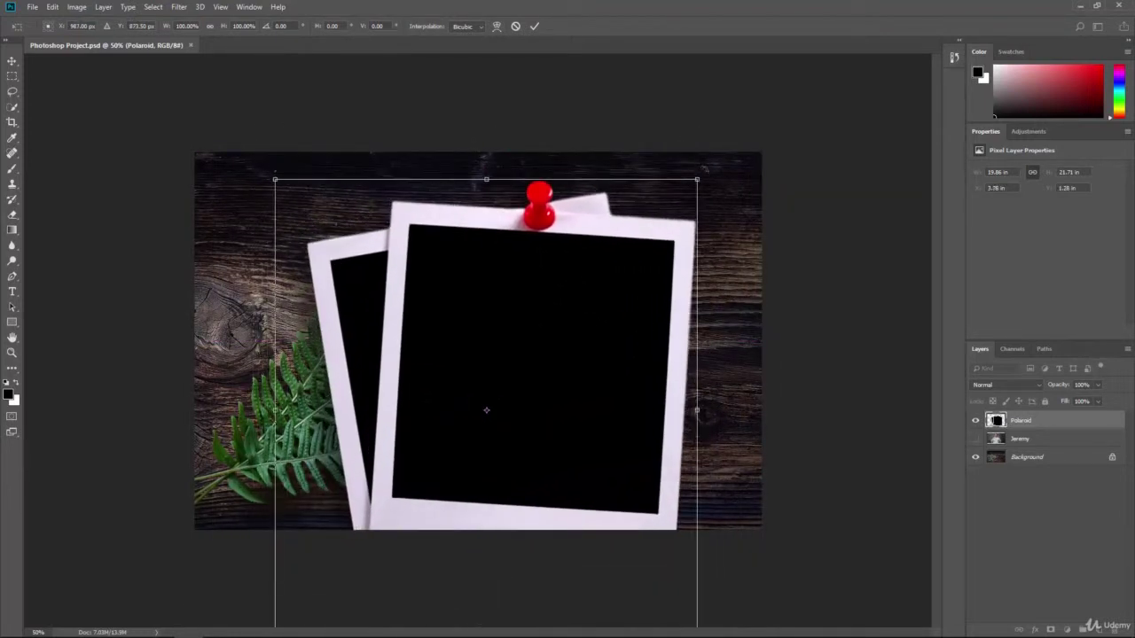
pyautogui.moveTo(706, 168); pyautogui.dragTo(736, 264)
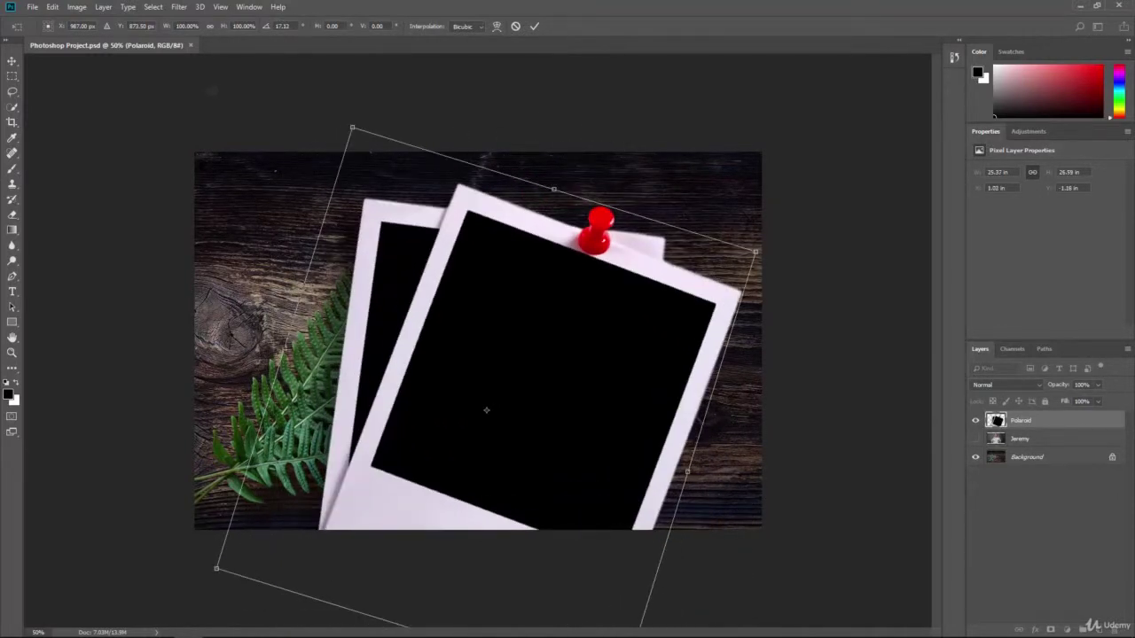
pyautogui.click(53, 7)
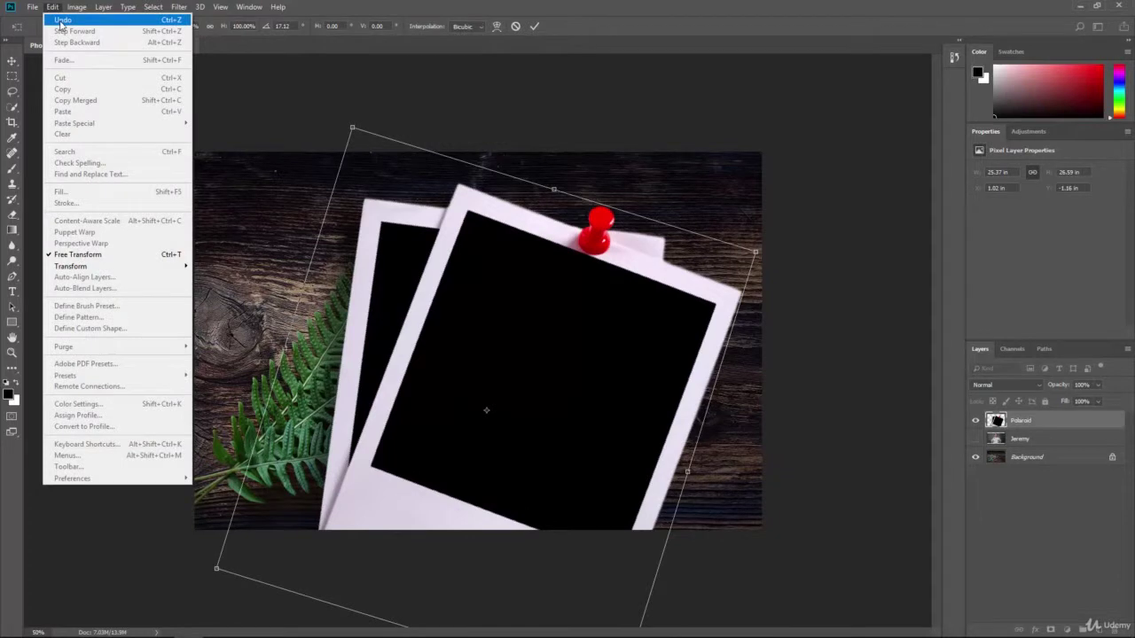
pyautogui.click(61, 21)
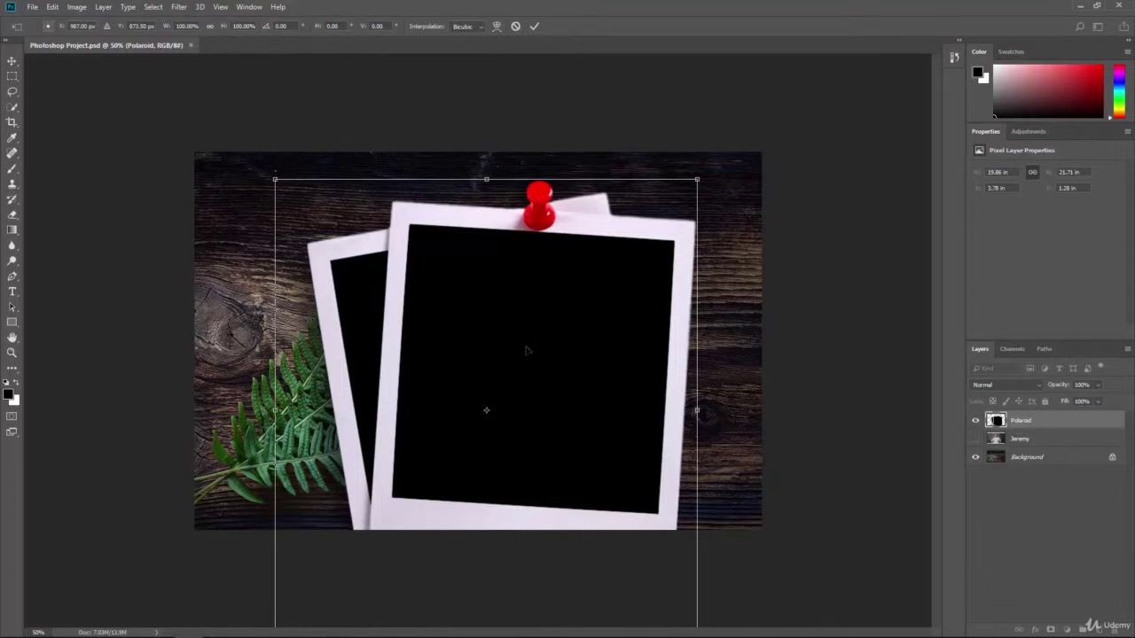
# Step: Move the Polaroid over the right half of the background and scale it to 70% with width and height linked
pyautogui.moveTo(526, 352); pyautogui.dragTo(590, 295)
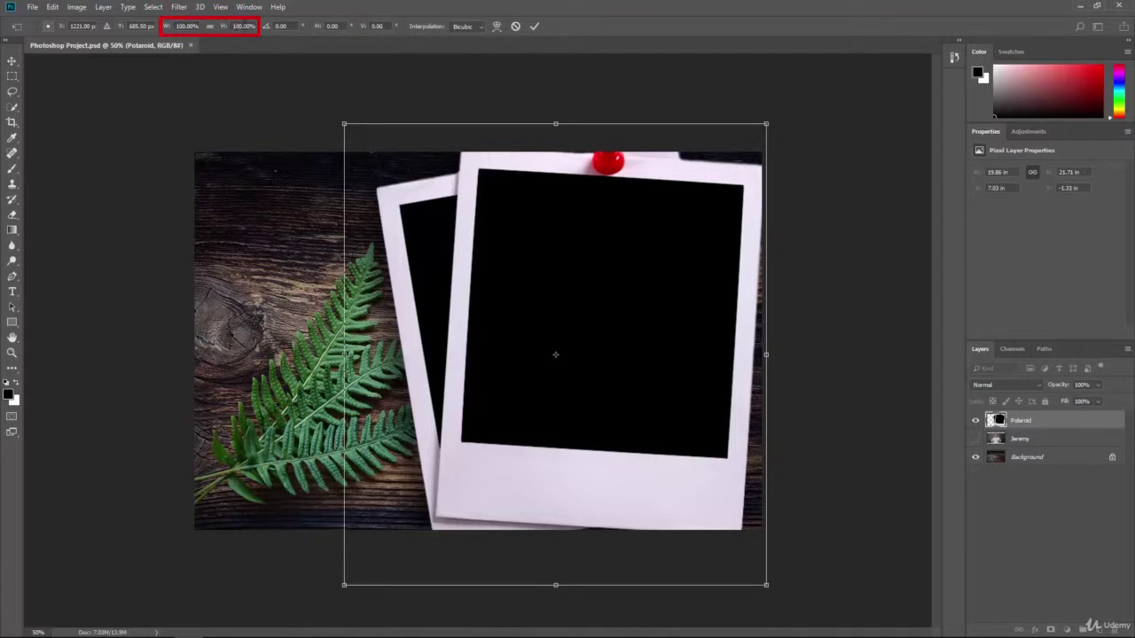
pyautogui.click(209, 27)
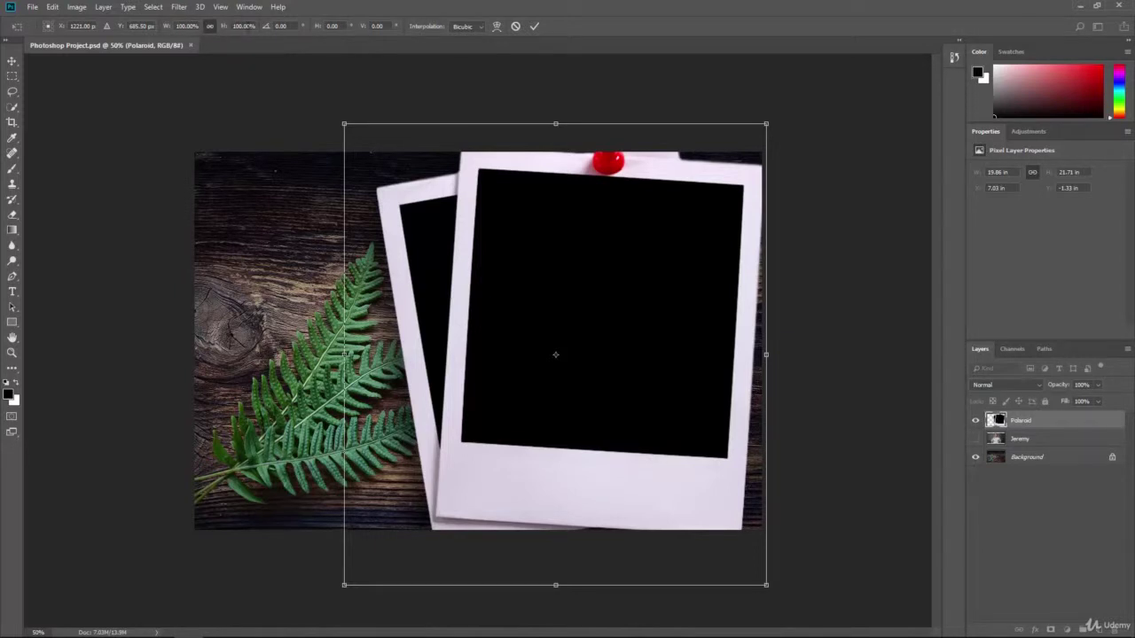
pyautogui.click(244, 26)
pyautogui.write('70')
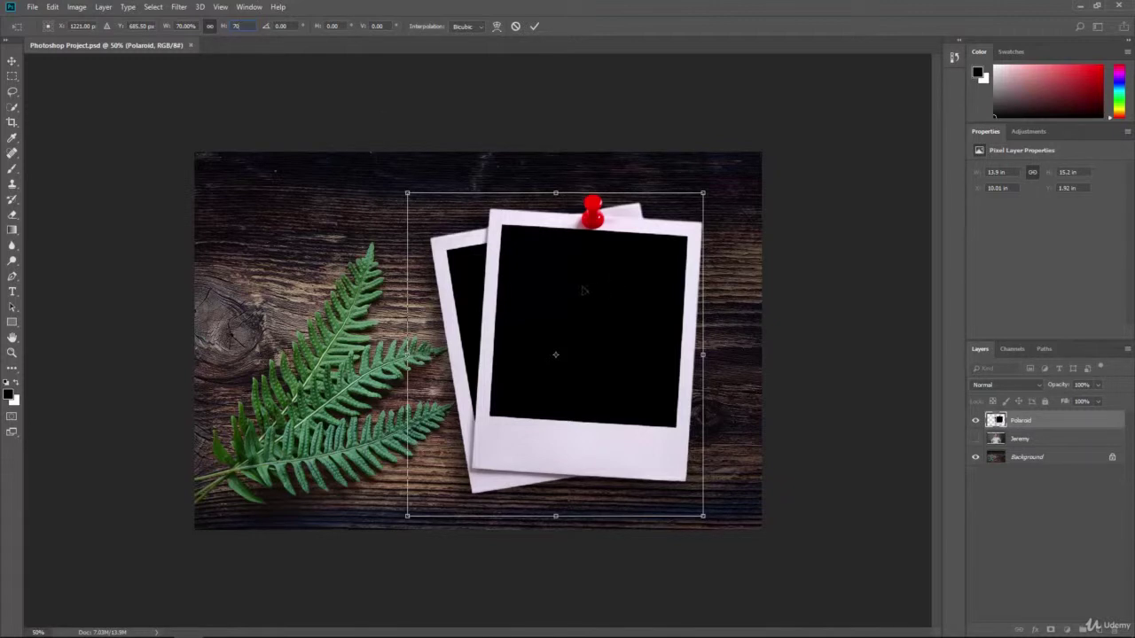
# Step: Nudge the Polaroid clear of the fern leaves, apply the transform, and save the project file
pyautogui.moveTo(552, 298); pyautogui.dragTo(575, 293)
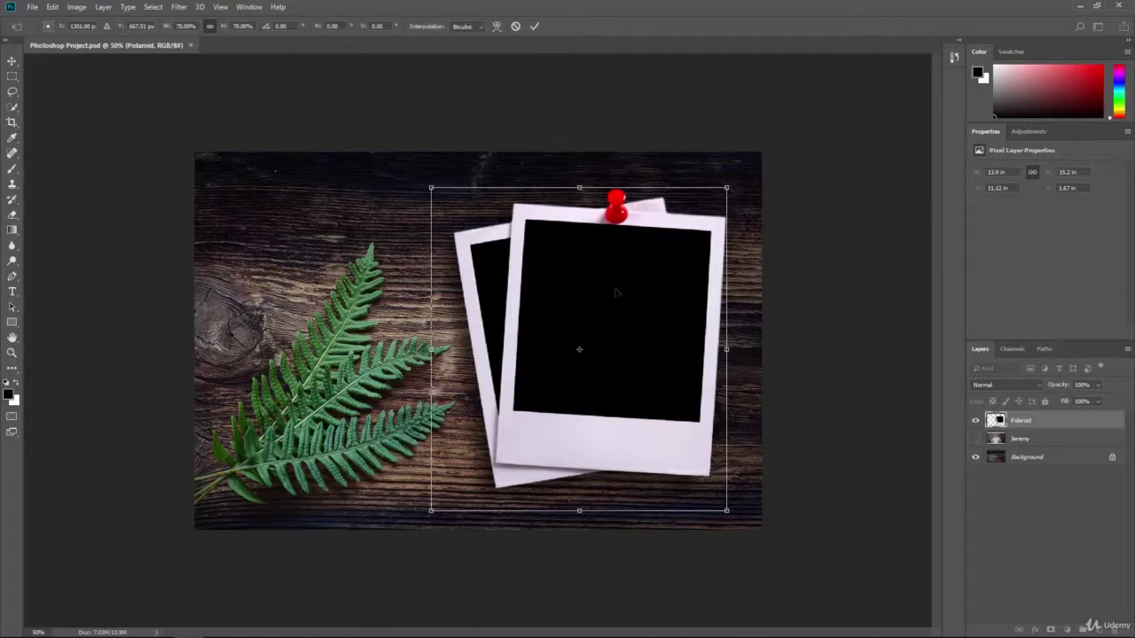
pyautogui.press('Return')
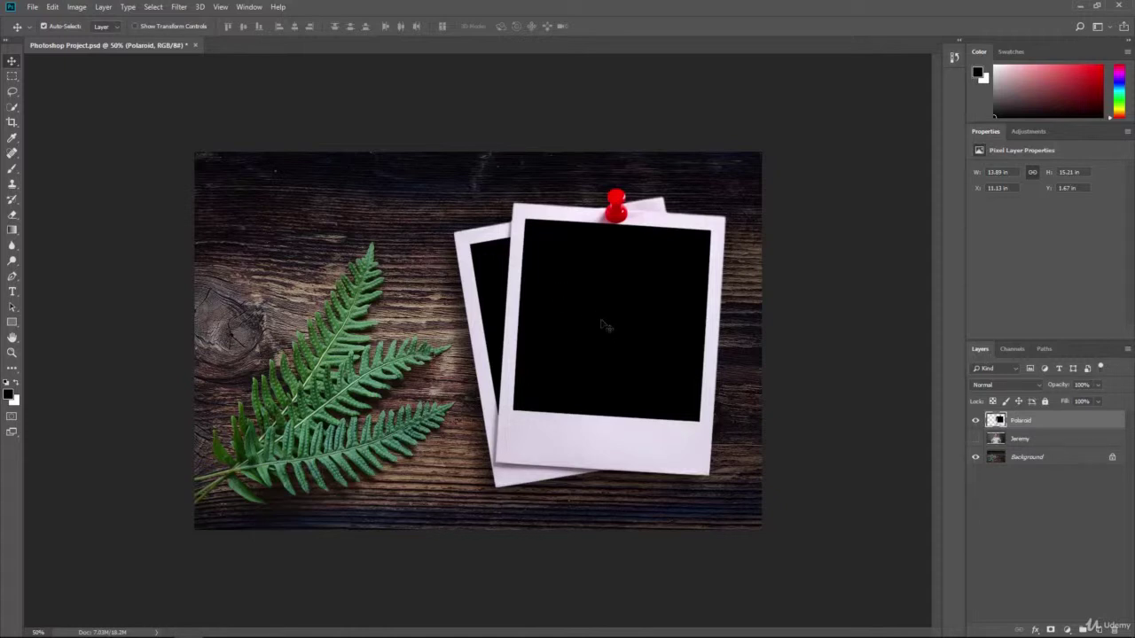
pyautogui.click(33, 7)
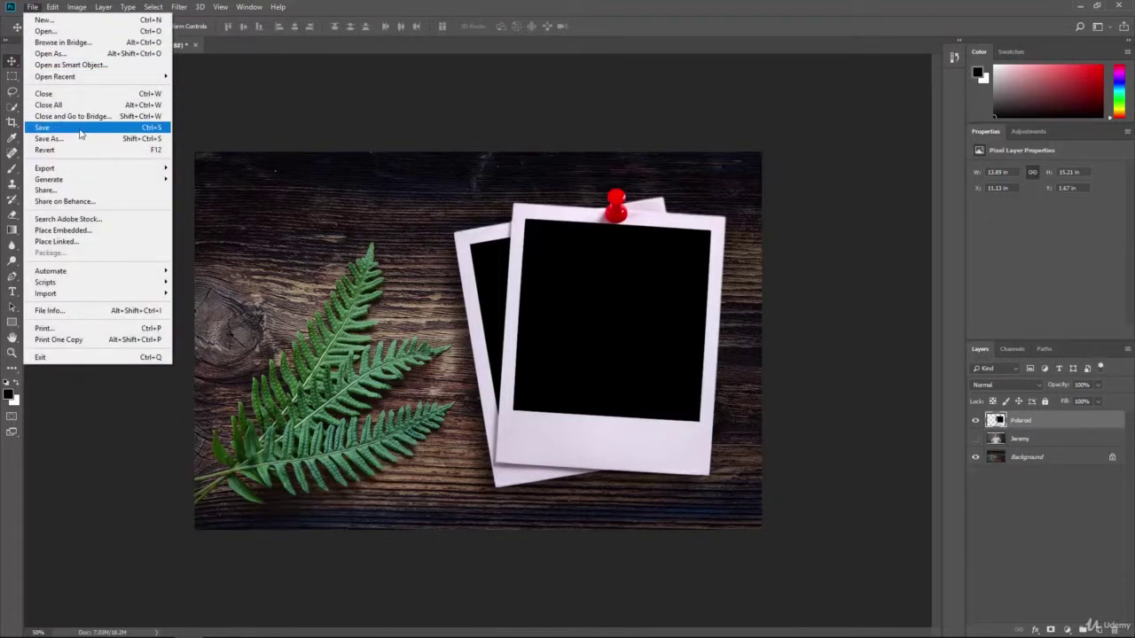
pyautogui.click(79, 133)
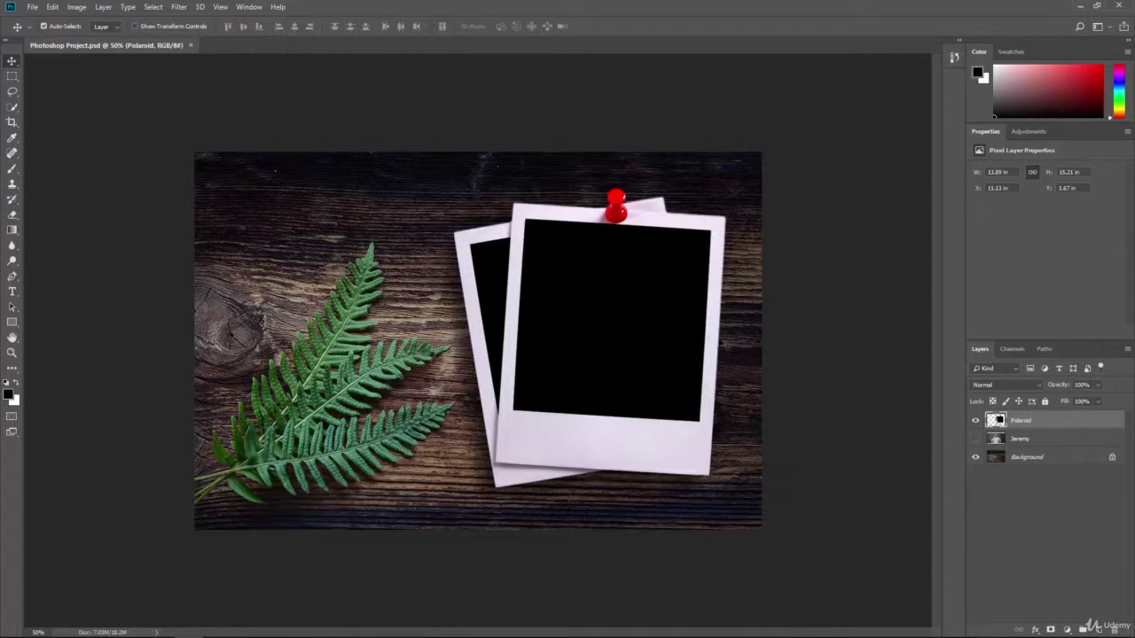
# Step: Make the portrait layer visible and move it above the Polaroid layer in the layer stack
pyautogui.click(976, 440)
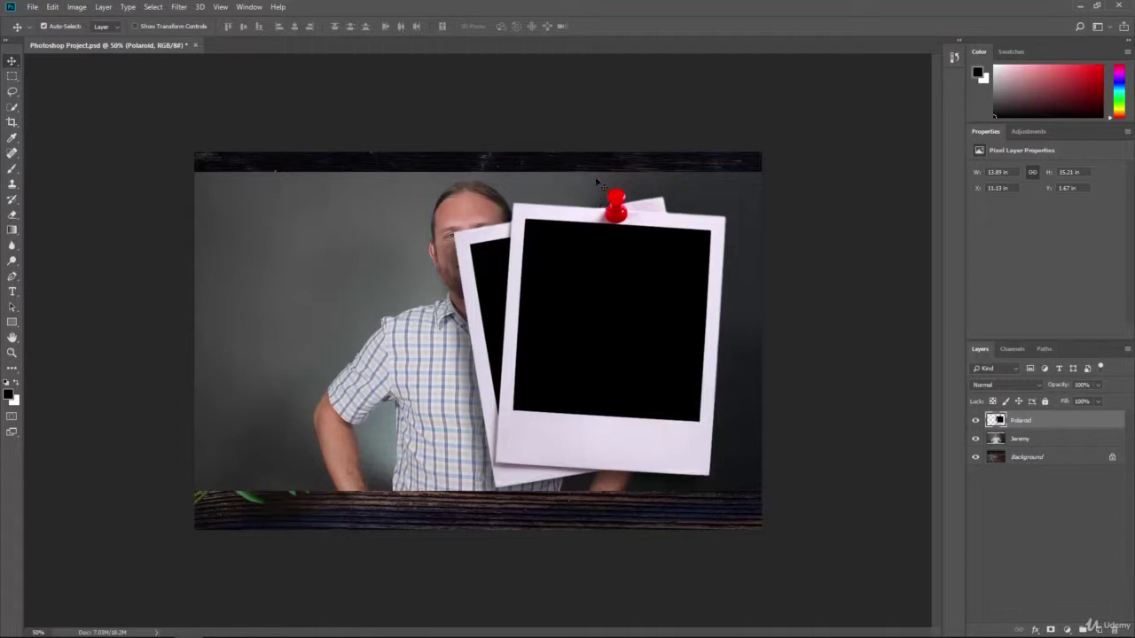
pyautogui.click(1034, 461)
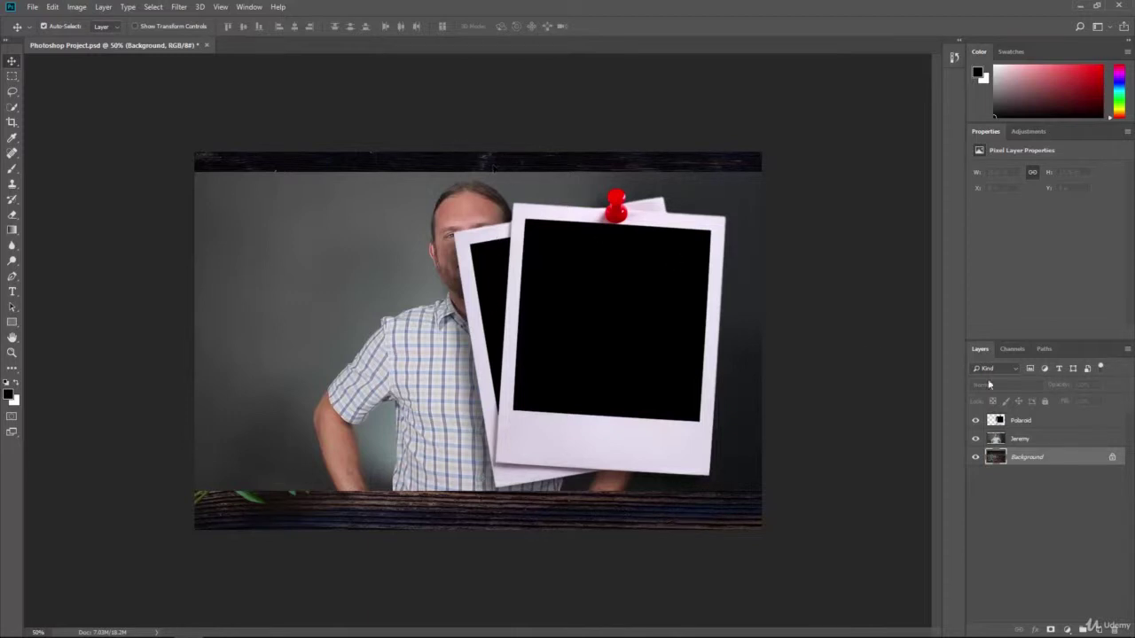
pyautogui.click(1032, 446)
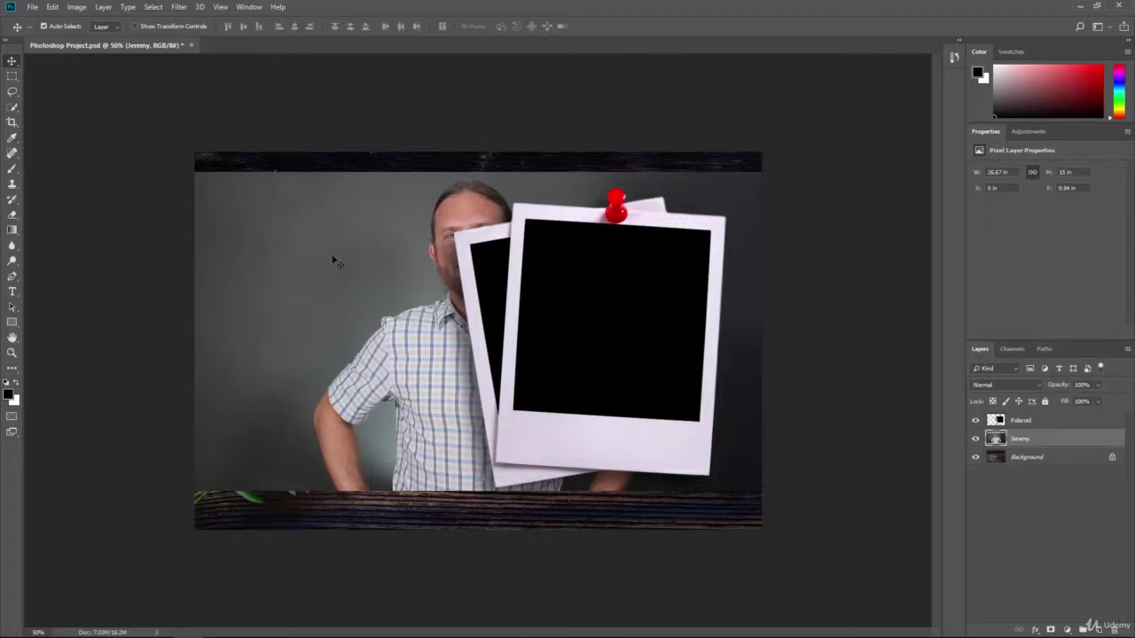
pyautogui.click(1039, 423)
pyautogui.click(1039, 423)
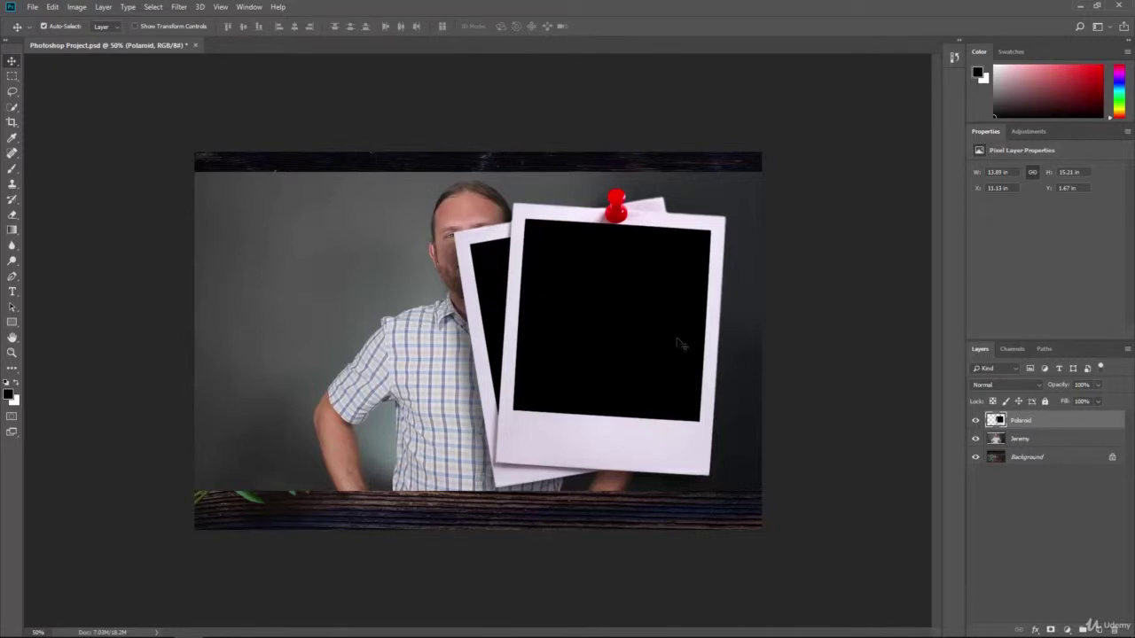
pyautogui.click(1046, 440)
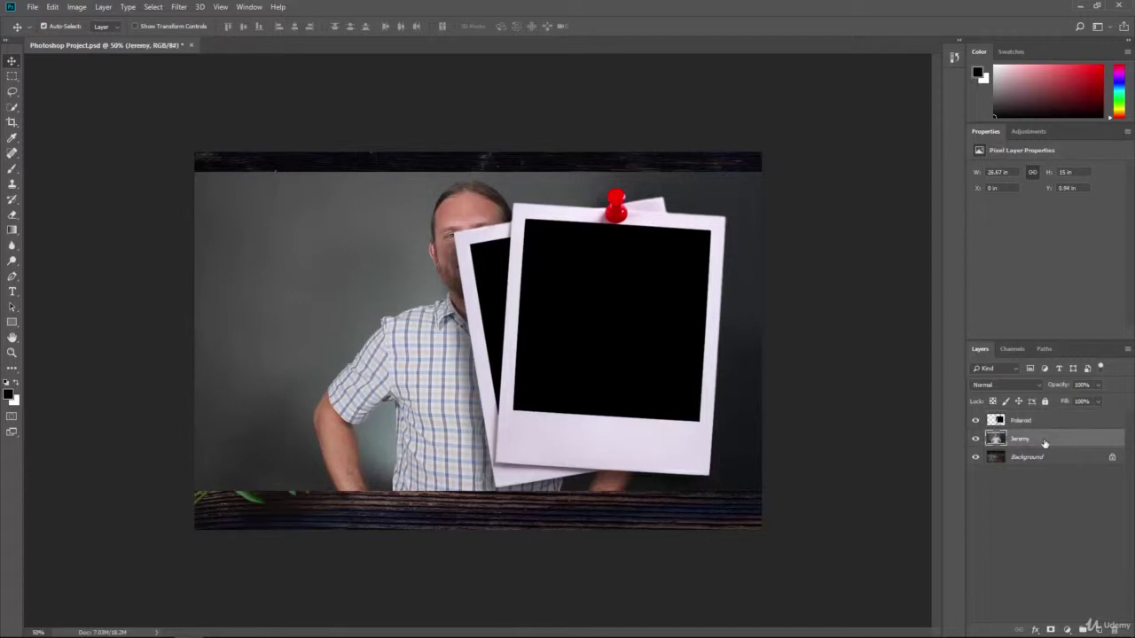
pyautogui.moveTo(1044, 441); pyautogui.dragTo(1044, 416)
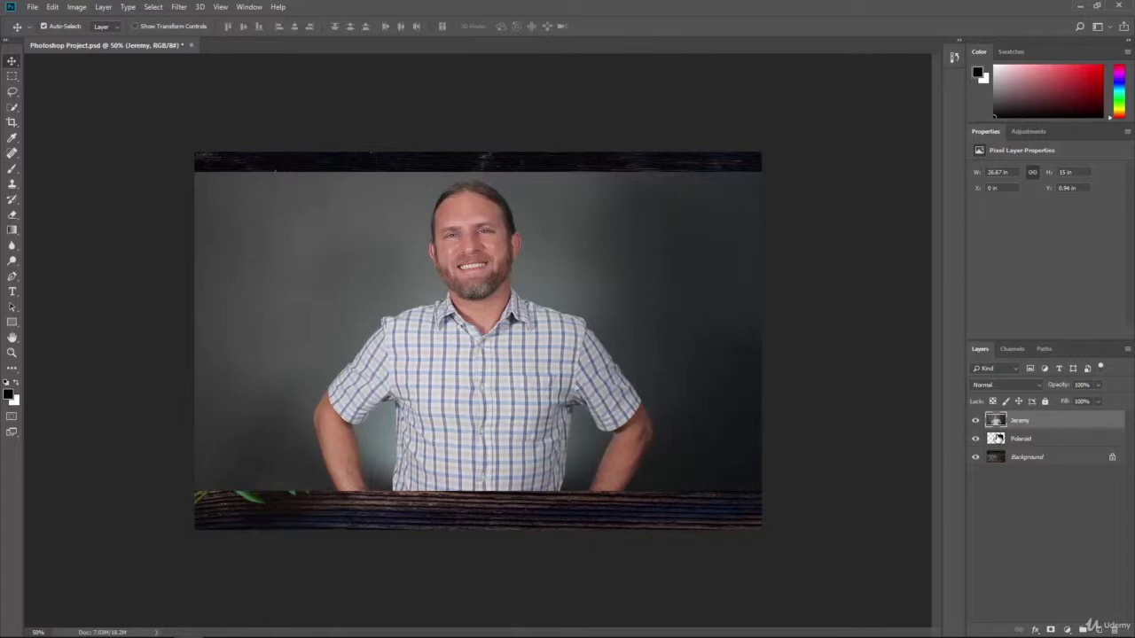
# Step: Hide the portrait layer, make the Polaroid layer active, and check it briefly with the background hidden
pyautogui.click(975, 421)
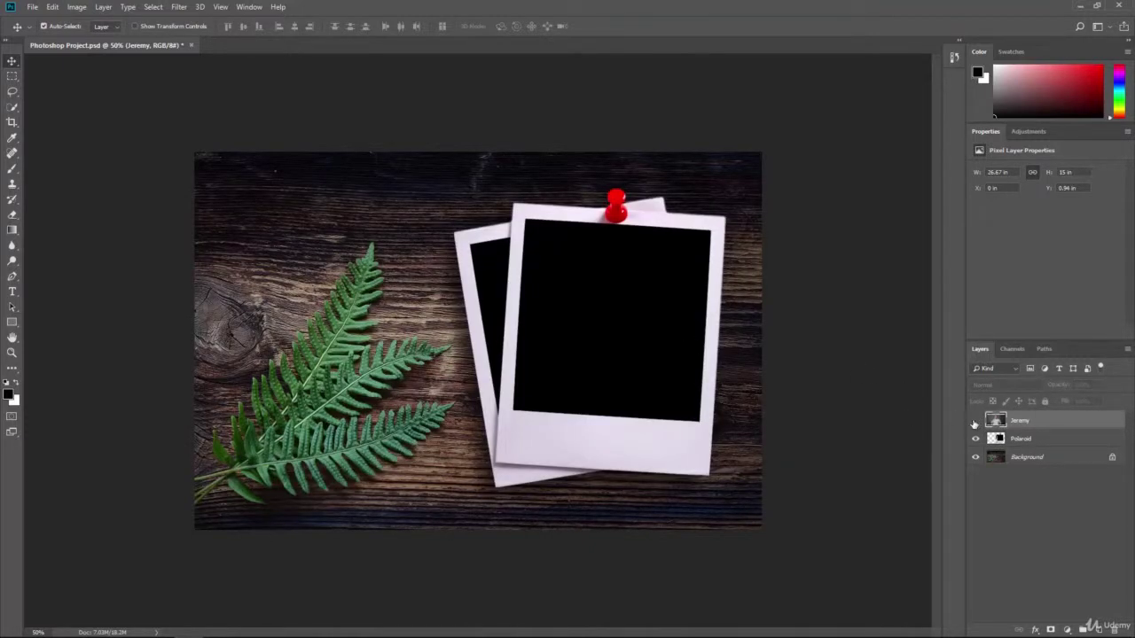
pyautogui.click(974, 423)
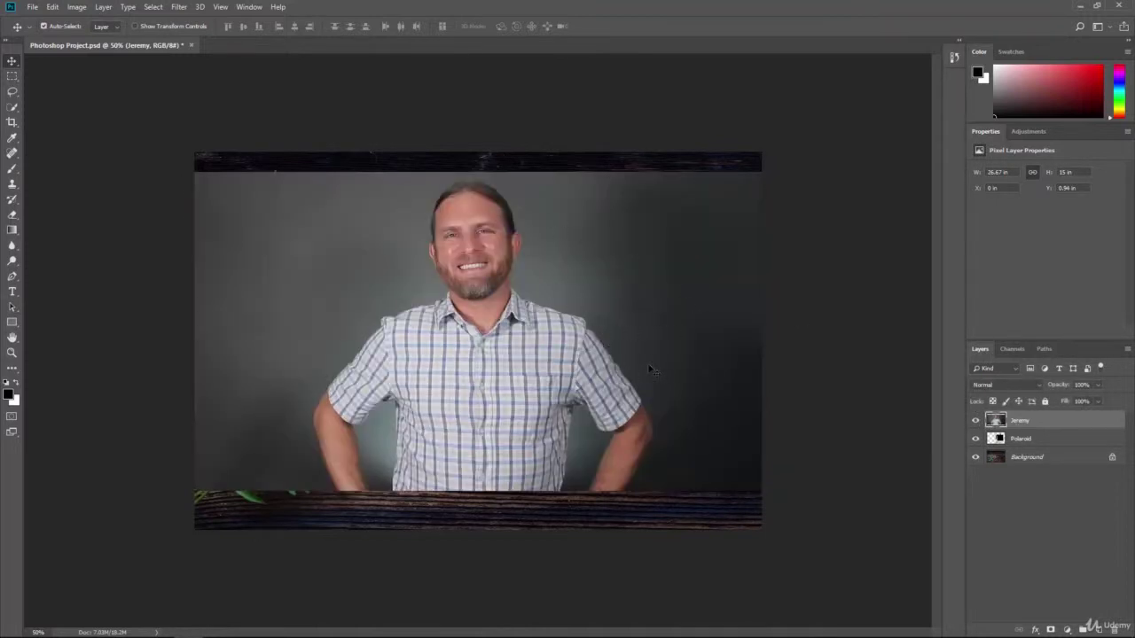
pyautogui.click(976, 422)
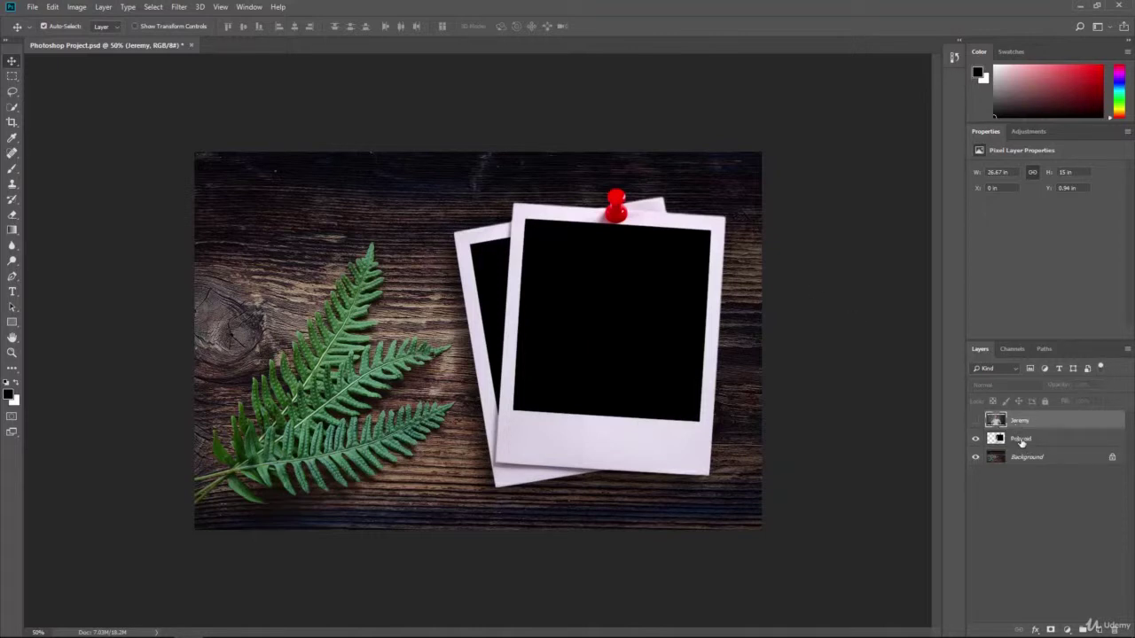
pyautogui.click(1047, 442)
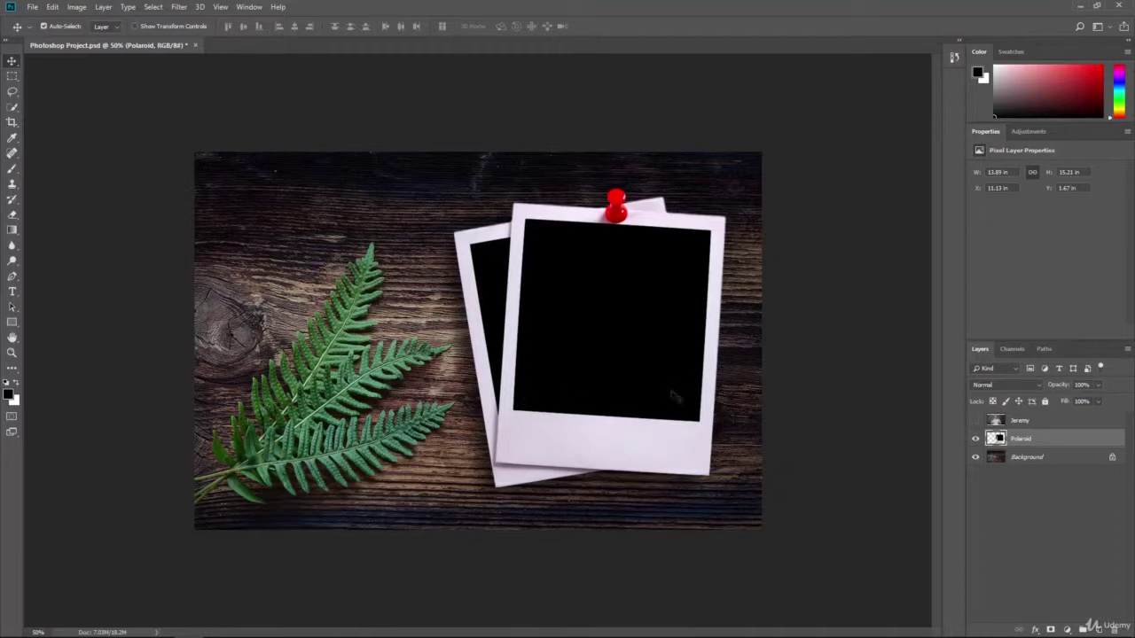
pyautogui.click(975, 458)
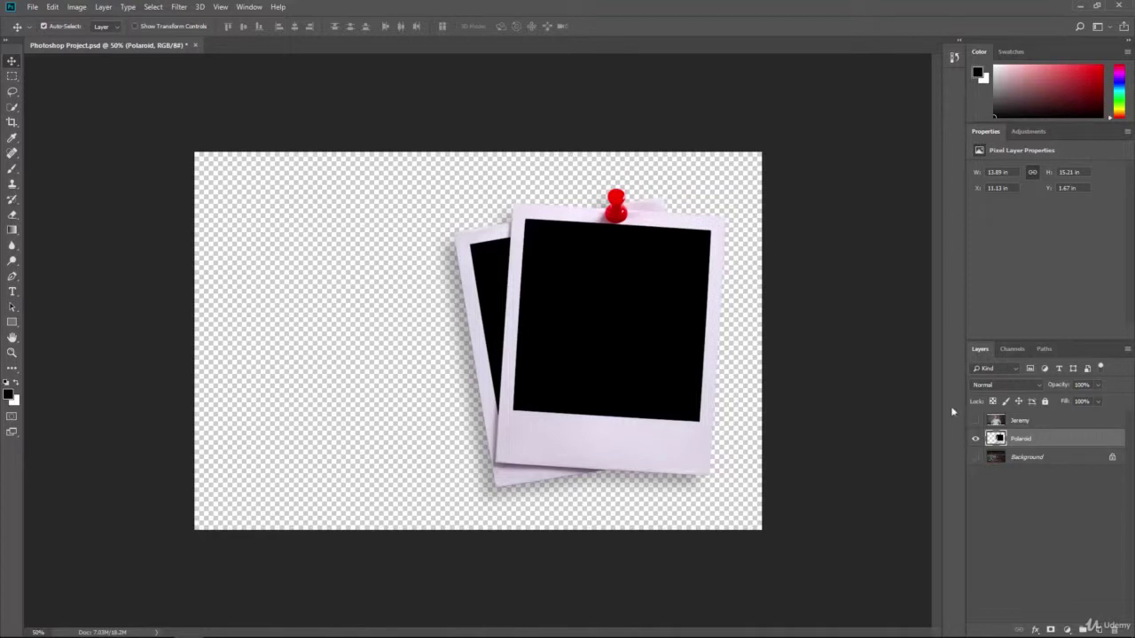
pyautogui.click(976, 457)
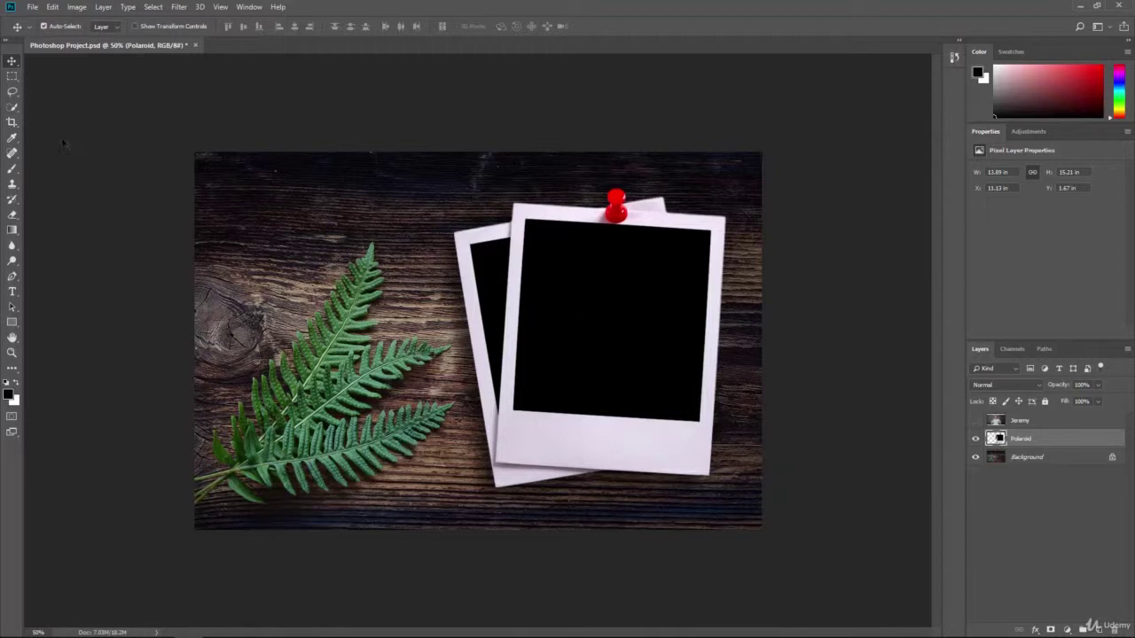
# Step: Select the black photo area of the front Polaroid using the Magic Wand with a tolerance of 50
pyautogui.click(12, 108)
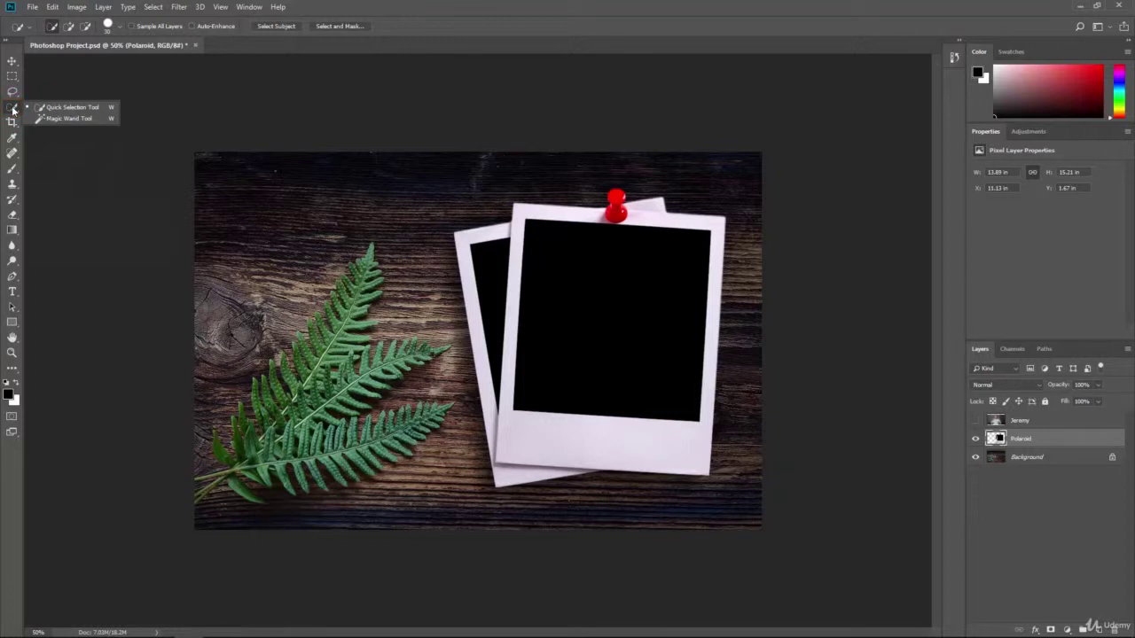
pyautogui.click(69, 119)
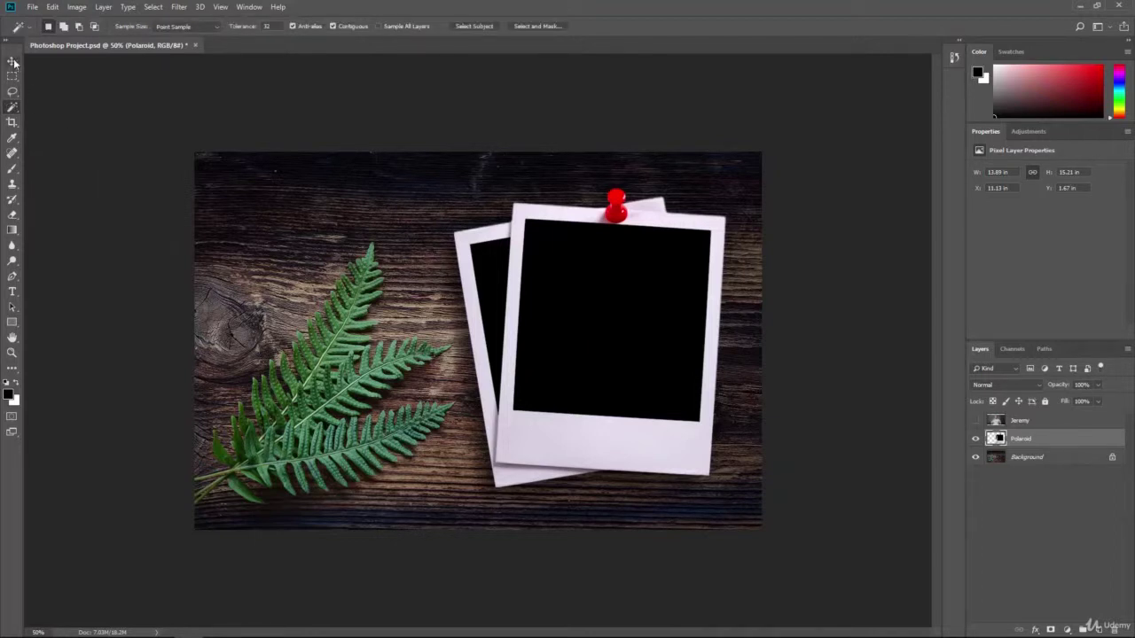
pyautogui.click(13, 108)
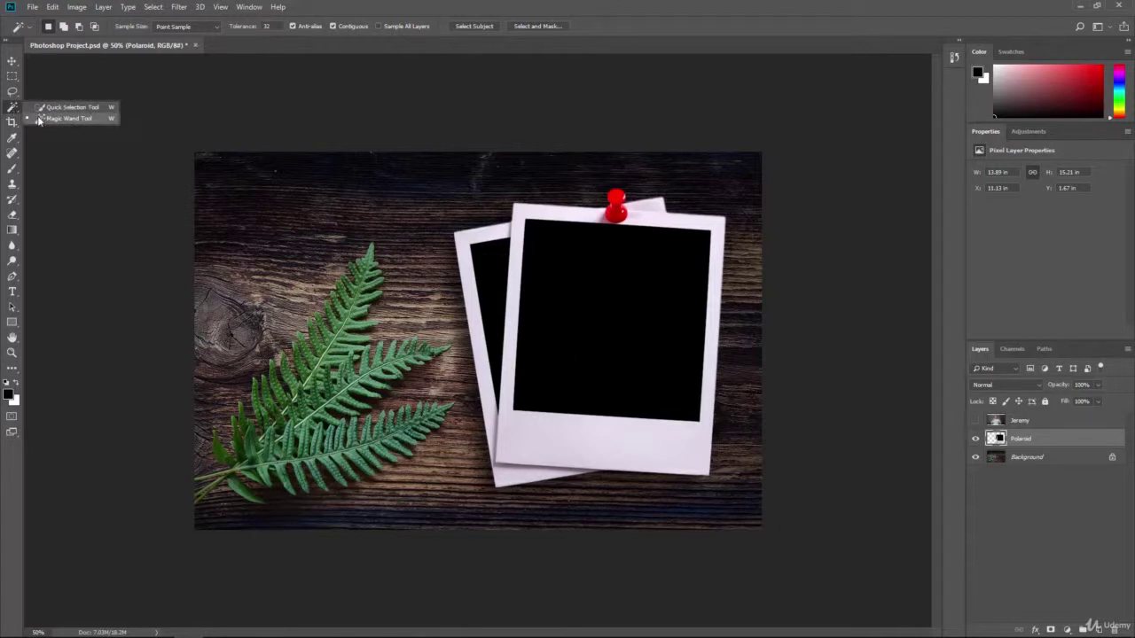
pyautogui.click(64, 119)
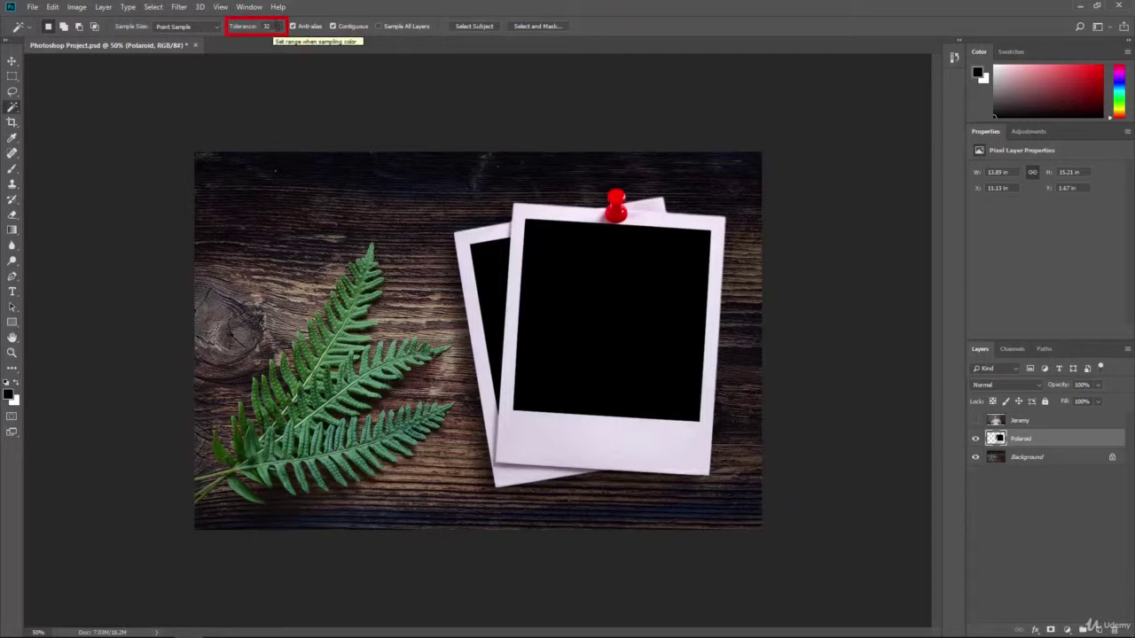
pyautogui.click(266, 25)
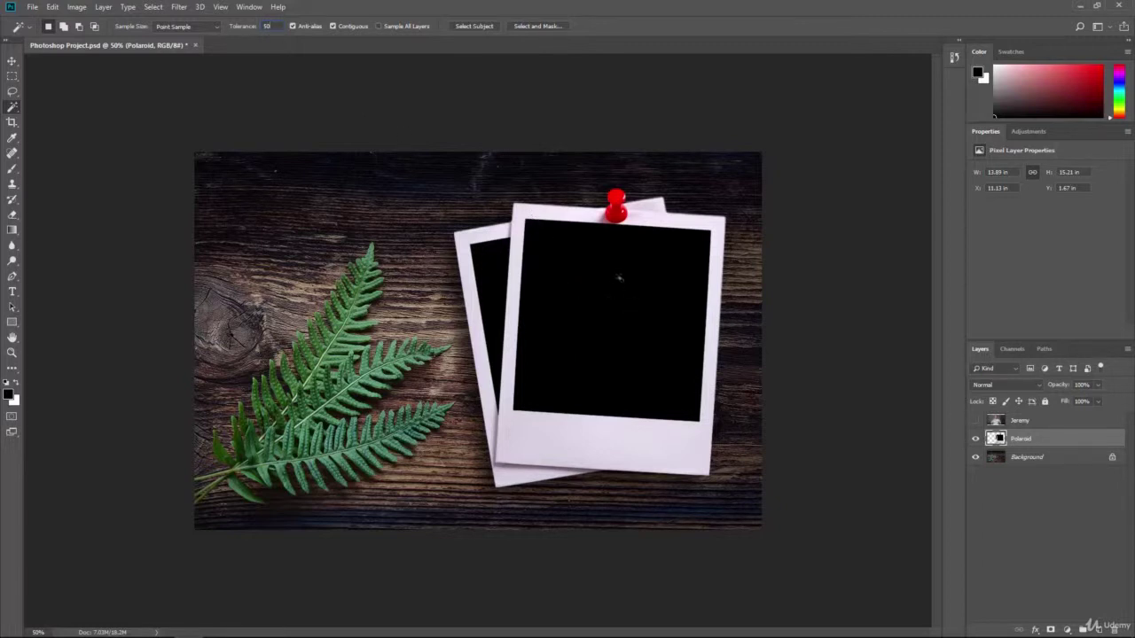
pyautogui.click(606, 312)
# Step: Clear the selected black area from the Polaroid layer, deselect, and check the cutout with the background temporarily hidden
pyautogui.click(53, 7)
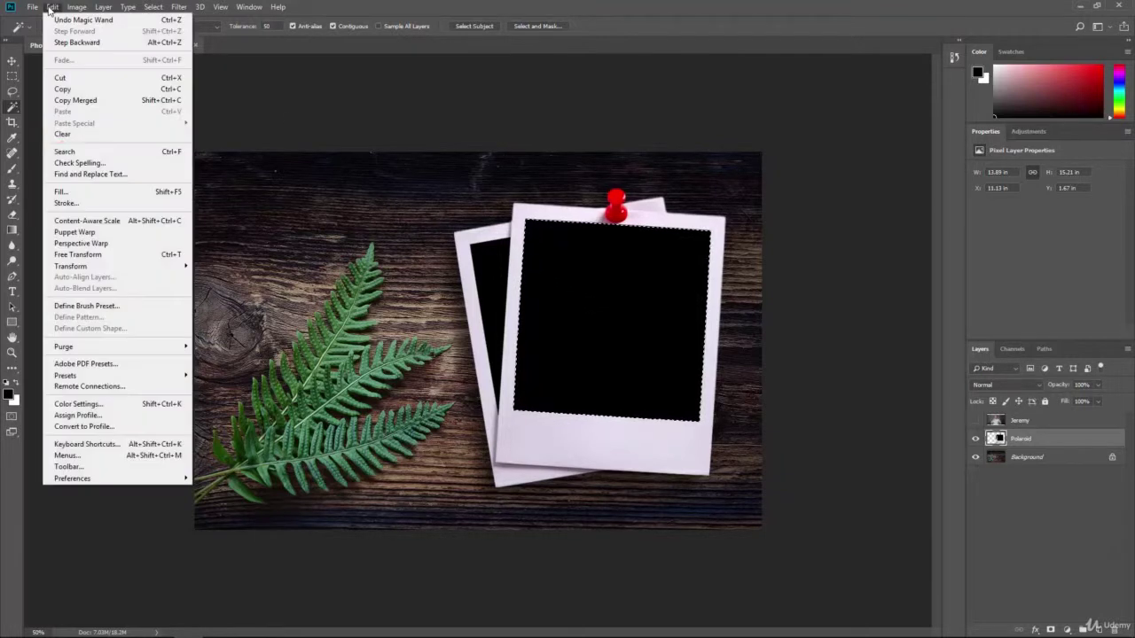
pyautogui.click(71, 135)
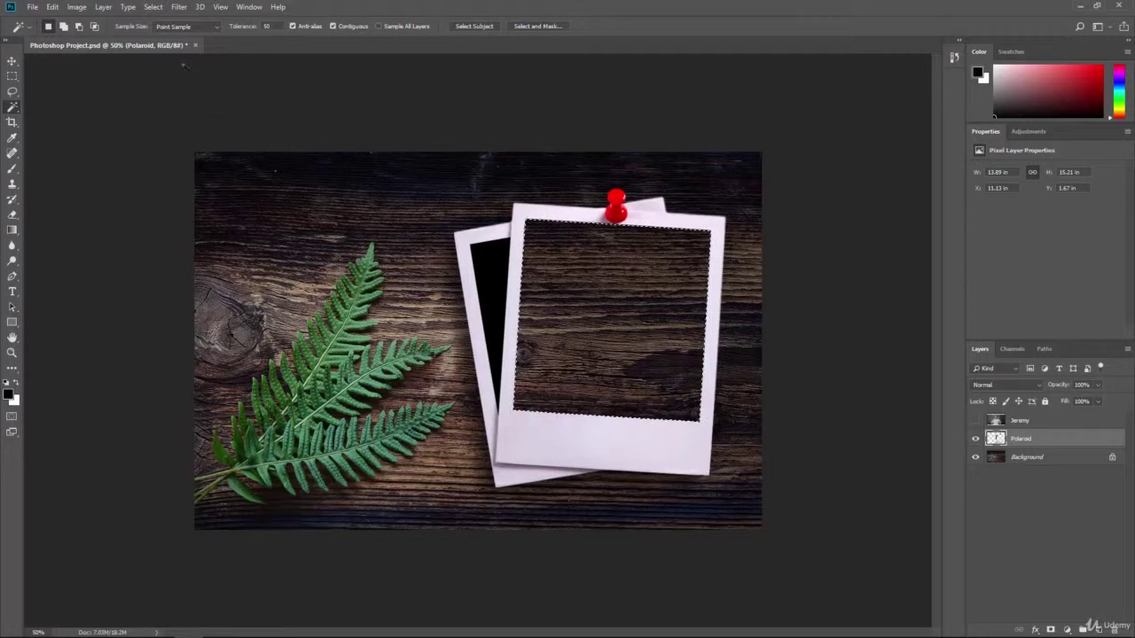
pyautogui.click(152, 8)
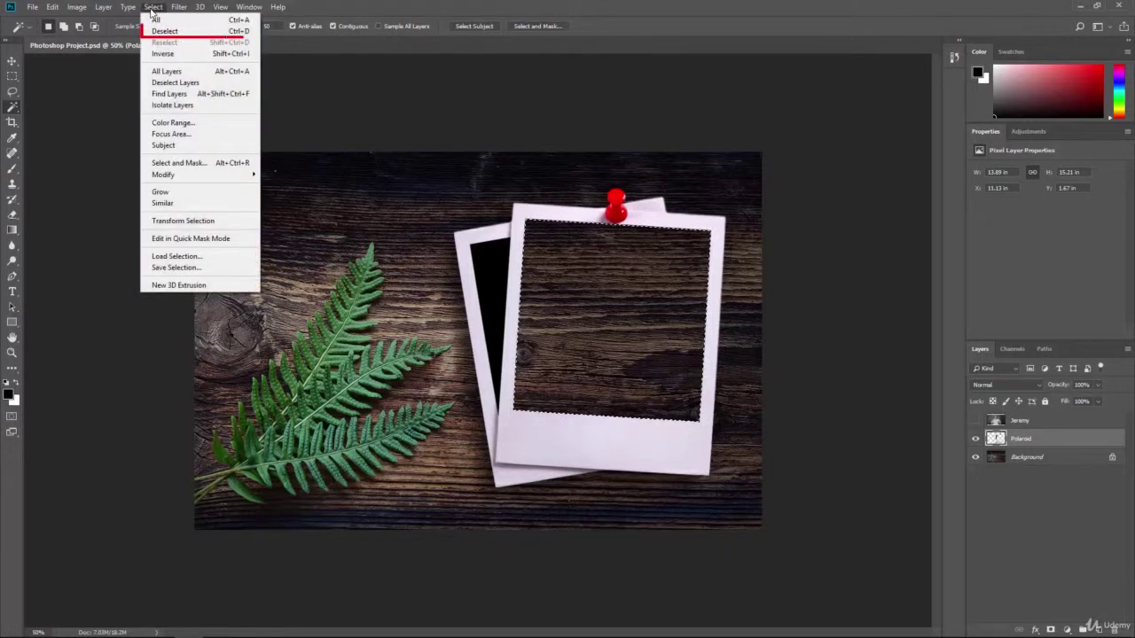
pyautogui.click(194, 34)
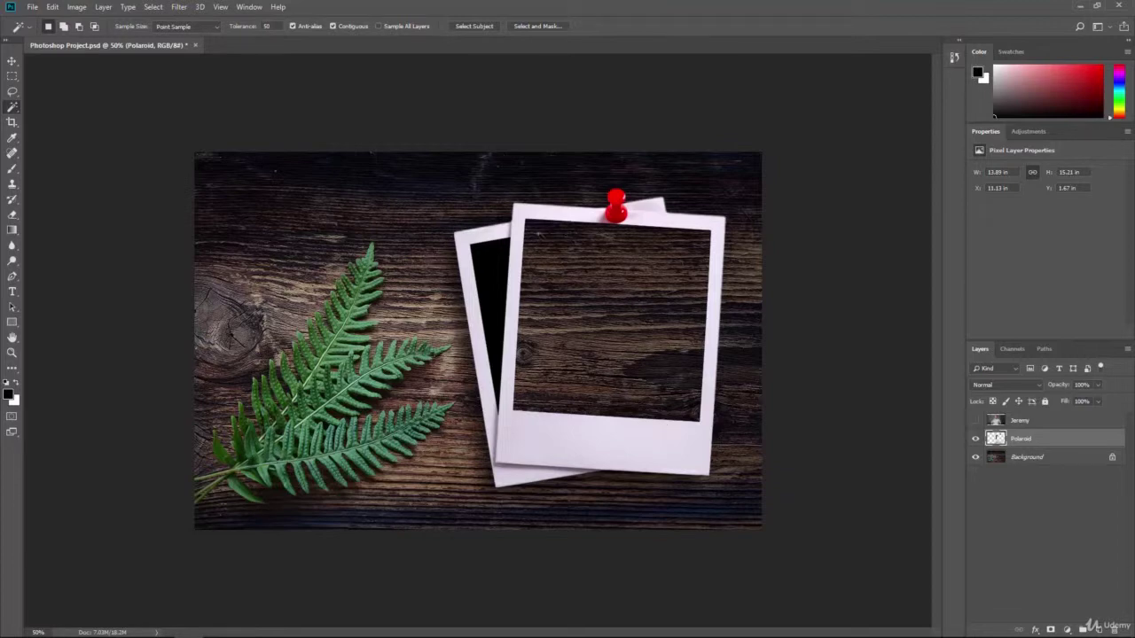
pyautogui.click(975, 457)
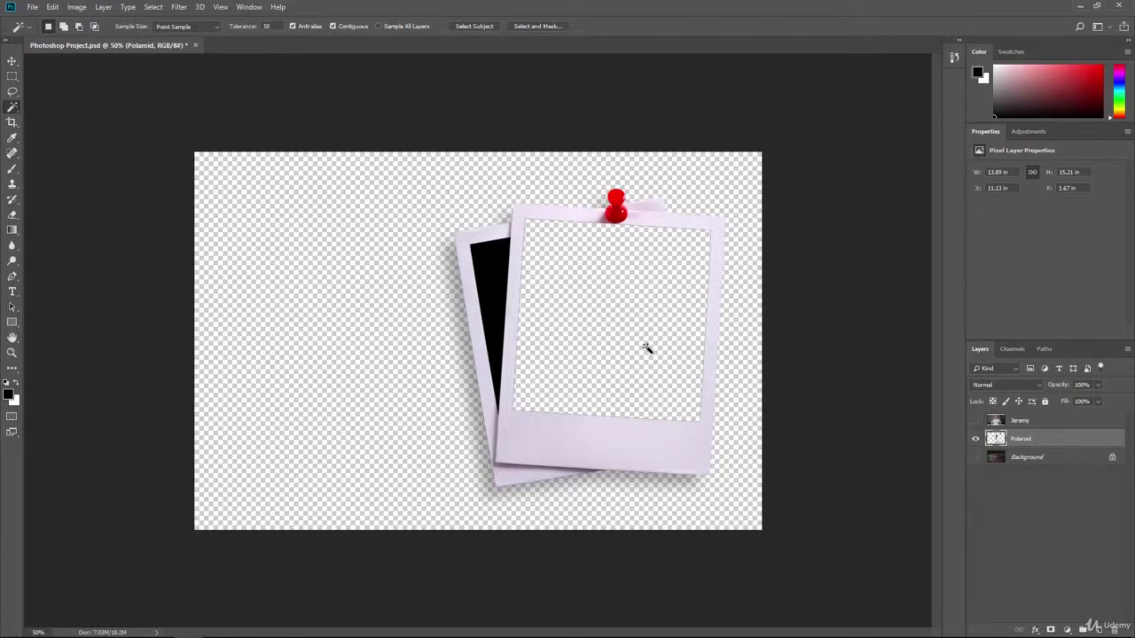
pyautogui.click(975, 456)
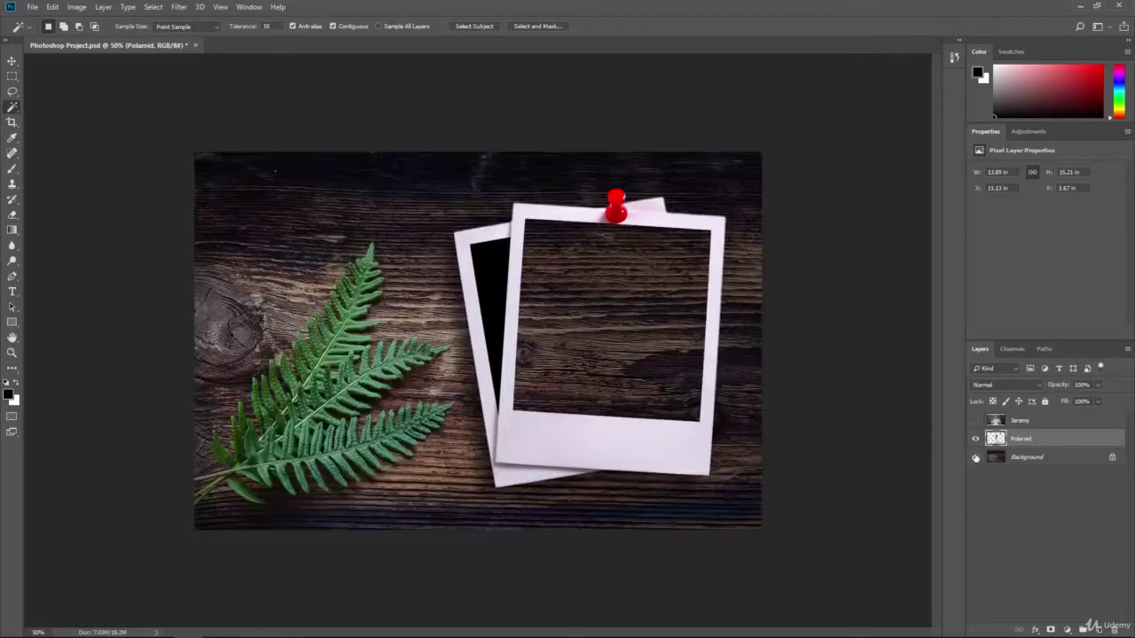
# Step: Make the portrait layer visible and move it below the Polaroid layer in the layer stack
pyautogui.click(975, 421)
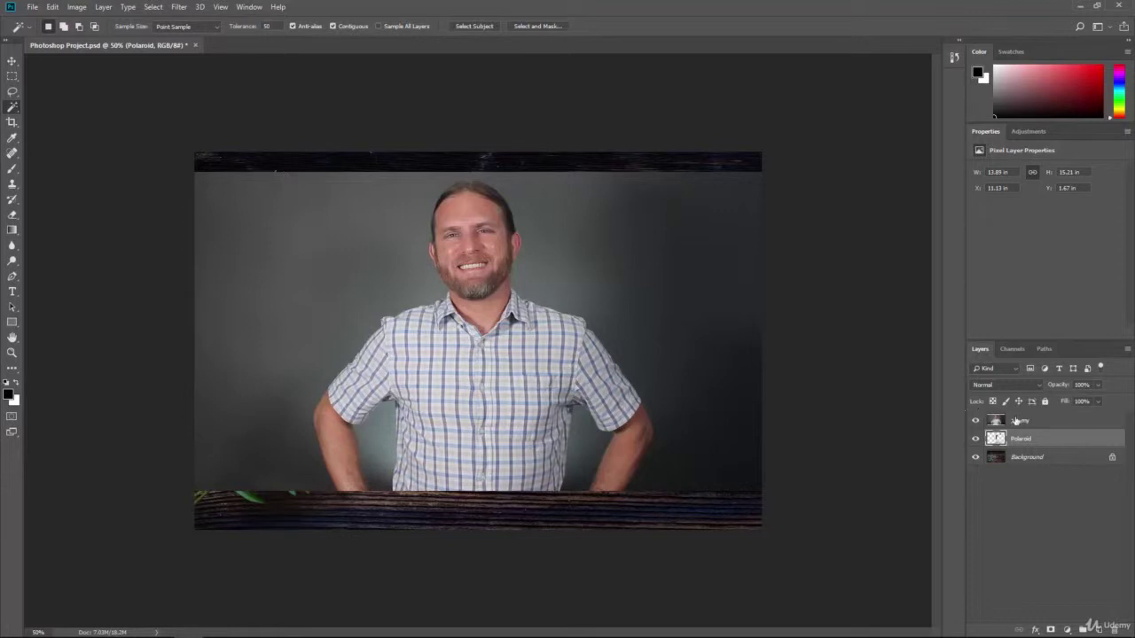
pyautogui.click(1060, 423)
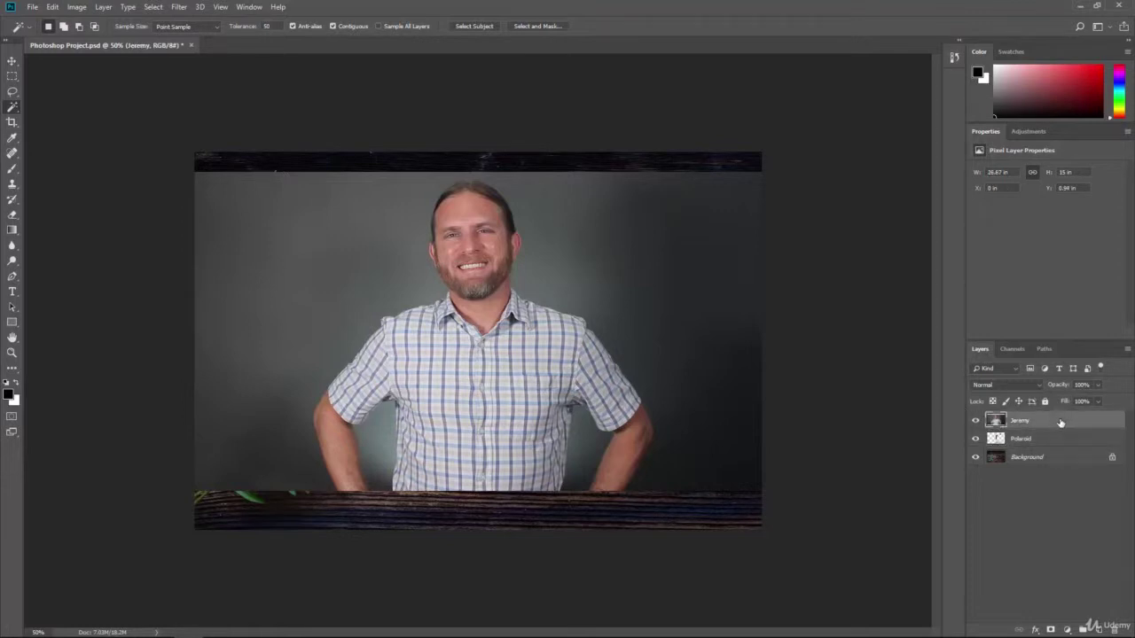
pyautogui.moveTo(1052, 424); pyautogui.dragTo(1050, 448)
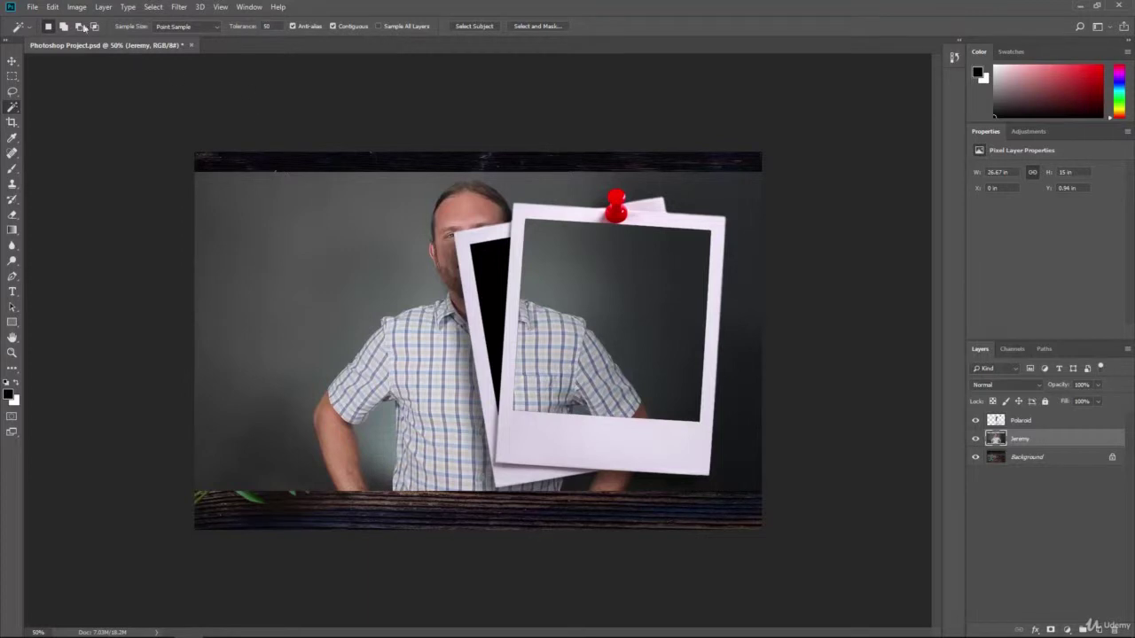
# Step: Free-transform the portrait, scaling it proportionally to about 65% and positioning it behind the front Polaroid's opening
pyautogui.click(52, 7)
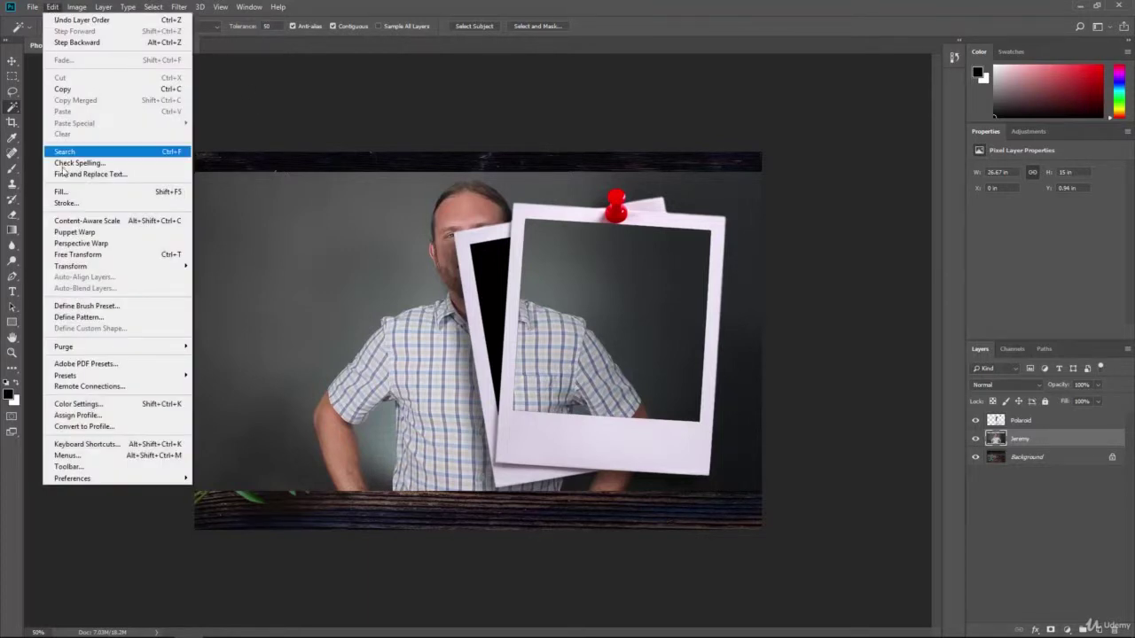
pyautogui.click(91, 255)
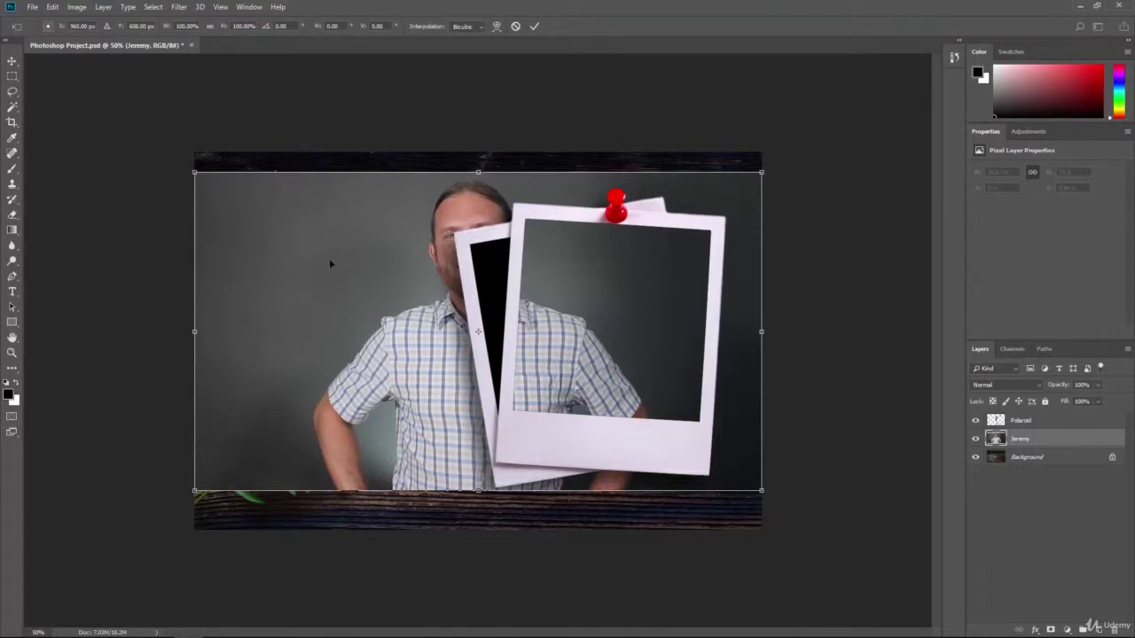
pyautogui.moveTo(329, 263); pyautogui.dragTo(484, 260)
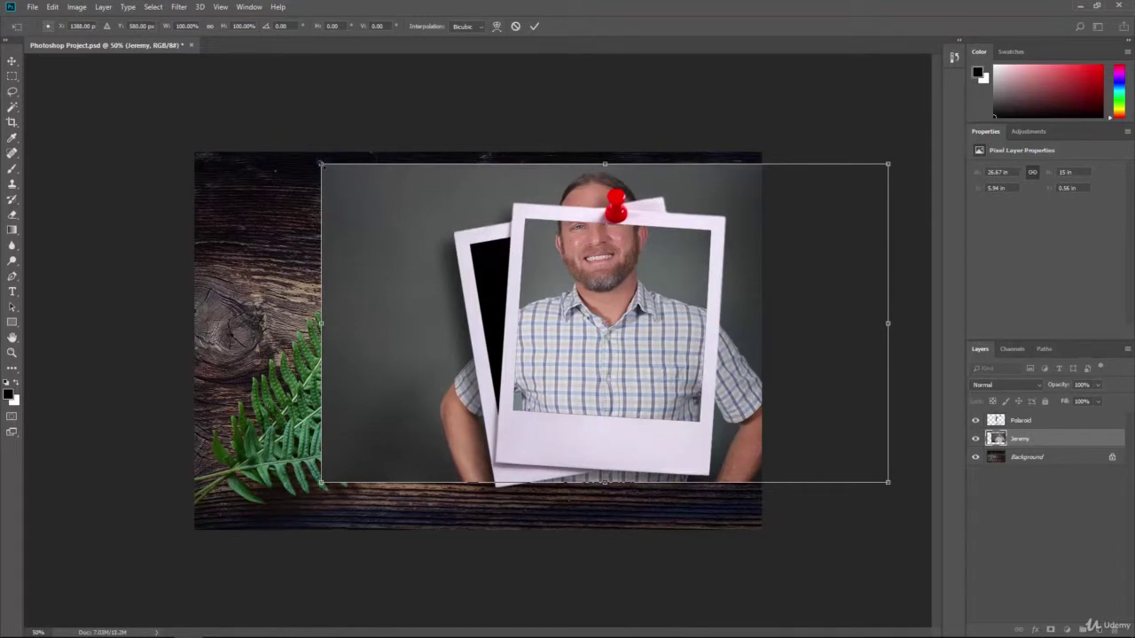
pyautogui.moveTo(237, 24); pyautogui.dragTo(221, 28)
pyautogui.moveTo(321, 164); pyautogui.dragTo(353, 184)
pyautogui.moveTo(460, 276); pyautogui.dragTo(435, 316)
pyautogui.moveTo(455, 240); pyautogui.dragTo(521, 276)
pyautogui.moveTo(645, 328); pyautogui.dragTo(549, 278)
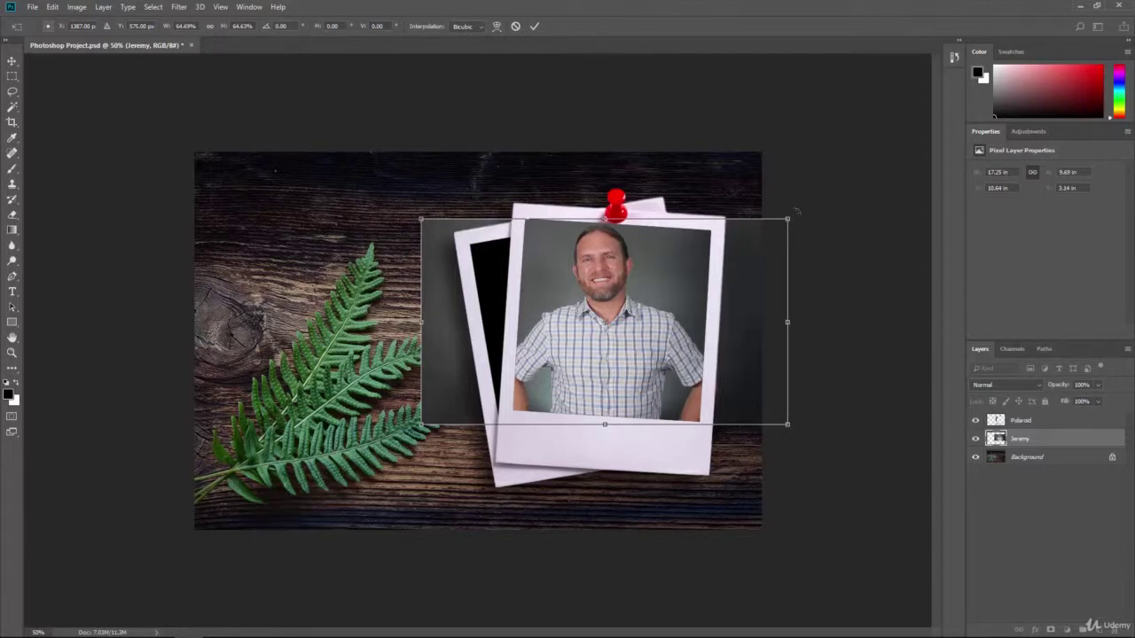
# Step: Rotate the portrait about 3.9° clockwise to match the Polaroid's tilt, nudge it into the opening, and apply the transform
pyautogui.moveTo(796, 214); pyautogui.dragTo(747, 250)
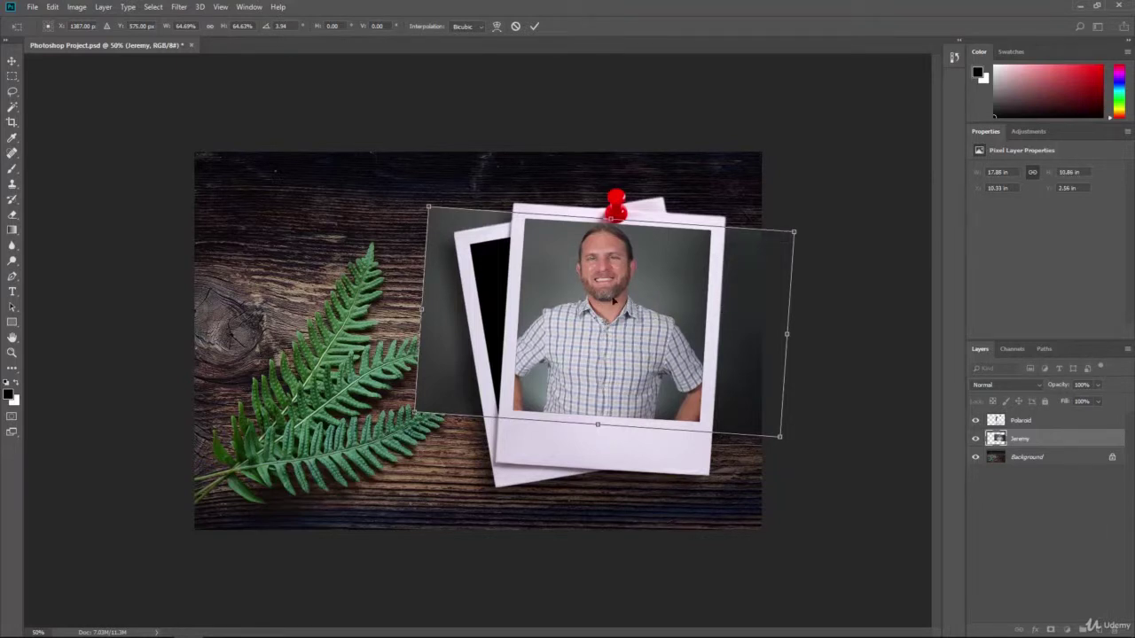
pyautogui.moveTo(616, 300); pyautogui.dragTo(615, 302)
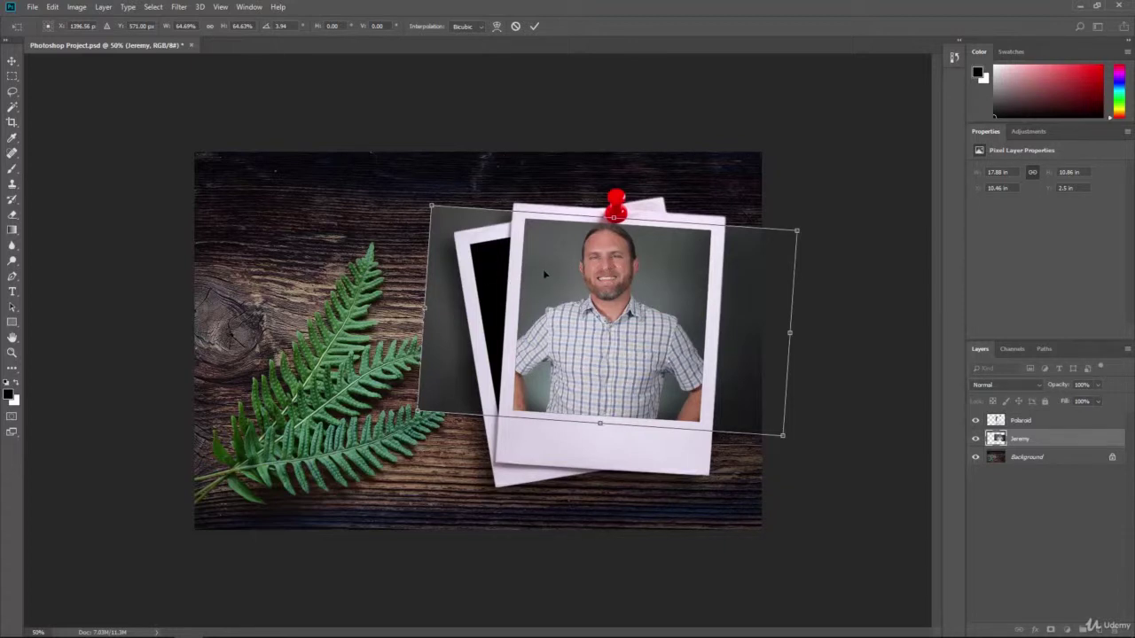
pyautogui.press('Return')
pyautogui.press('w')
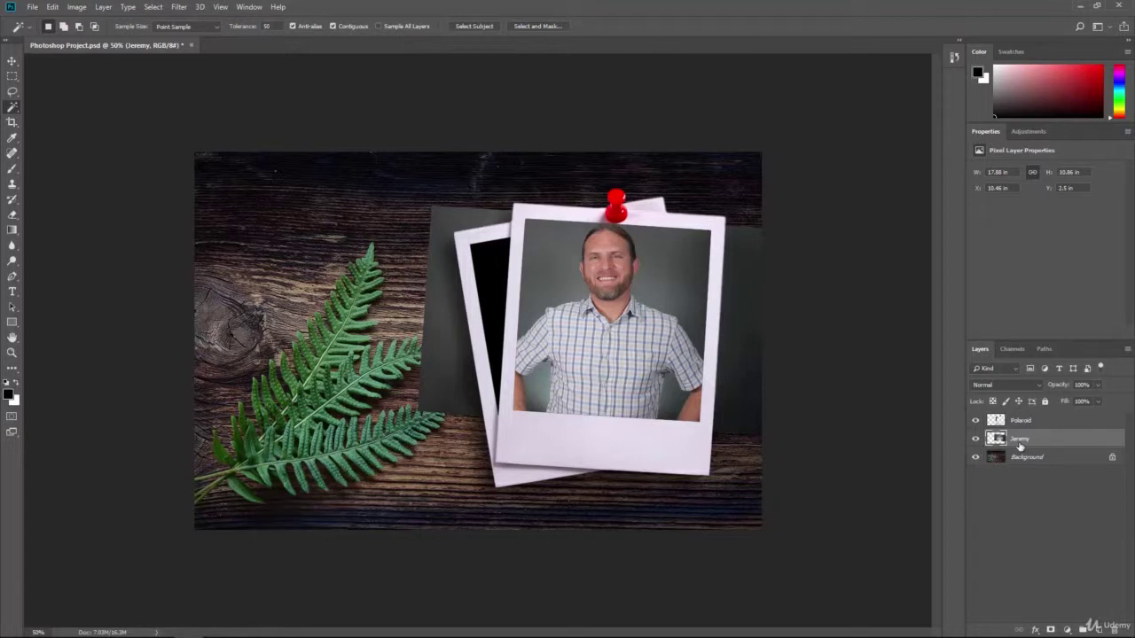
# Step: With the Polaroid and Background layers hidden, outline the portrait photo's left strip using the Polygonal Lasso and delete it
pyautogui.click(12, 90)
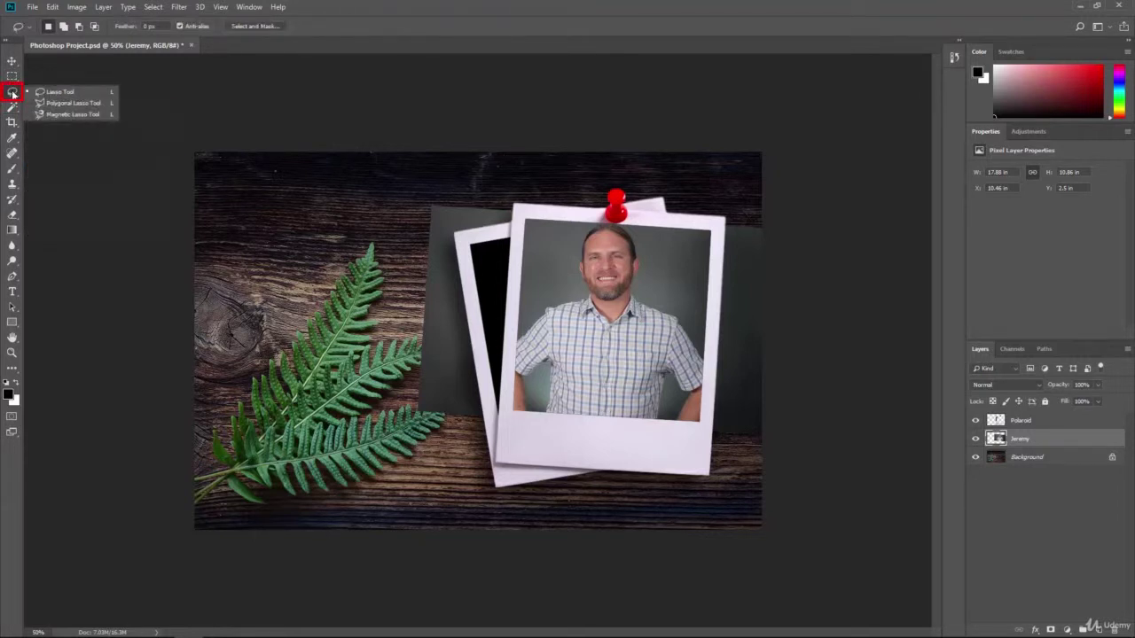
pyautogui.click(89, 107)
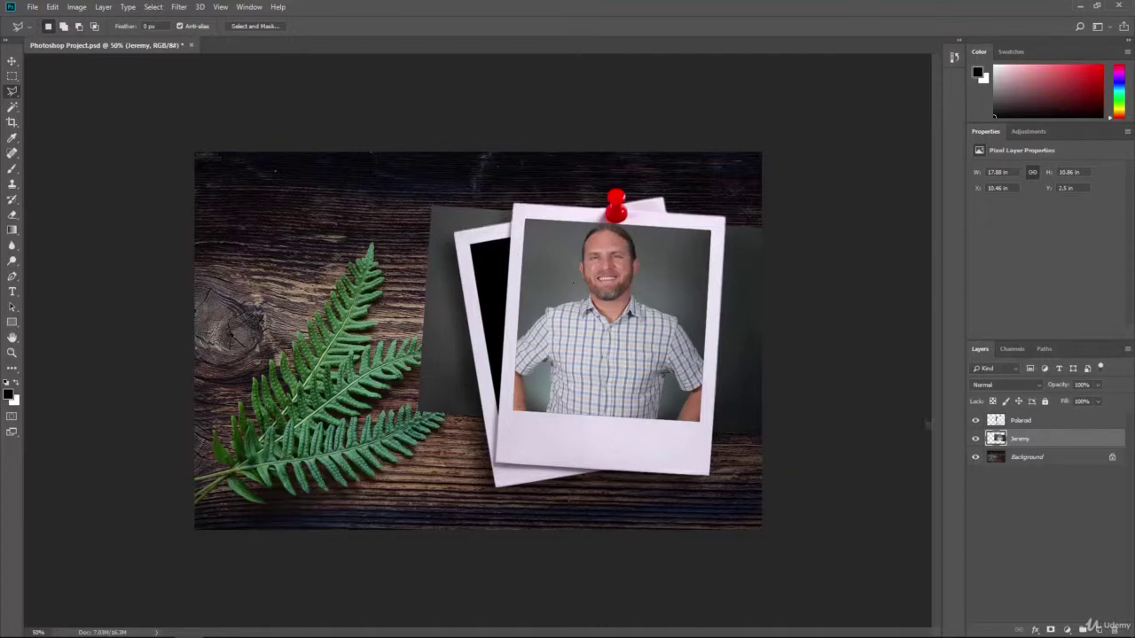
pyautogui.click(976, 420)
pyautogui.click(976, 457)
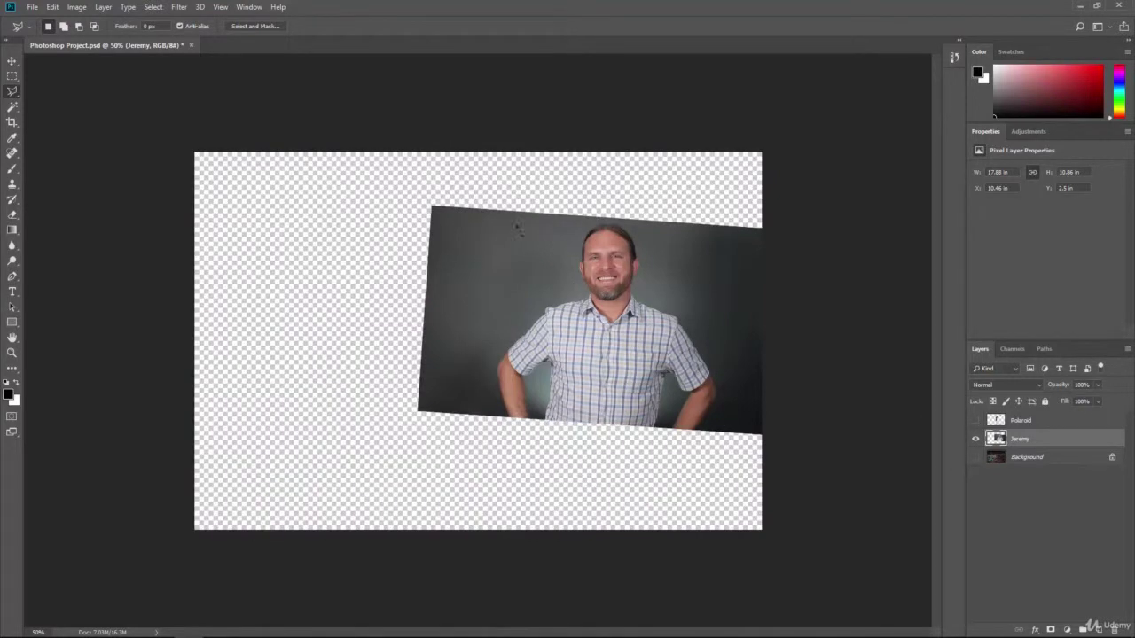
pyautogui.click(499, 197)
pyautogui.click(480, 423)
pyautogui.click(371, 387)
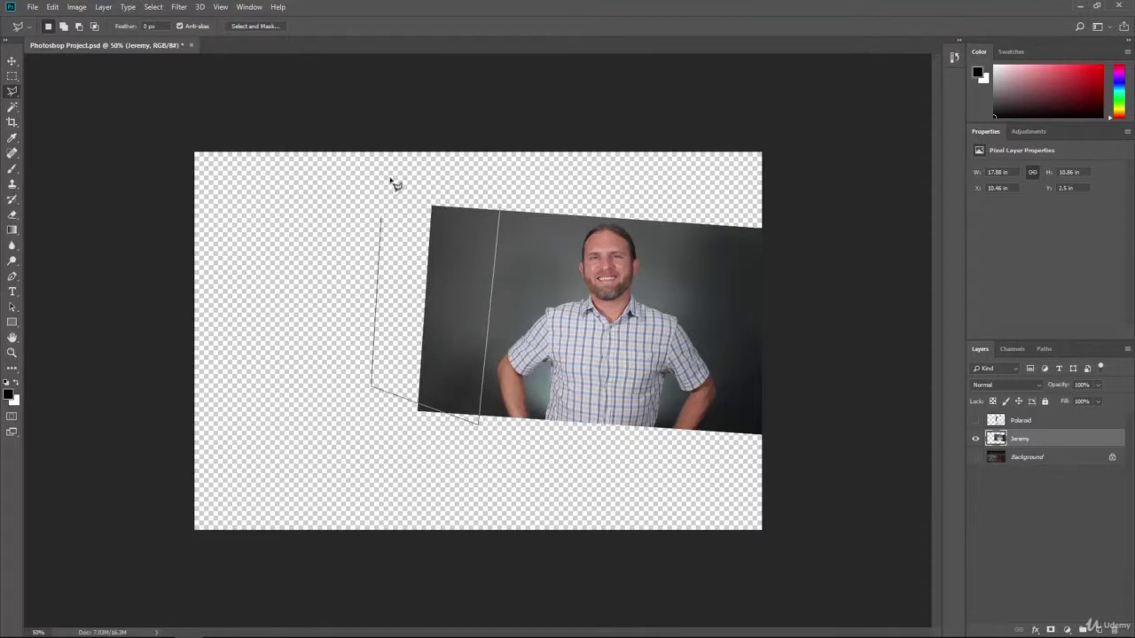
pyautogui.click(417, 184)
pyautogui.click(500, 195)
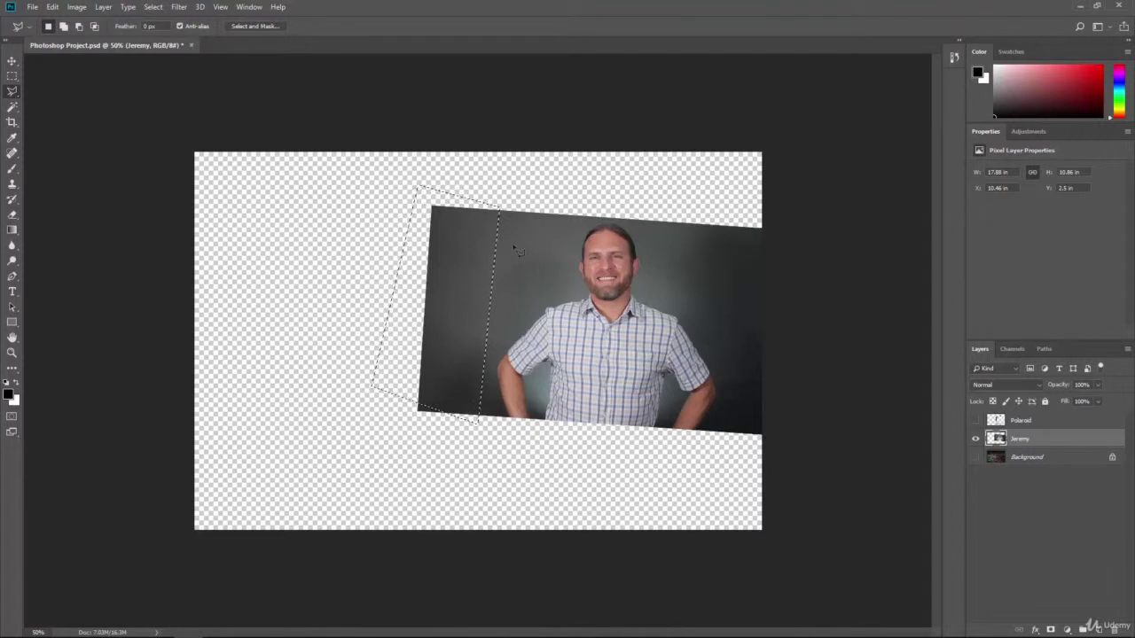
pyautogui.press('Delete')
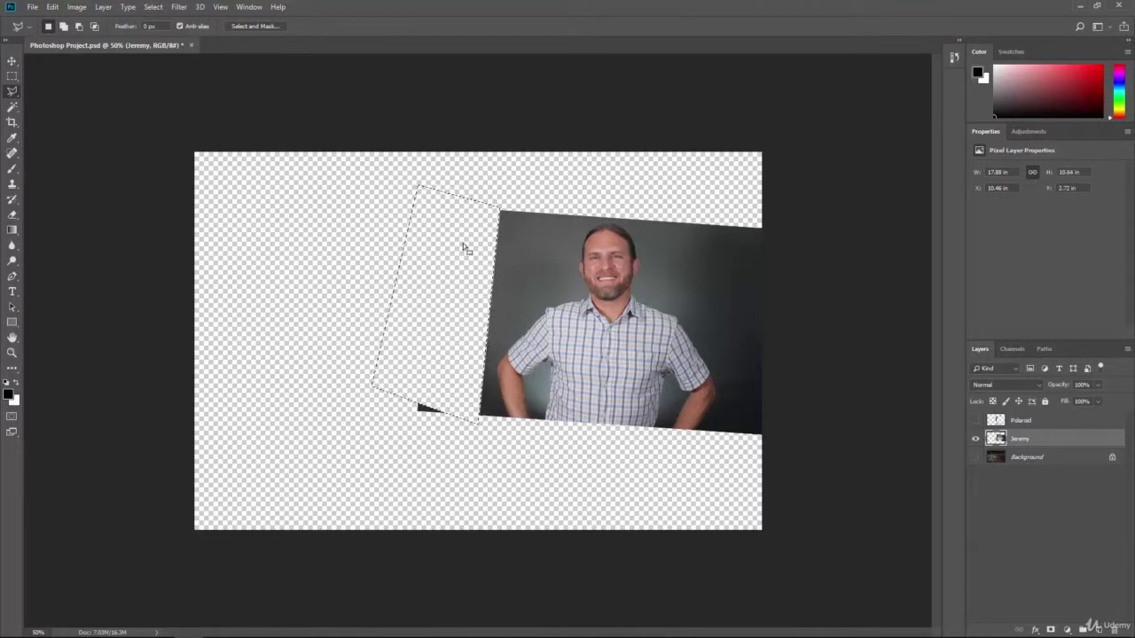
# Step: Undo the last deletion on the portrait, clear the selection, and show the Polaroid and Background layers again
pyautogui.hotkey('ctrl', 'z')
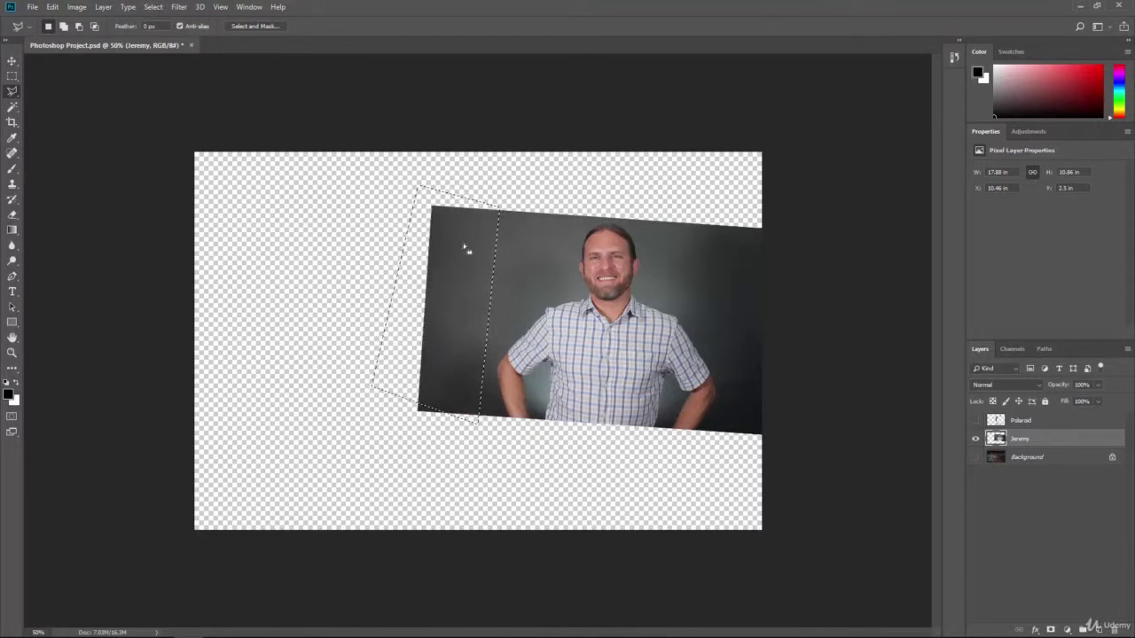
pyautogui.hotkey('ctrl', 'd')
pyautogui.click(975, 420)
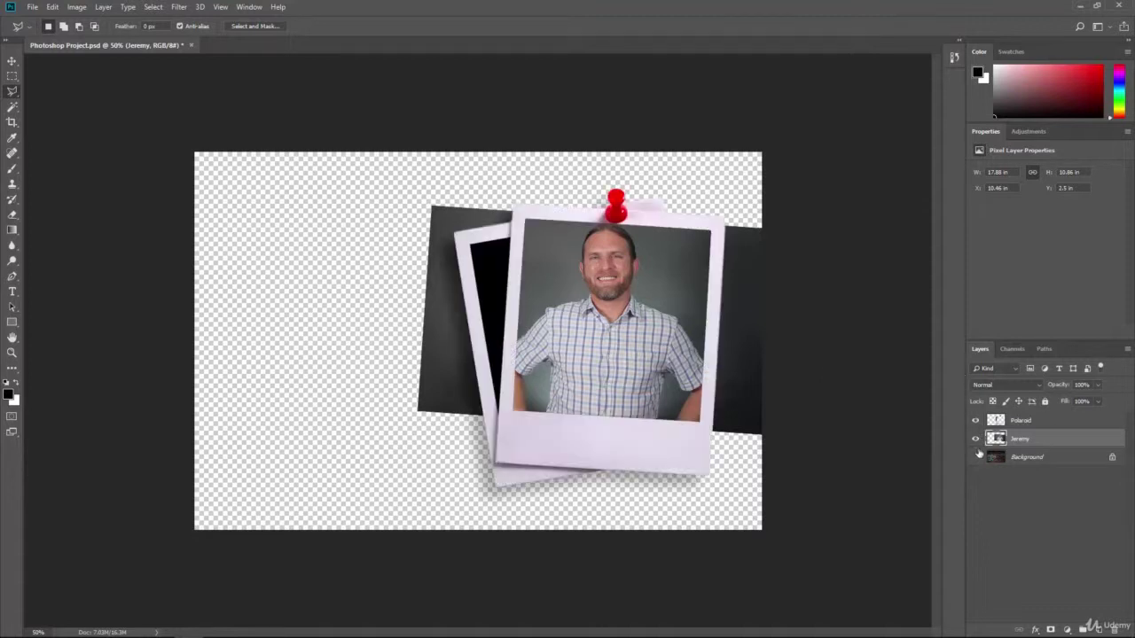
pyautogui.click(975, 457)
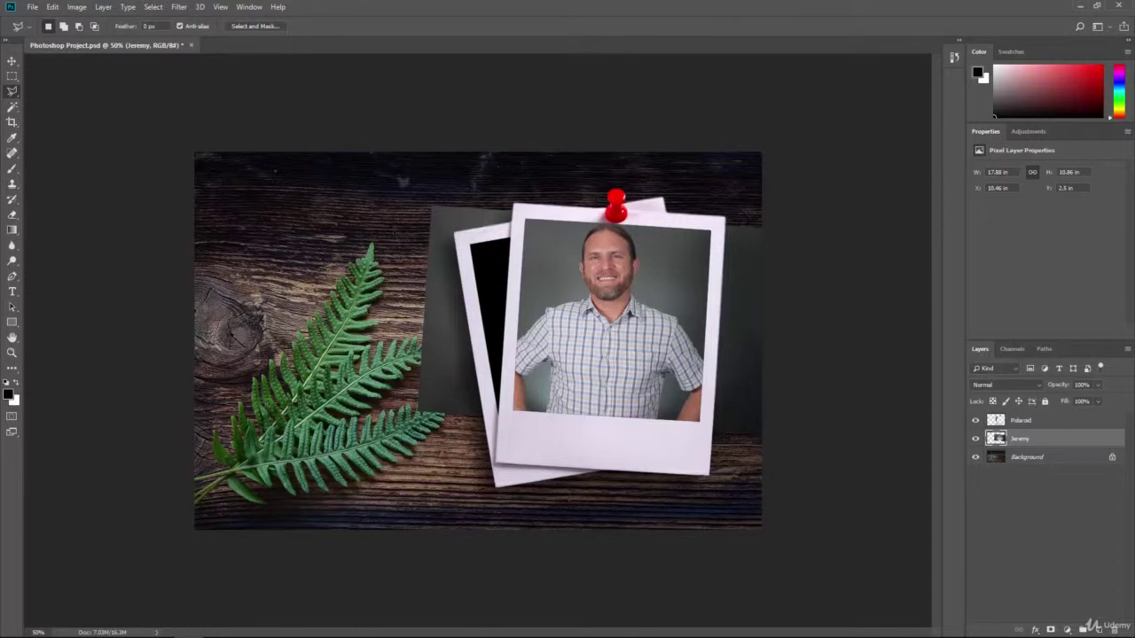
# Step: Outline the portrait's excess left of the front Polaroid along the frame border with the Polygonal Lasso and delete it
pyautogui.click(524, 211)
pyautogui.click(503, 446)
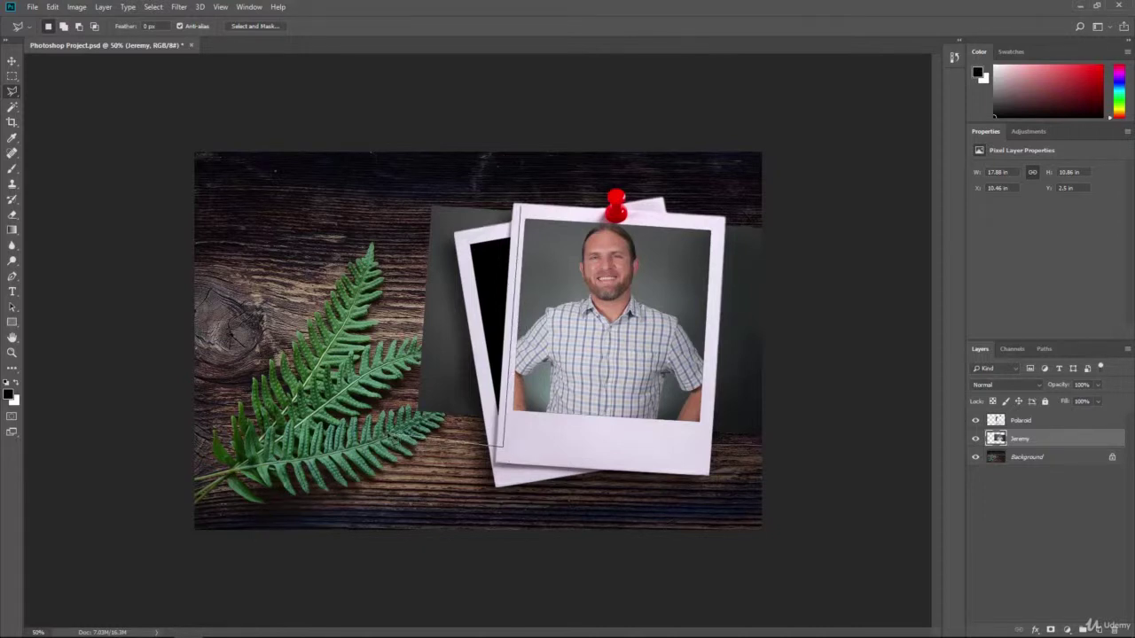
pyautogui.click(388, 436)
pyautogui.click(417, 190)
pyautogui.press('Delete')
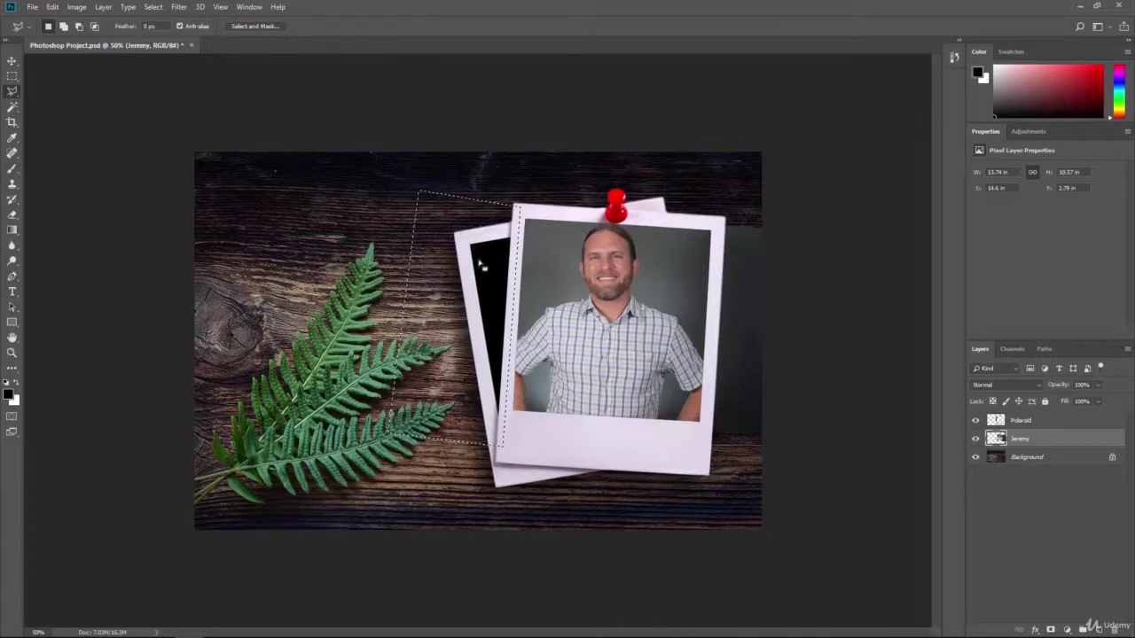
# Step: Toggle the visibility of the Polaroid and Background layers to check the portrait's trimmed left edge behind the frame
pyautogui.click(975, 420)
pyautogui.click(975, 457)
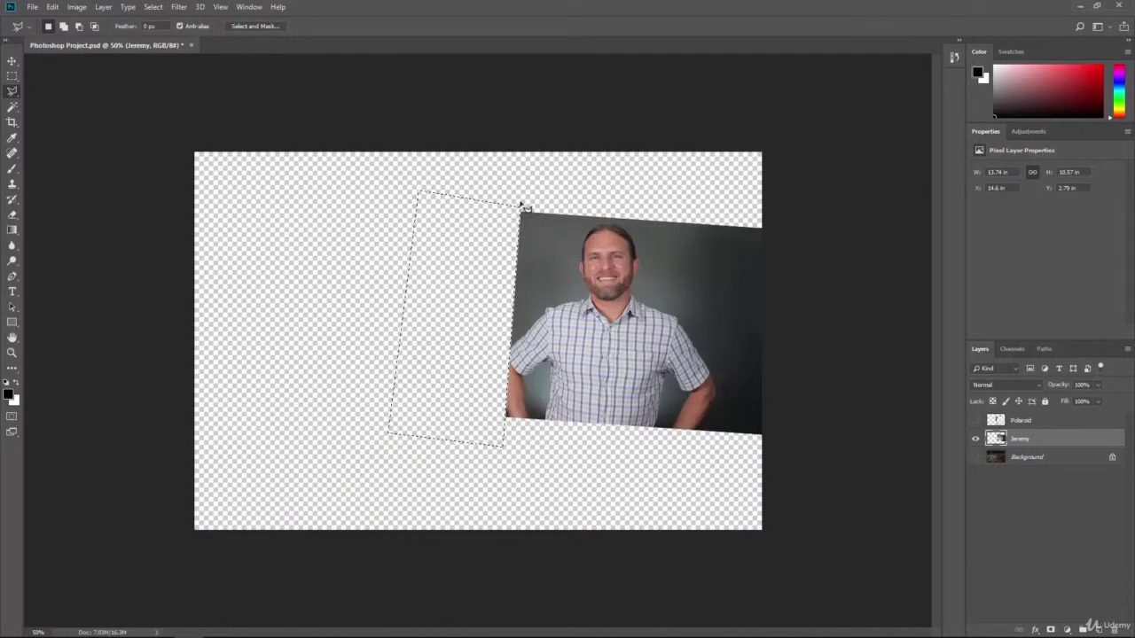
pyautogui.click(976, 421)
pyautogui.click(975, 421)
pyautogui.click(975, 421)
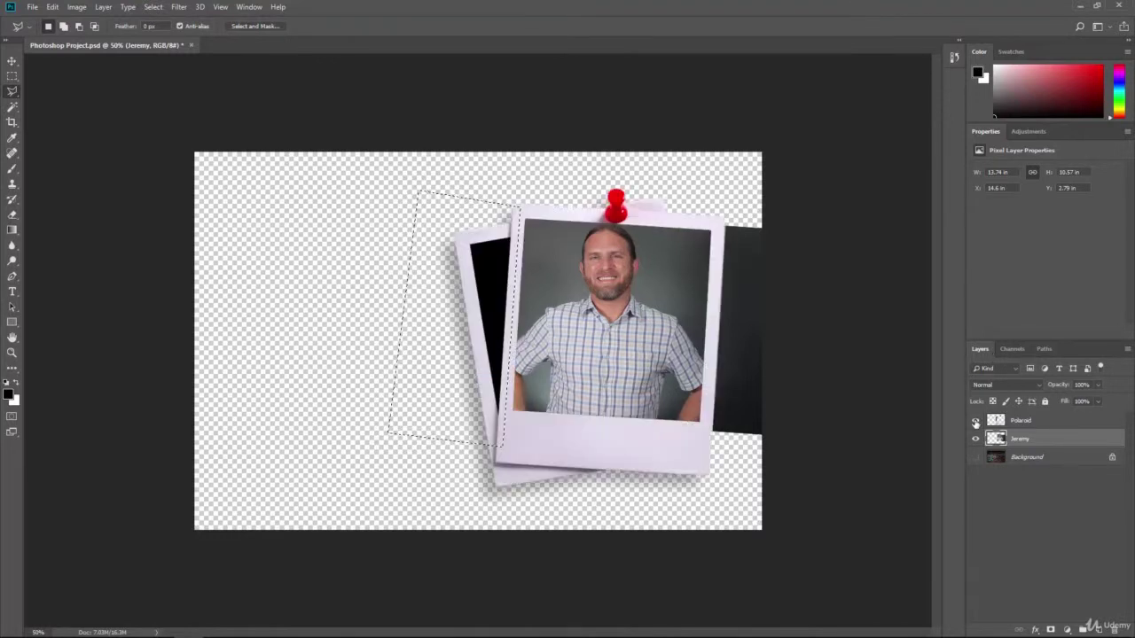
pyautogui.click(975, 421)
pyautogui.click(976, 421)
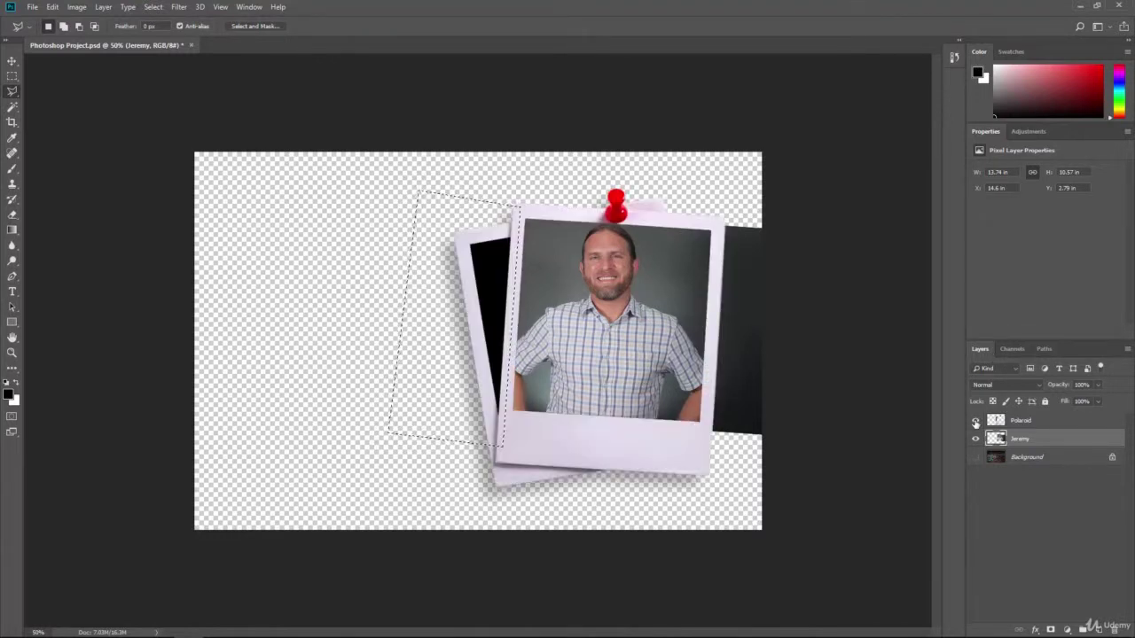
pyautogui.click(976, 458)
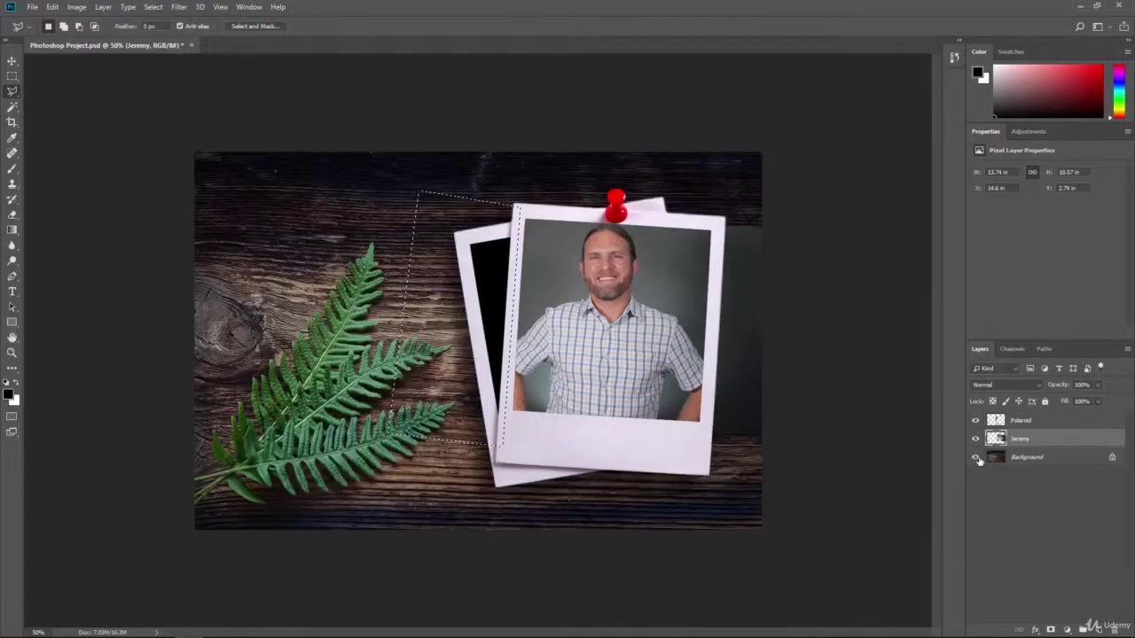
# Step: With the Background hidden, outline the portrait's excess right of the front Polaroid using the Polygonal Lasso and delete it
pyautogui.click(976, 457)
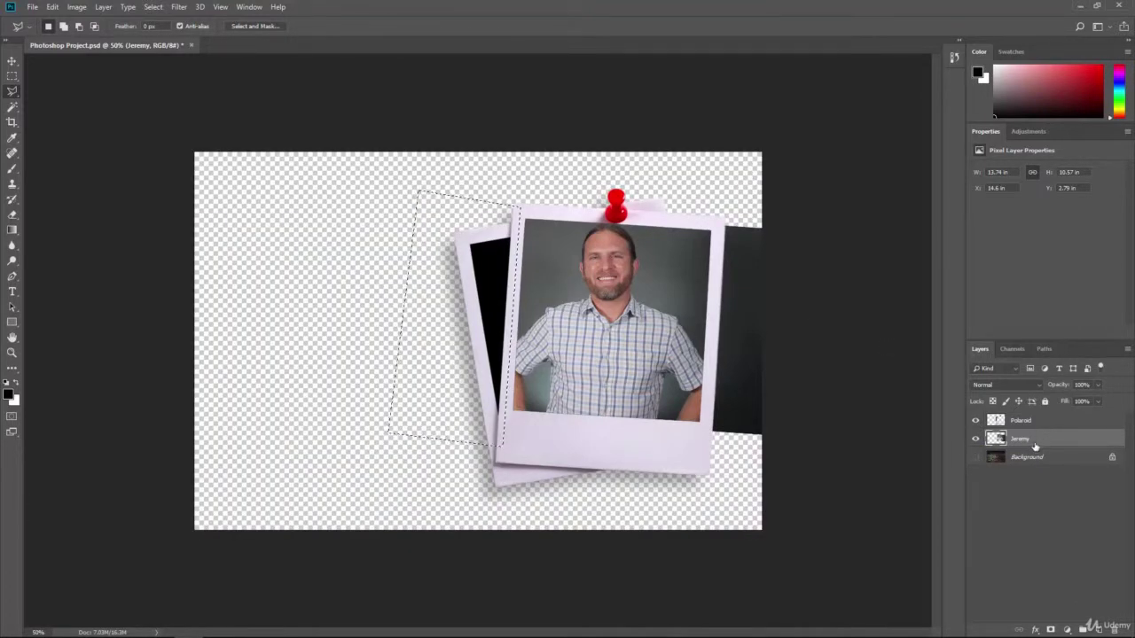
pyautogui.click(719, 210)
pyautogui.click(705, 448)
pyautogui.click(784, 454)
pyautogui.click(786, 215)
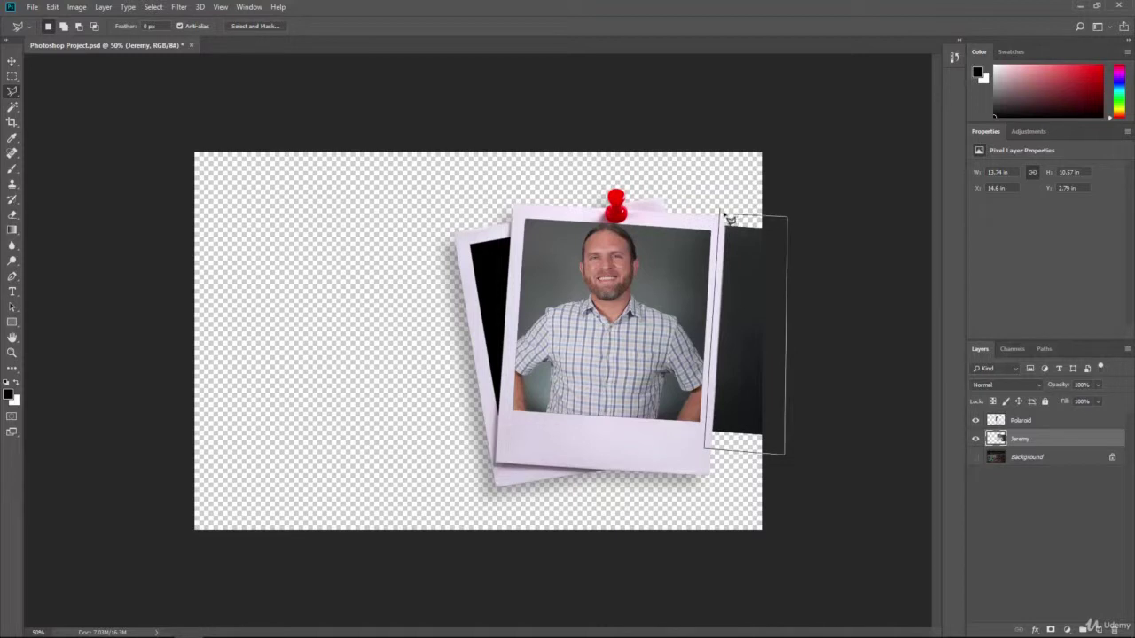
pyautogui.click(723, 210)
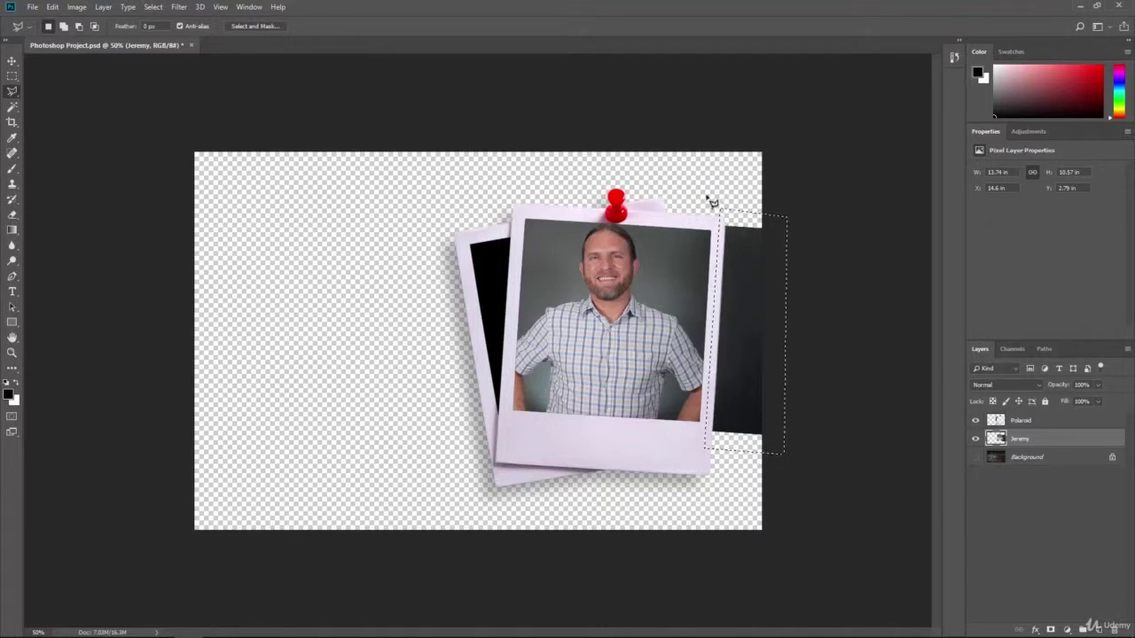
pyautogui.press('Delete')
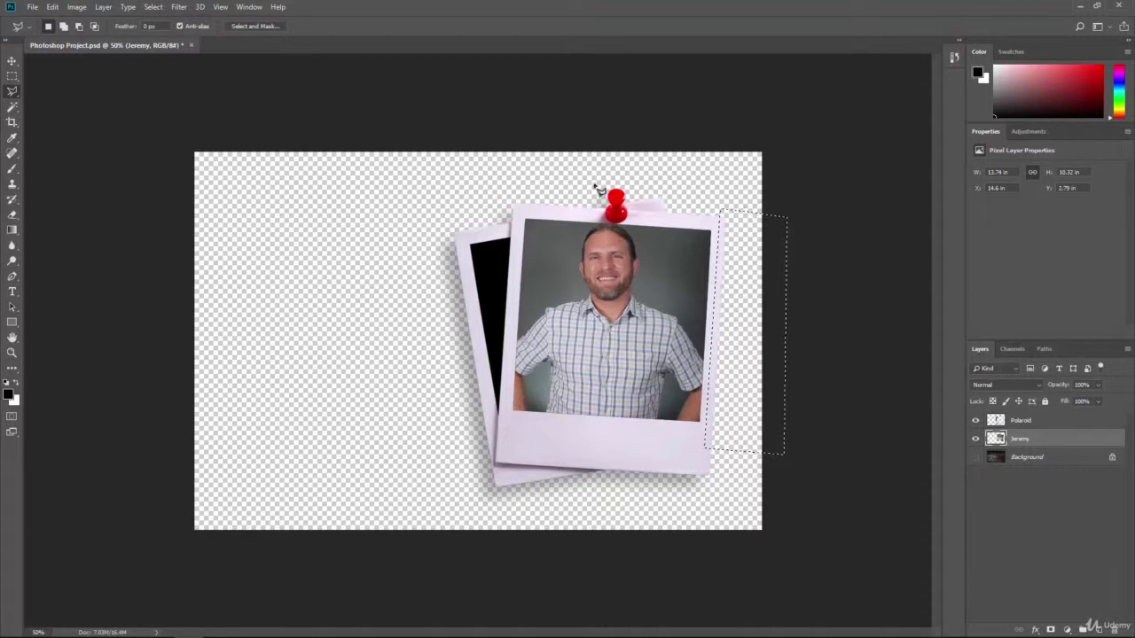
# Step: Clear the selection and make the Background layer visible again
pyautogui.click(152, 8)
pyautogui.click(160, 32)
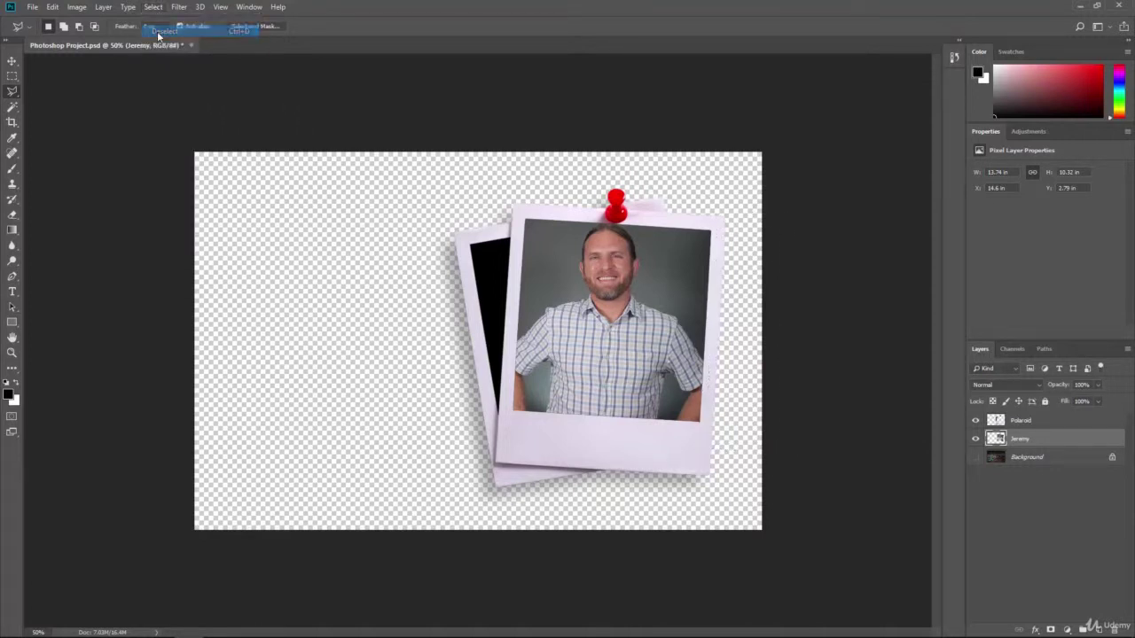
pyautogui.click(976, 458)
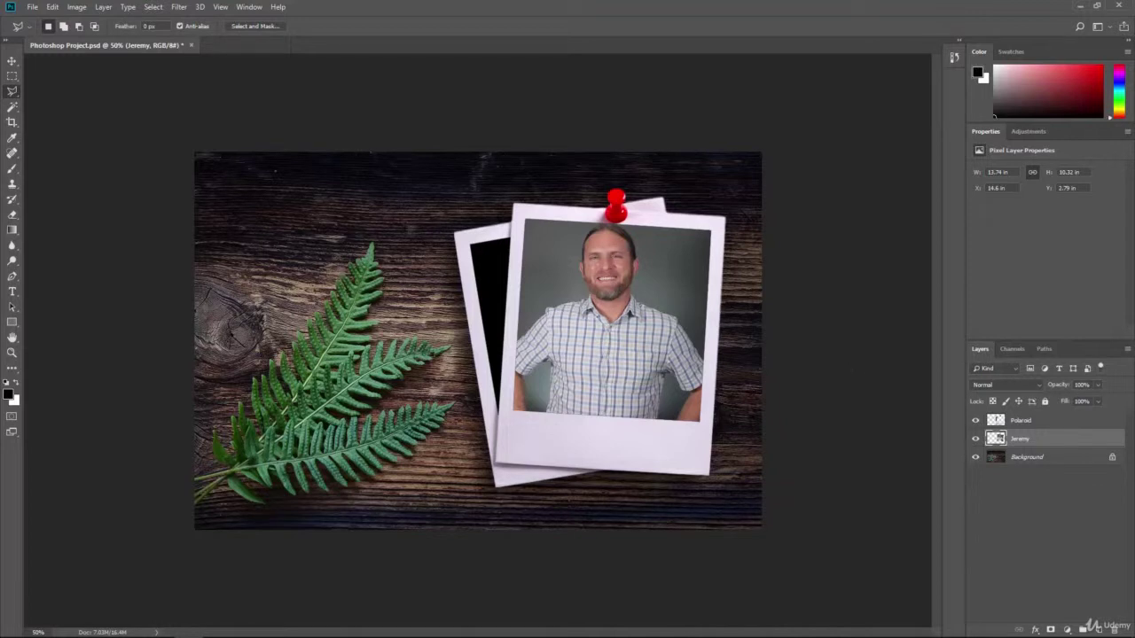
# Step: Move the portrait slightly down inside the Polaroid opening, to a Y position of about 3.04 in, and save the project
pyautogui.click(11, 60)
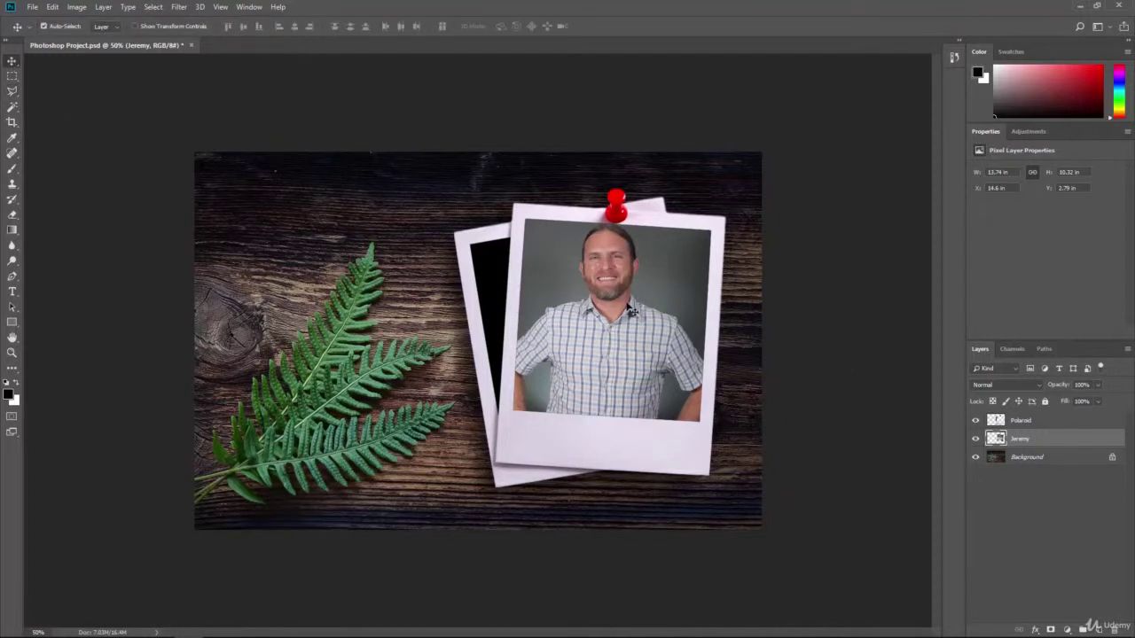
pyautogui.moveTo(630, 307); pyautogui.dragTo(626, 309)
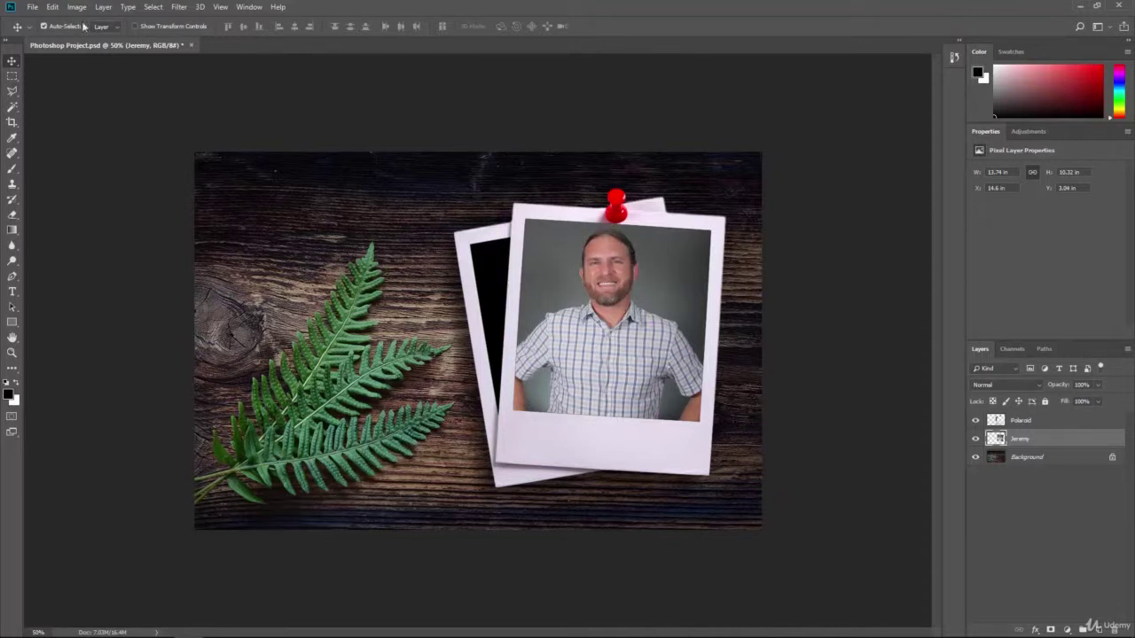
pyautogui.click(32, 6)
pyautogui.click(57, 129)
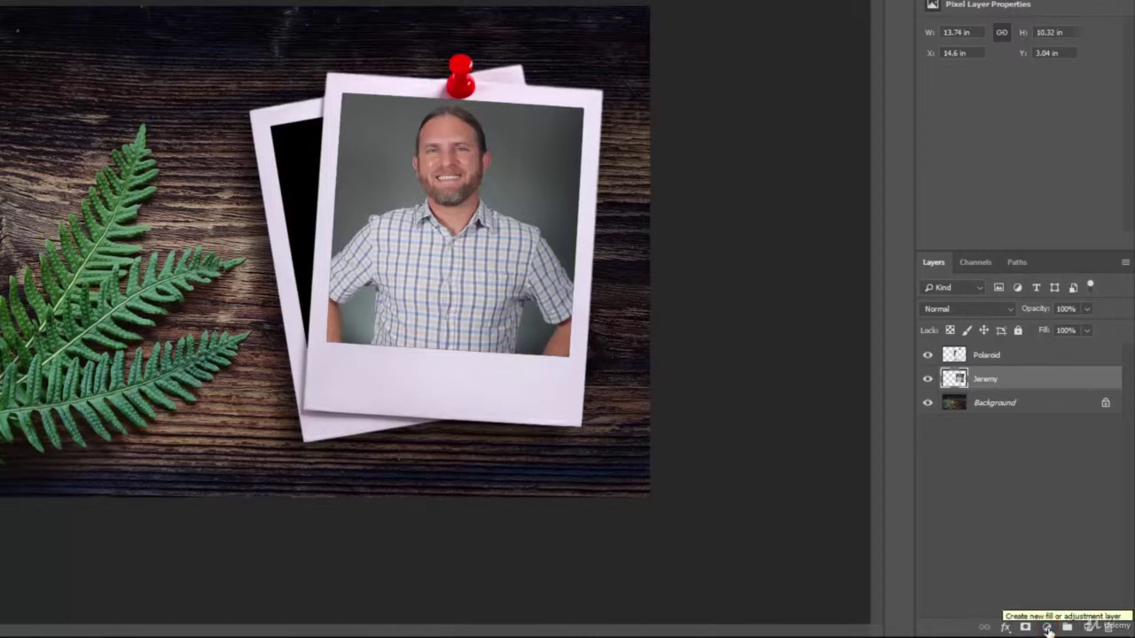
# Step: Add a Photo Filter adjustment layer above the portrait layer and raise its Warming Filter (85) density to 68%
pyautogui.click(1048, 628)
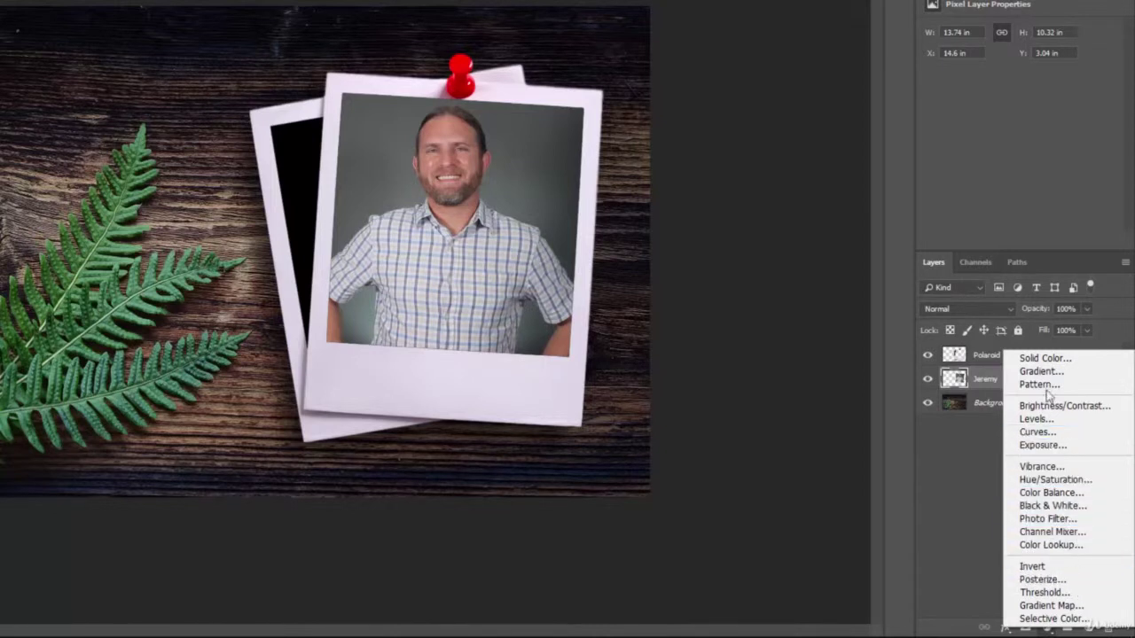
pyautogui.click(1070, 519)
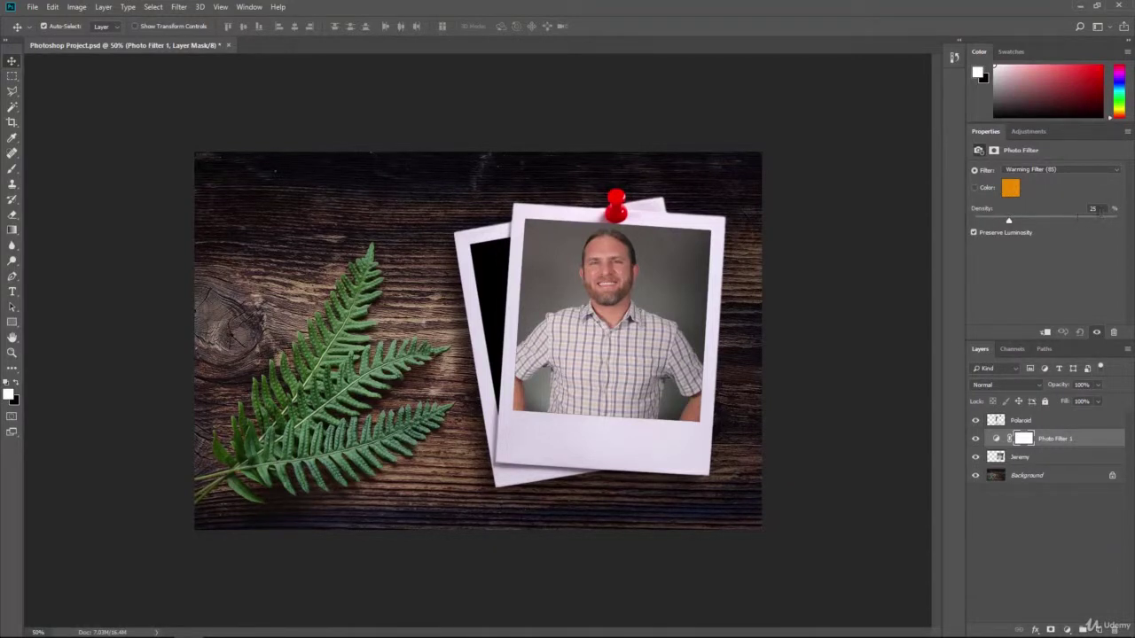
pyautogui.moveTo(1011, 223); pyautogui.dragTo(1076, 226)
# Step: Try Cooling Filter (82) on the Photo Filter layer, switch to Cooling Filter (LBB), and set its density to 100%
pyautogui.click(1030, 170)
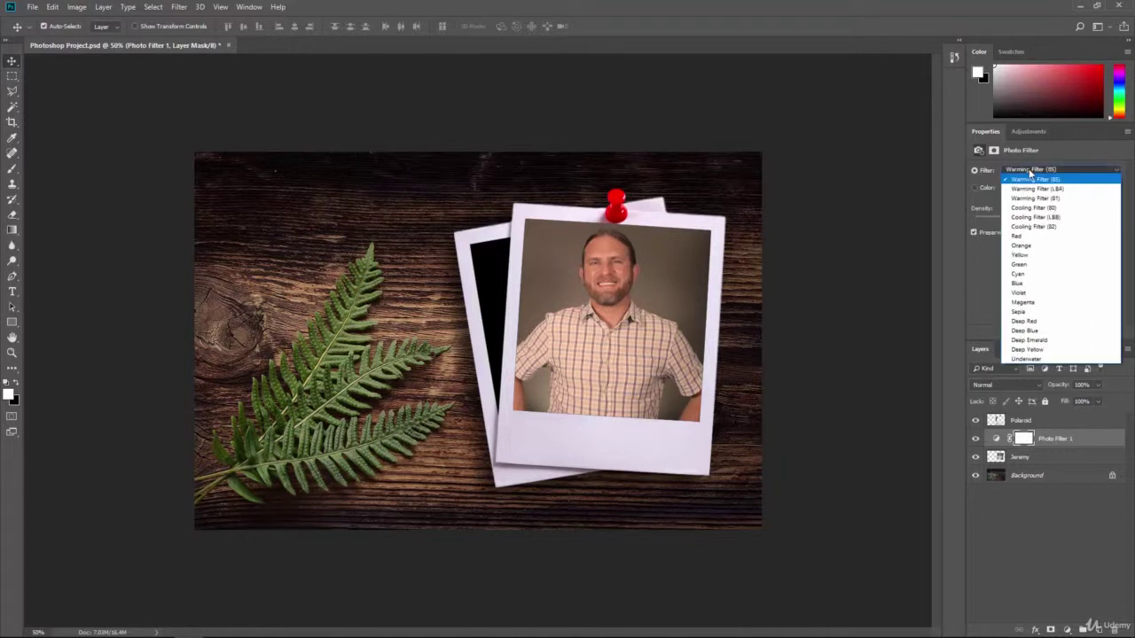
pyautogui.click(1033, 226)
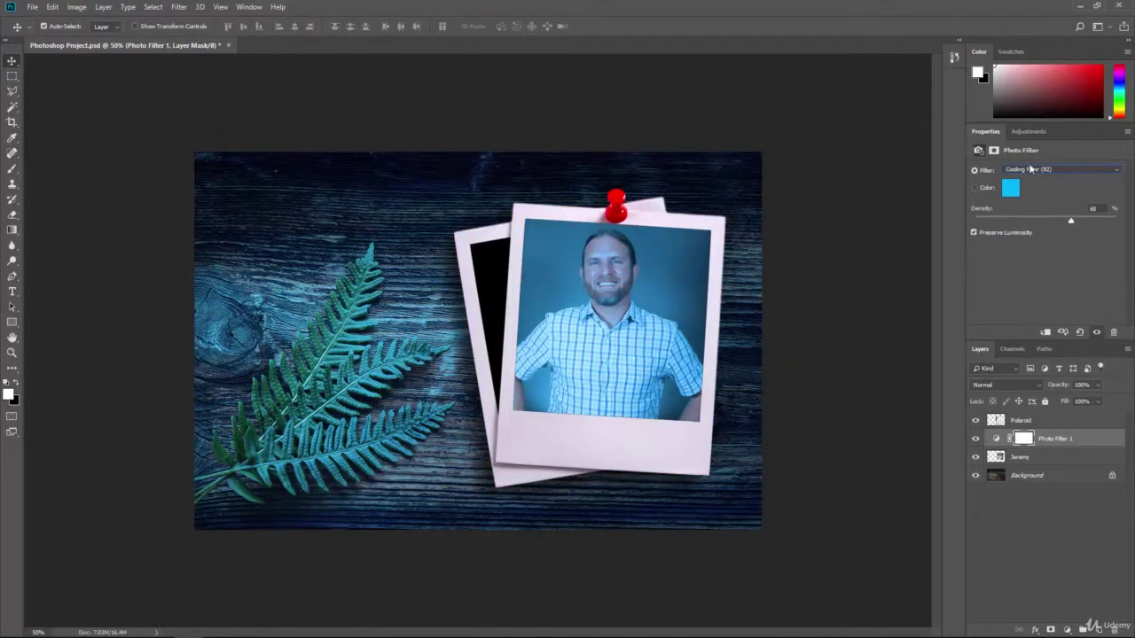
pyautogui.click(1031, 169)
pyautogui.click(1030, 221)
pyautogui.moveTo(1072, 222); pyautogui.dragTo(1039, 223)
pyautogui.moveTo(1020, 221); pyautogui.dragTo(1037, 225)
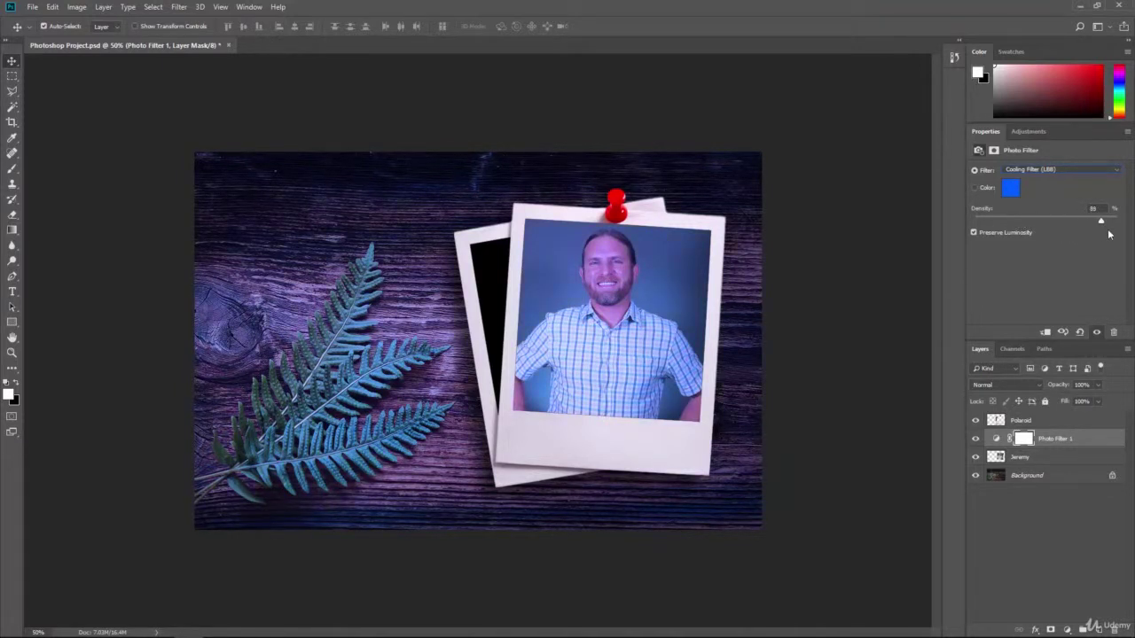
pyautogui.moveTo(1108, 234); pyautogui.dragTo(1129, 229)
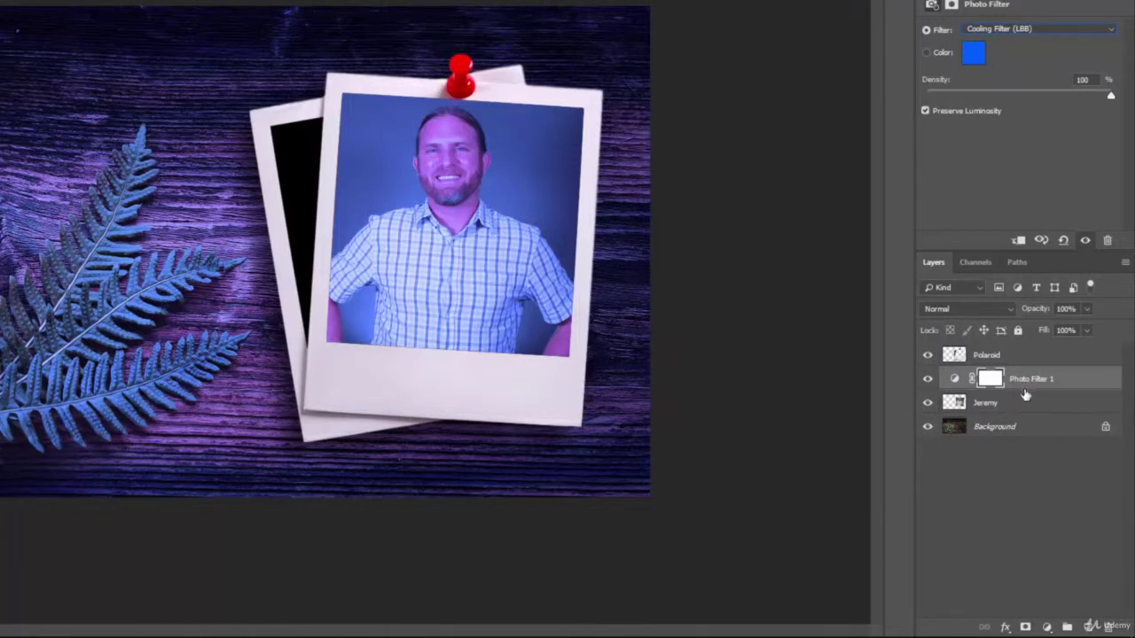
# Step: Clip the Photo Filter adjustment layer to the portrait layer below it
pyautogui.moveTo(1025, 394); pyautogui.dragTo(1021, 381)
pyautogui.moveTo(1022, 381); pyautogui.dragTo(1069, 387)
pyautogui.moveTo(1070, 387); pyautogui.dragTo(1070, 399)
pyautogui.moveTo(1069, 390); pyautogui.dragTo(1068, 383)
pyautogui.keyDown('alt'); pyautogui.click(1068, 383); pyautogui.keyUp('alt')
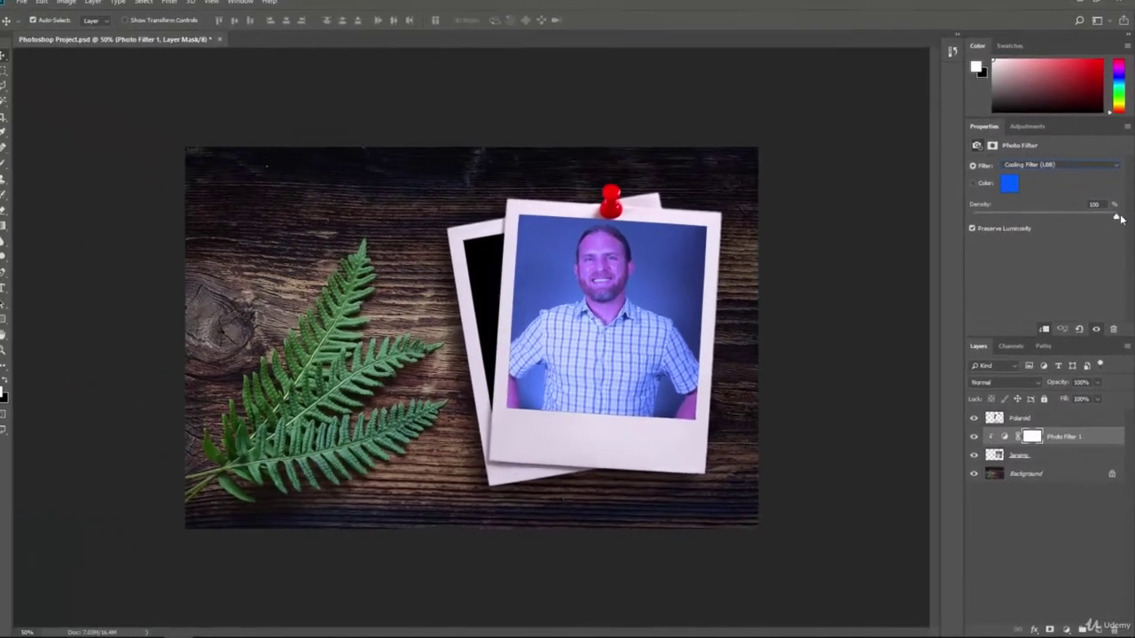
# Step: Lower the clipped Photo Filter's density to 52%, and change its preset to Sepia at 47% density
pyautogui.moveTo(1113, 153)
pyautogui.mouseDown()
pyautogui.moveTo(1026, 162)
pyautogui.moveTo(1105, 158)
pyautogui.mouseUp()
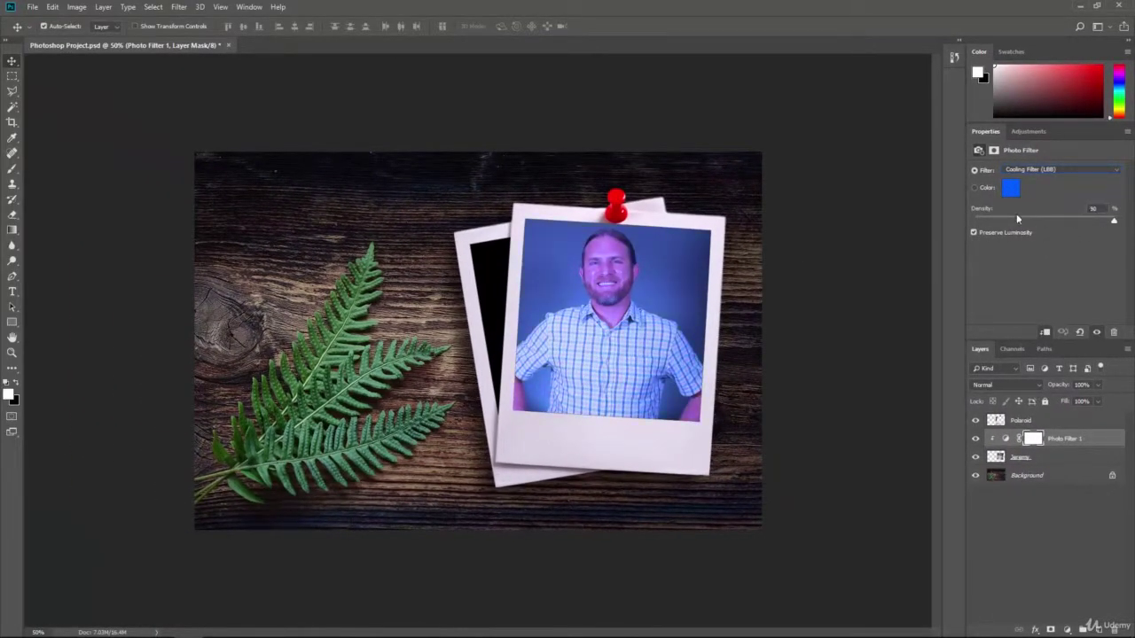
pyautogui.moveTo(1016, 217); pyautogui.dragTo(984, 218)
pyautogui.moveTo(1054, 220)
pyautogui.mouseDown()
pyautogui.moveTo(980, 220)
pyautogui.moveTo(1047, 216)
pyautogui.mouseUp()
pyautogui.click(1055, 169)
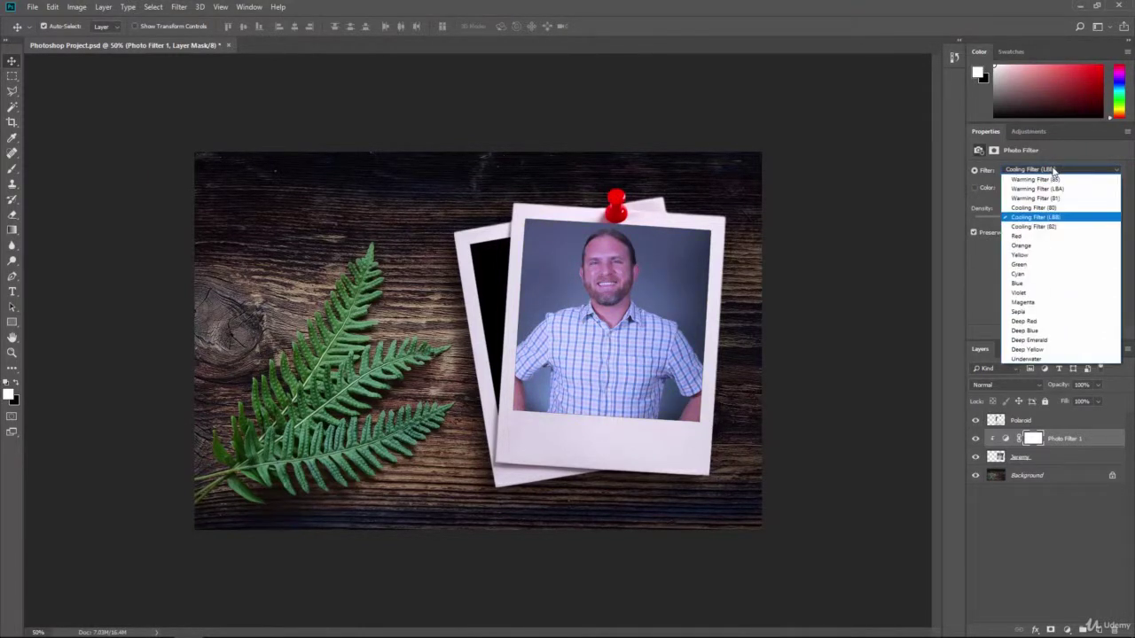
pyautogui.click(1027, 311)
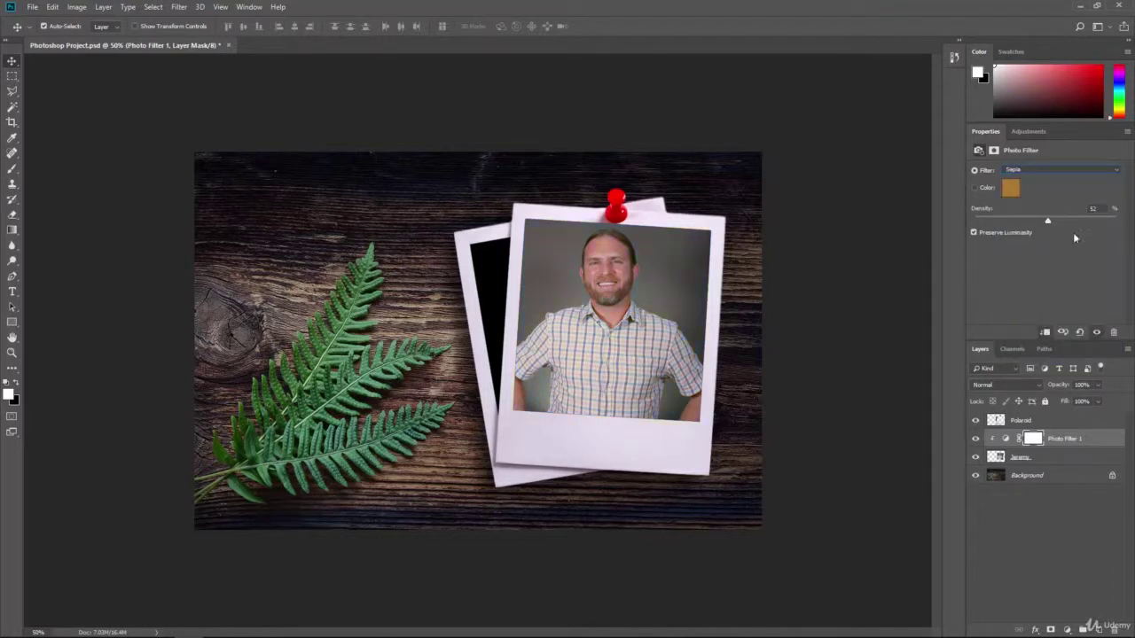
pyautogui.moveTo(1051, 223)
pyautogui.mouseDown()
pyautogui.moveTo(1111, 220)
pyautogui.moveTo(1040, 220)
pyautogui.mouseUp()
# Step: Give the Photo Filter the custom color #a9916f and raise its density to 100%
pyautogui.click(1003, 190)
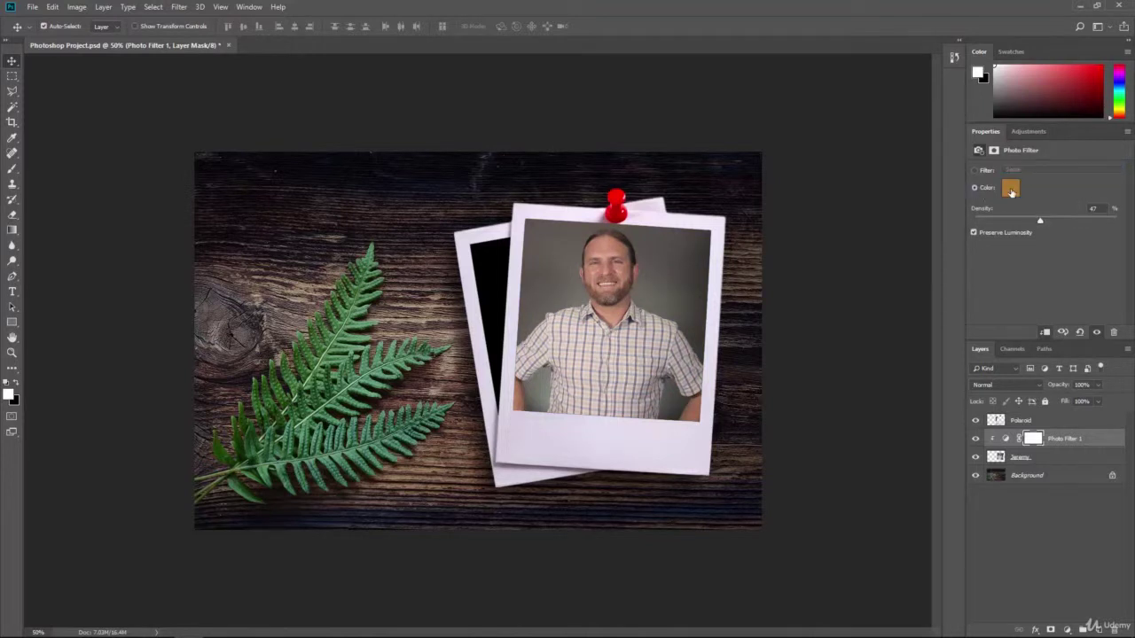
pyautogui.click(1009, 188)
pyautogui.moveTo(581, 131); pyautogui.dragTo(289, 106)
pyautogui.click(189, 175)
pyautogui.moveTo(189, 175); pyautogui.dragTo(170, 174)
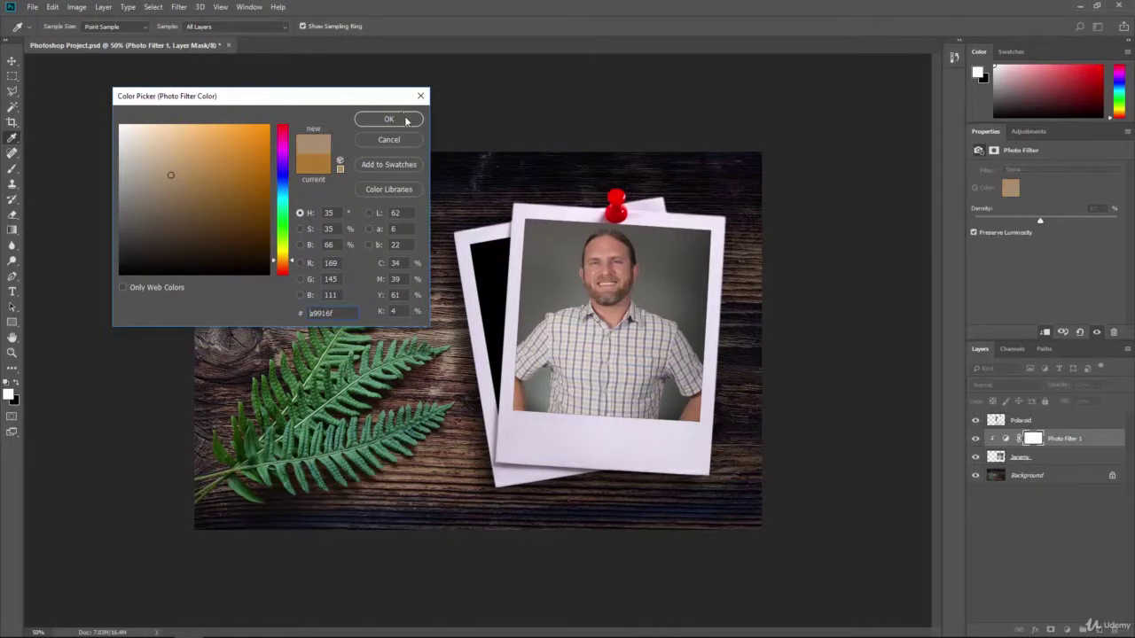
pyautogui.click(404, 116)
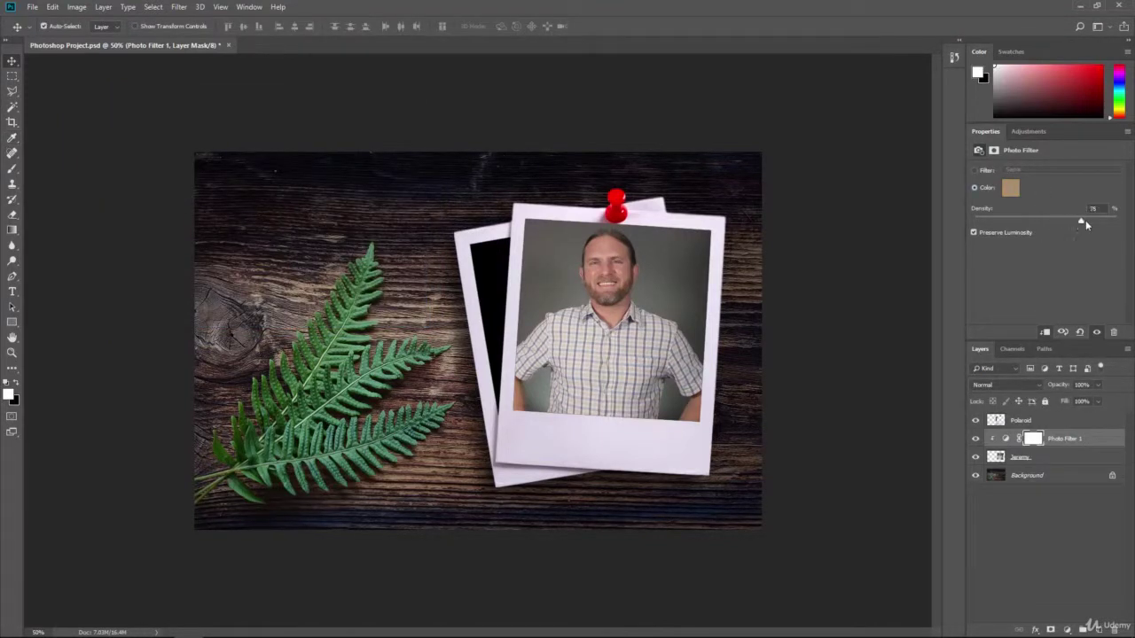
pyautogui.moveTo(1085, 224); pyautogui.dragTo(1121, 222)
# Step: Delete the Photo Filter adjustment layer and add a Brightness/Contrast adjustment layer above the portrait layer
pyautogui.moveTo(1094, 442); pyautogui.dragTo(1109, 624)
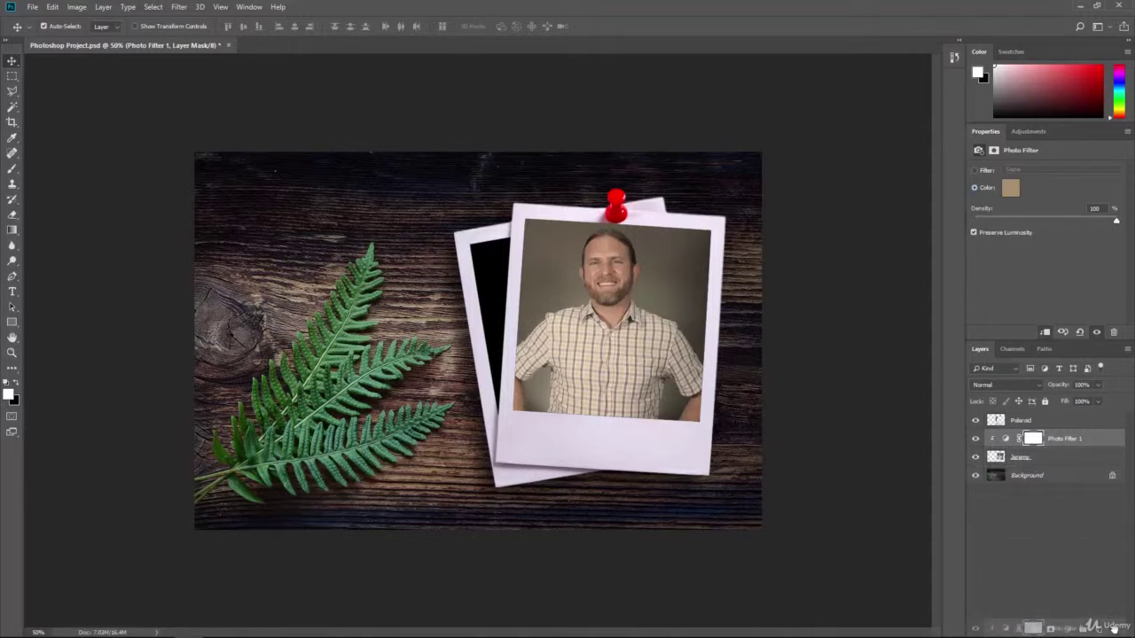
pyautogui.moveTo(1114, 626); pyautogui.dragTo(1114, 626)
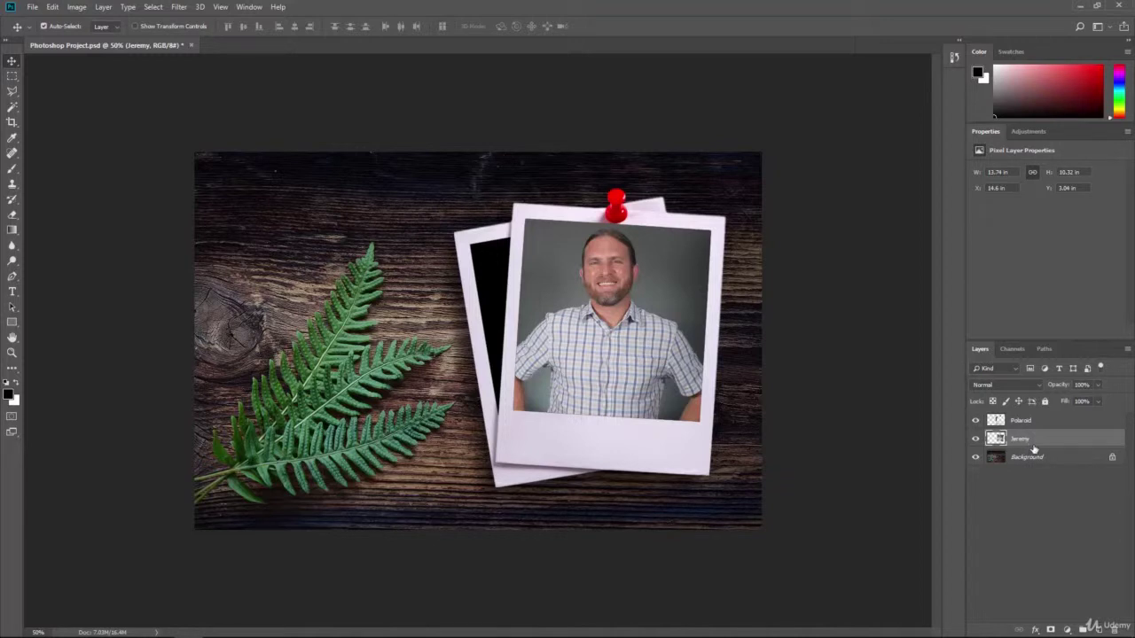
pyautogui.click(1065, 627)
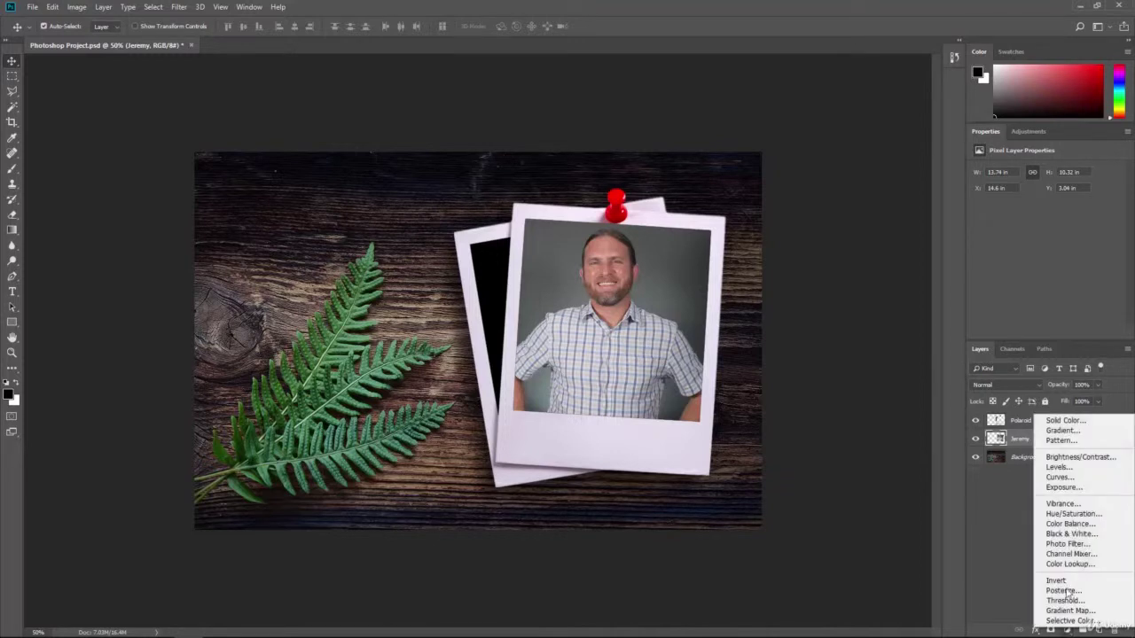
pyautogui.click(1070, 458)
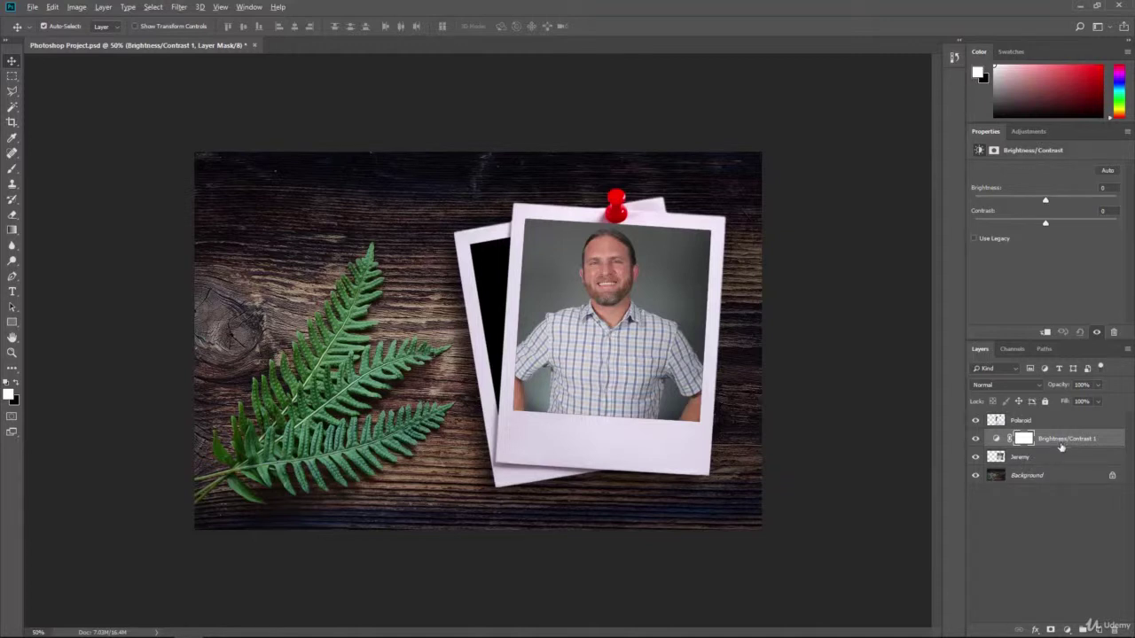
# Step: Clip the Brightness/Contrast adjustment layer to the portrait layer, setting brightness to -19 and contrast to 19
pyautogui.hotkey('ctrl', 'alt', 'g')
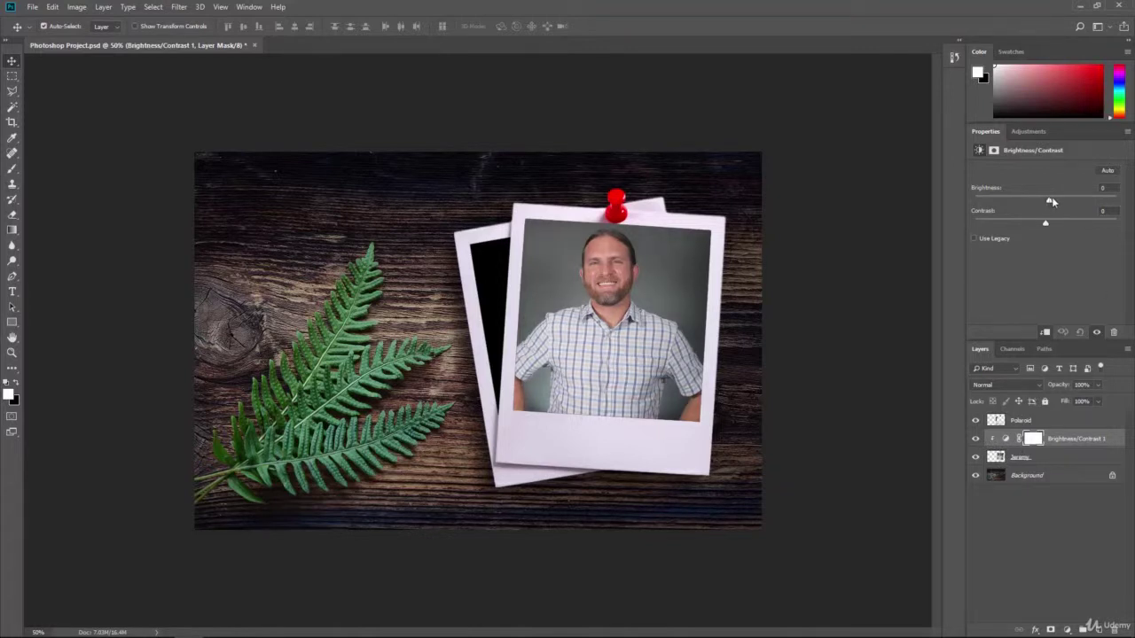
pyautogui.moveTo(1052, 198)
pyautogui.mouseDown()
pyautogui.moveTo(1064, 199)
pyautogui.moveTo(1033, 200)
pyautogui.moveTo(1057, 222)
pyautogui.moveTo(1024, 220)
pyautogui.moveTo(1055, 202)
pyautogui.moveTo(1037, 202)
pyautogui.moveTo(1058, 226)
pyautogui.moveTo(1030, 200)
pyautogui.mouseUp()
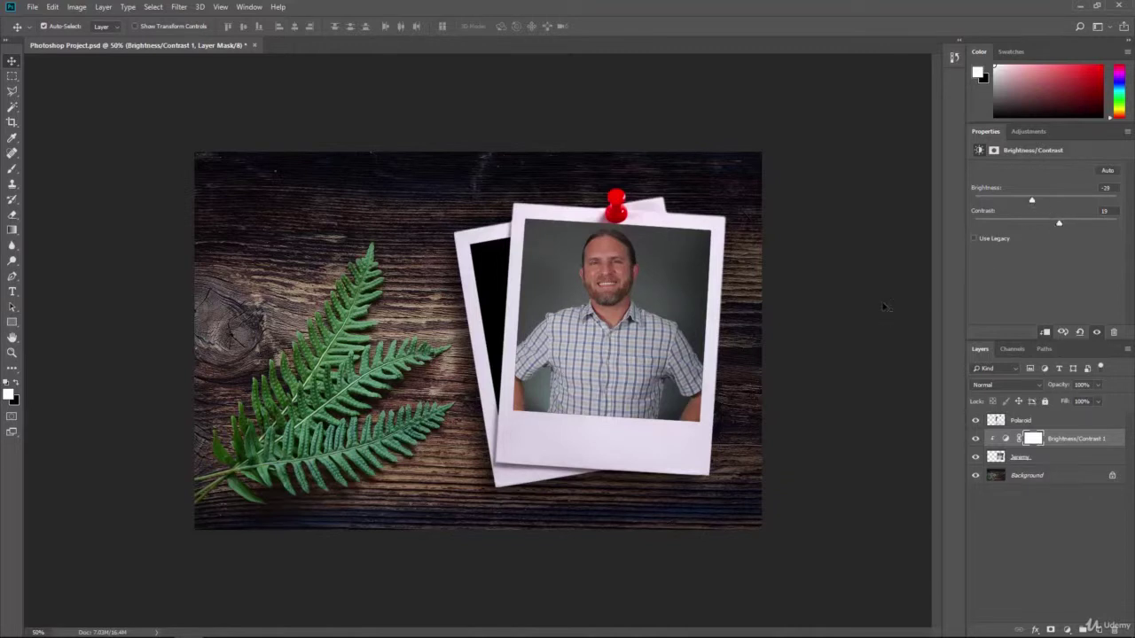
pyautogui.moveTo(1032, 205); pyautogui.dragTo(1036, 203)
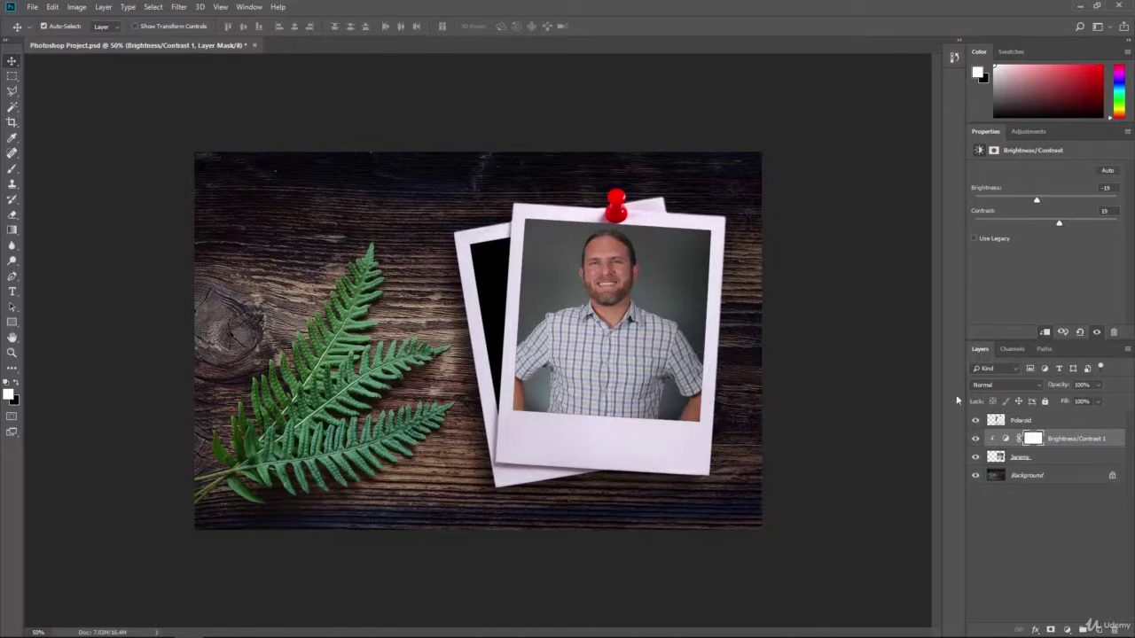
# Step: Add centre-aligned 200 pt black text with the man's first name above the Polaroid layer, placing it on the frame's lower white border
pyautogui.click(1035, 425)
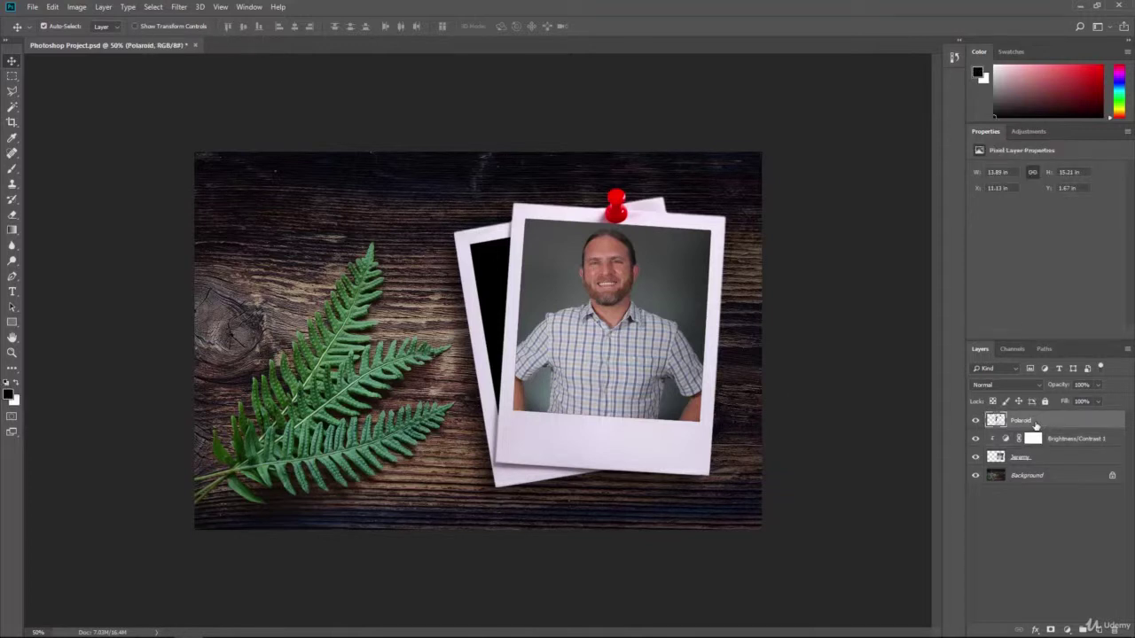
pyautogui.click(13, 293)
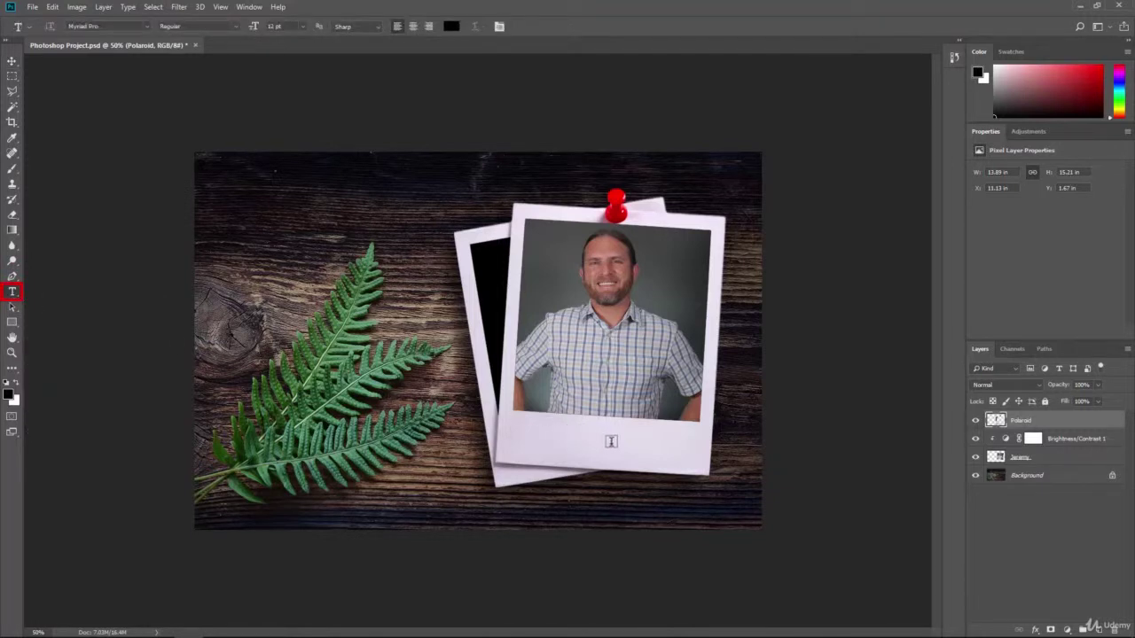
pyautogui.click(601, 443)
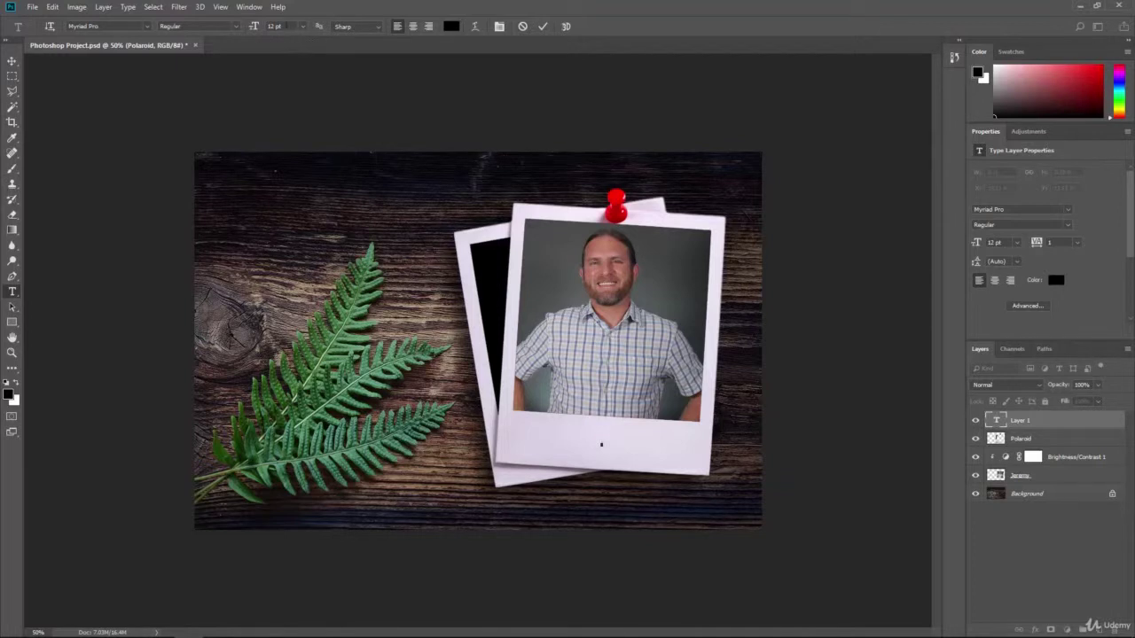
pyautogui.click(288, 26)
pyautogui.write('200')
pyautogui.click(452, 26)
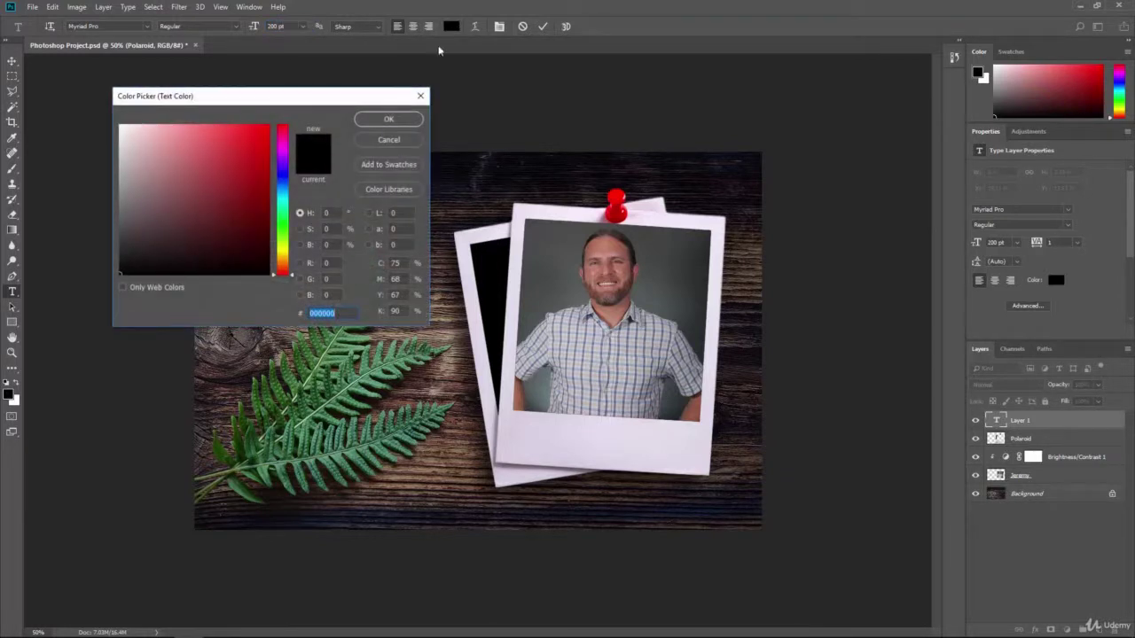
pyautogui.click(381, 140)
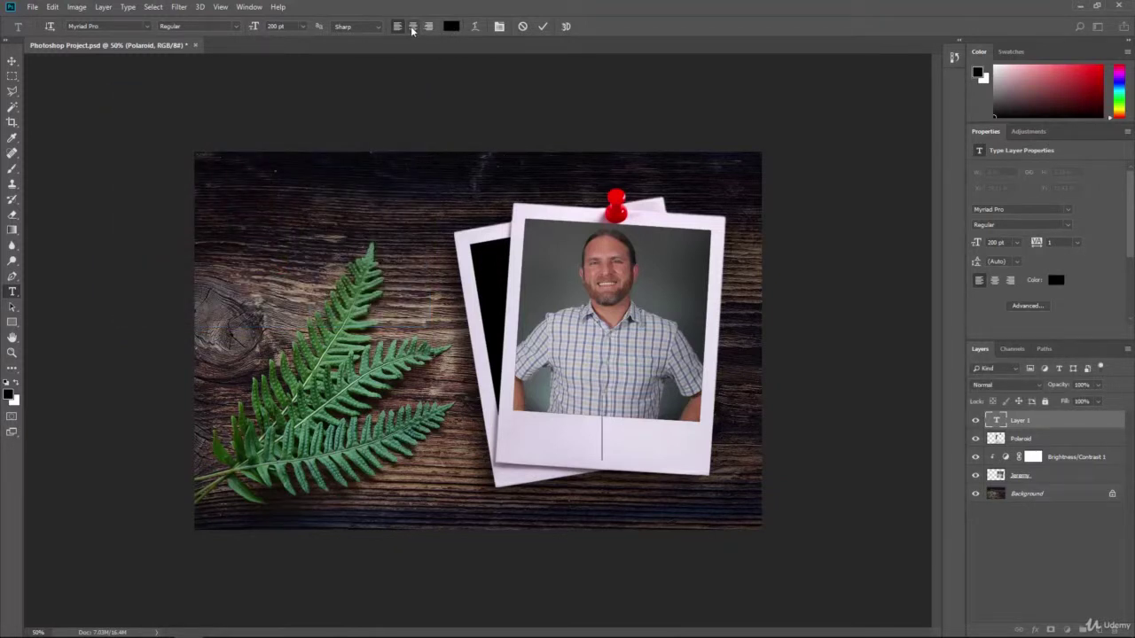
pyautogui.click(412, 27)
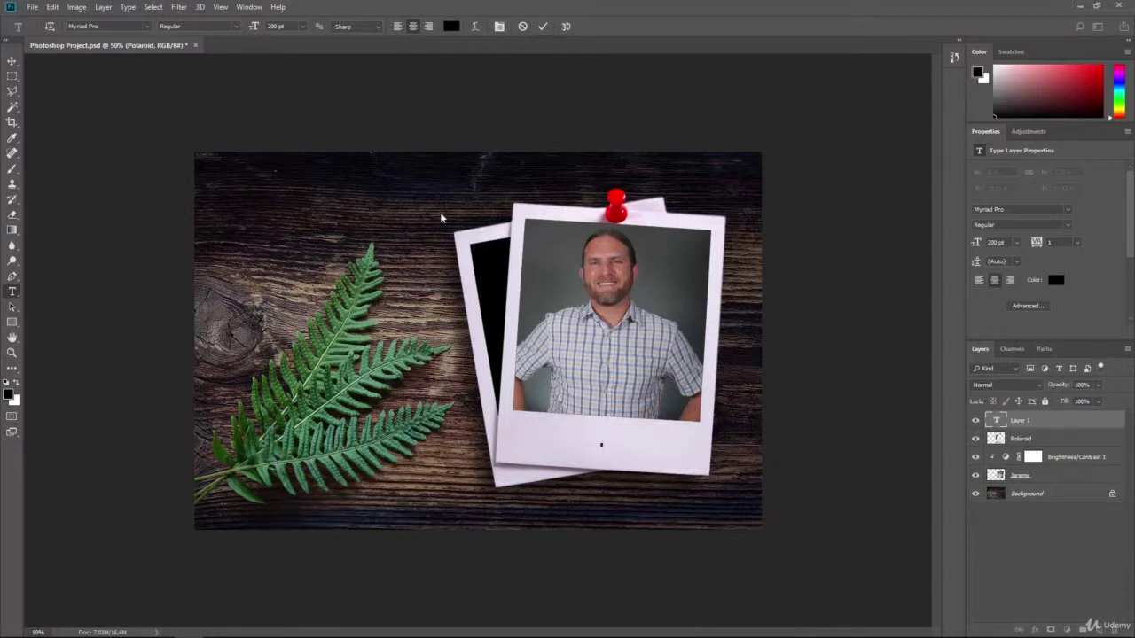
pyautogui.write('Jeremy')
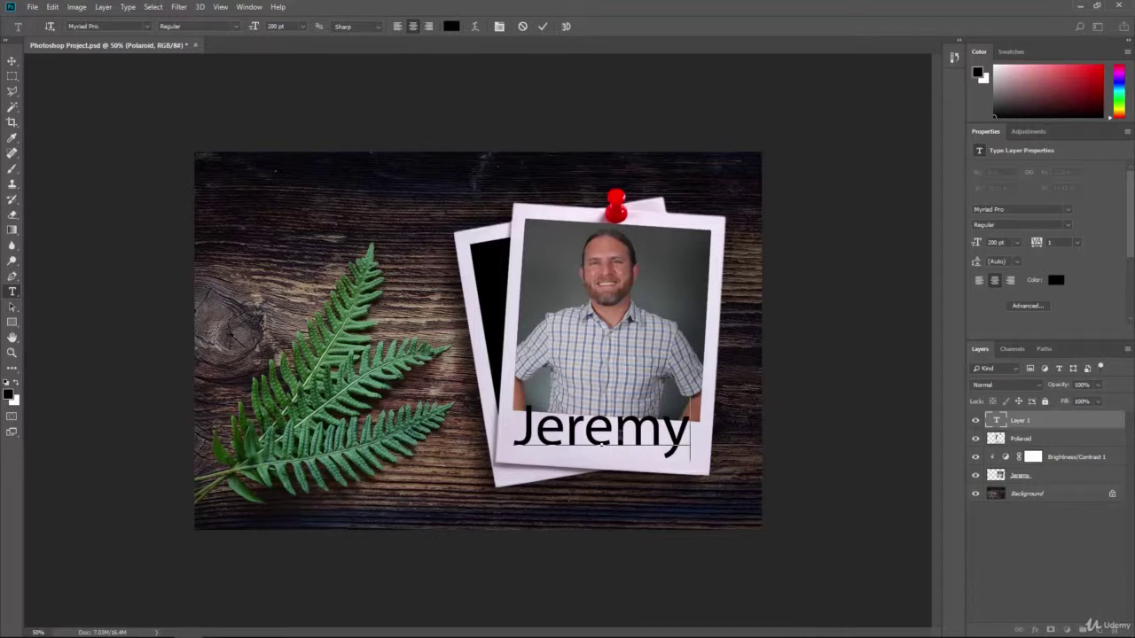
pyautogui.click(12, 64)
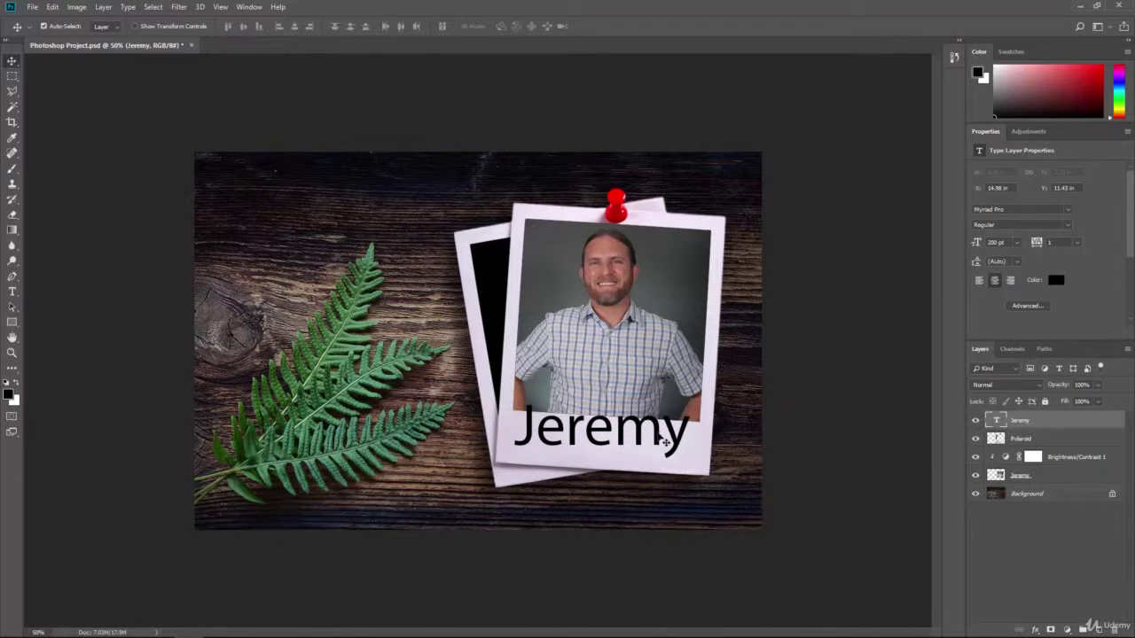
pyautogui.moveTo(666, 438); pyautogui.dragTo(666, 448)
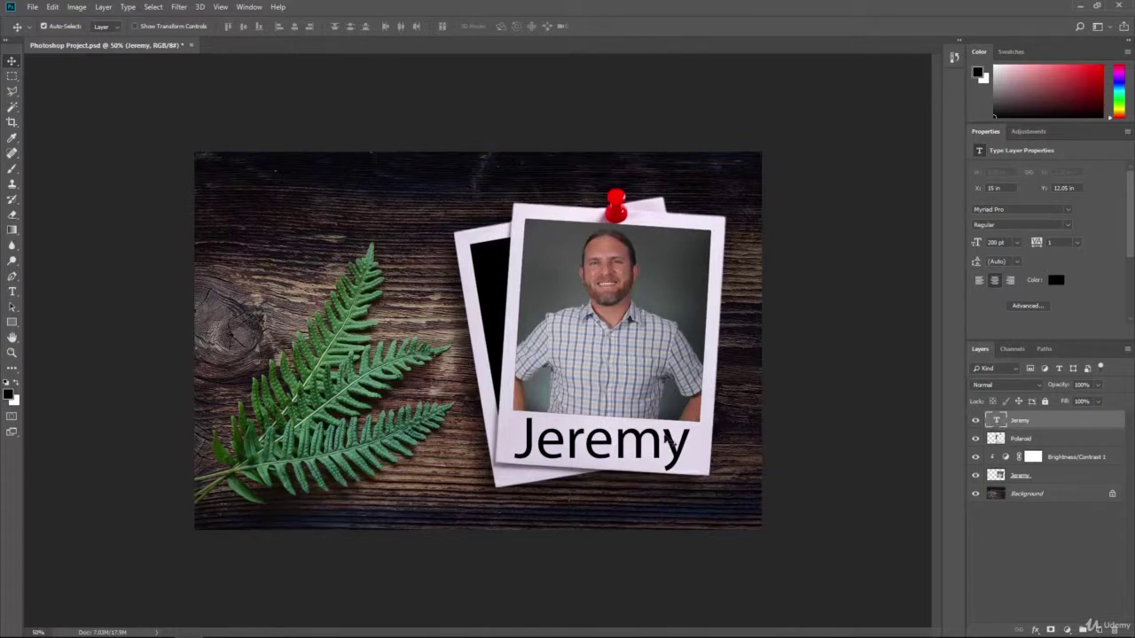
# Step: Change the caption text's font to Freestyle Script
pyautogui.click(13, 292)
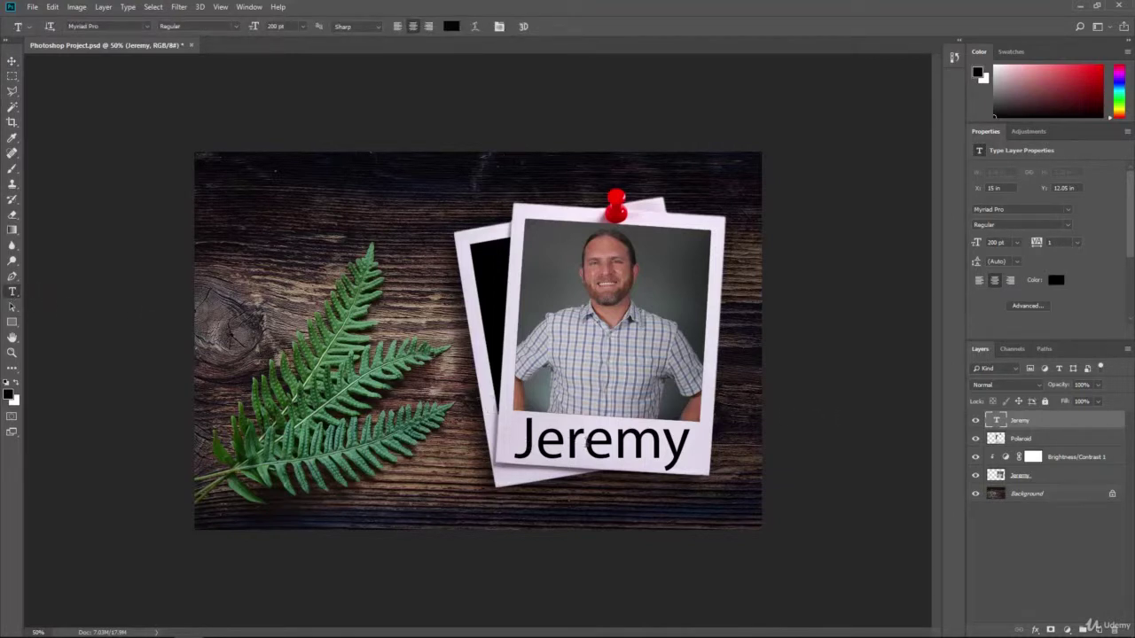
pyautogui.click(146, 27)
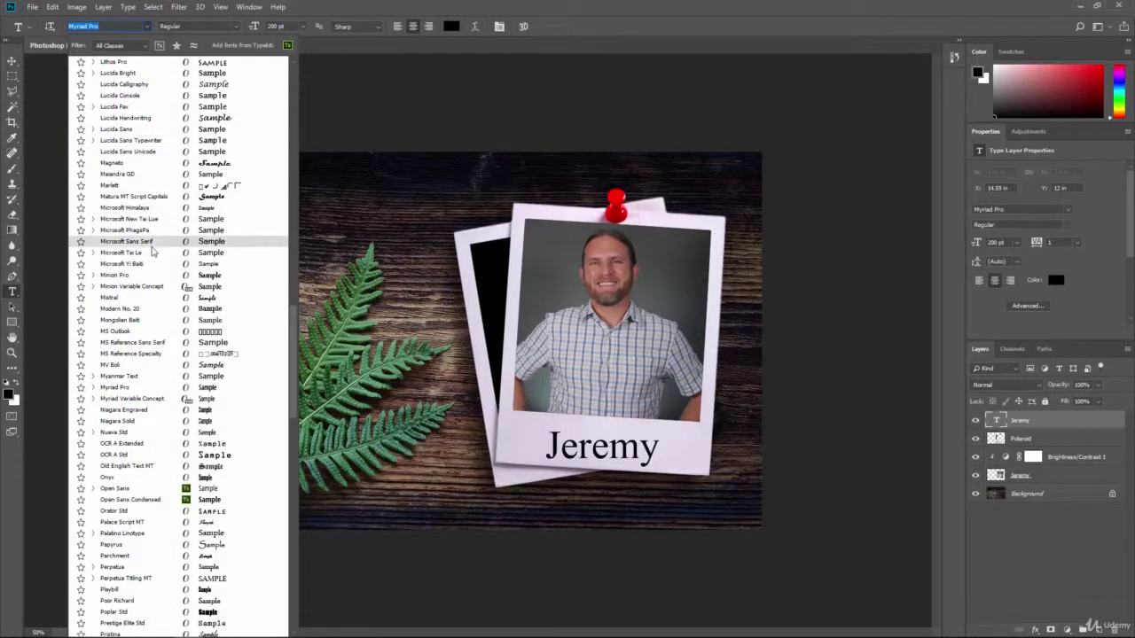
pyautogui.scroll(3, 155, 301)
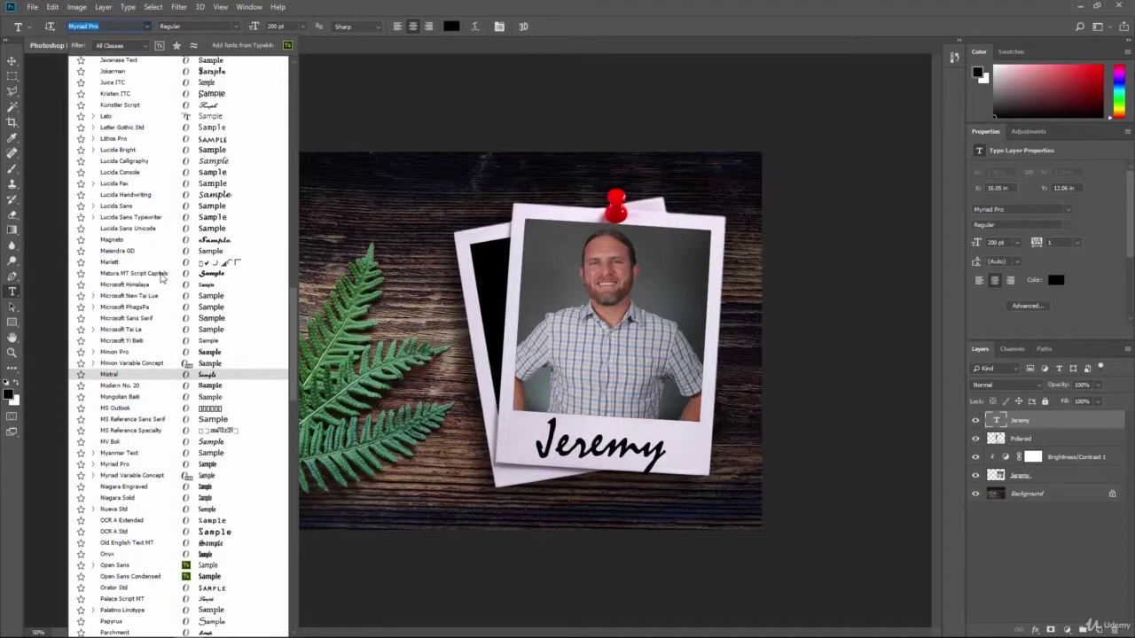
pyautogui.scroll(6, 161, 278)
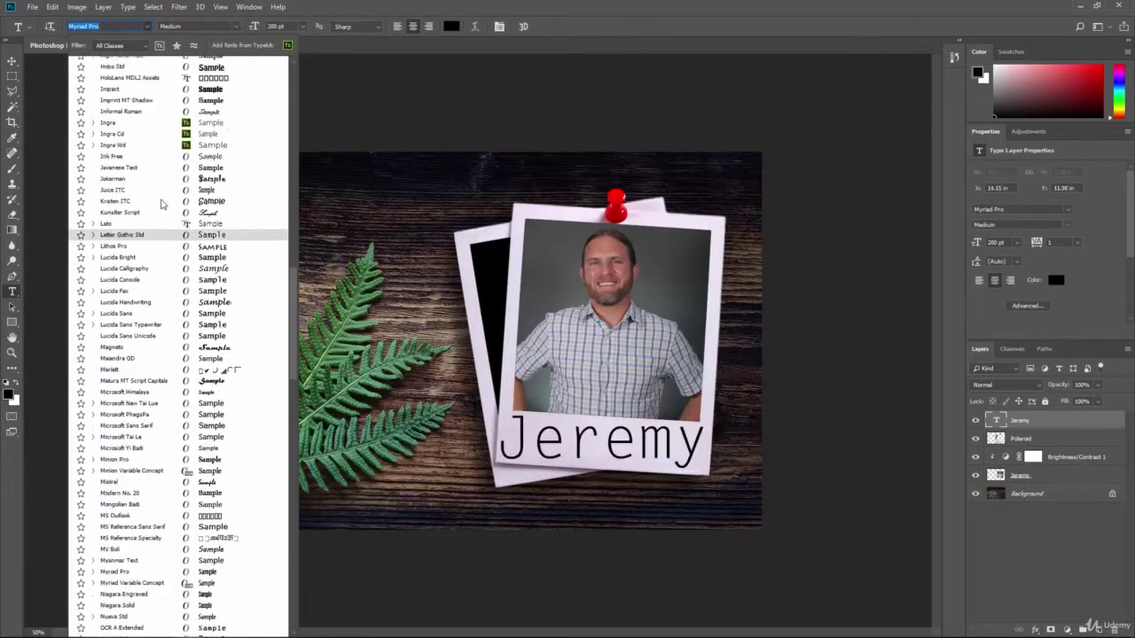
pyautogui.scroll(5, 160, 204)
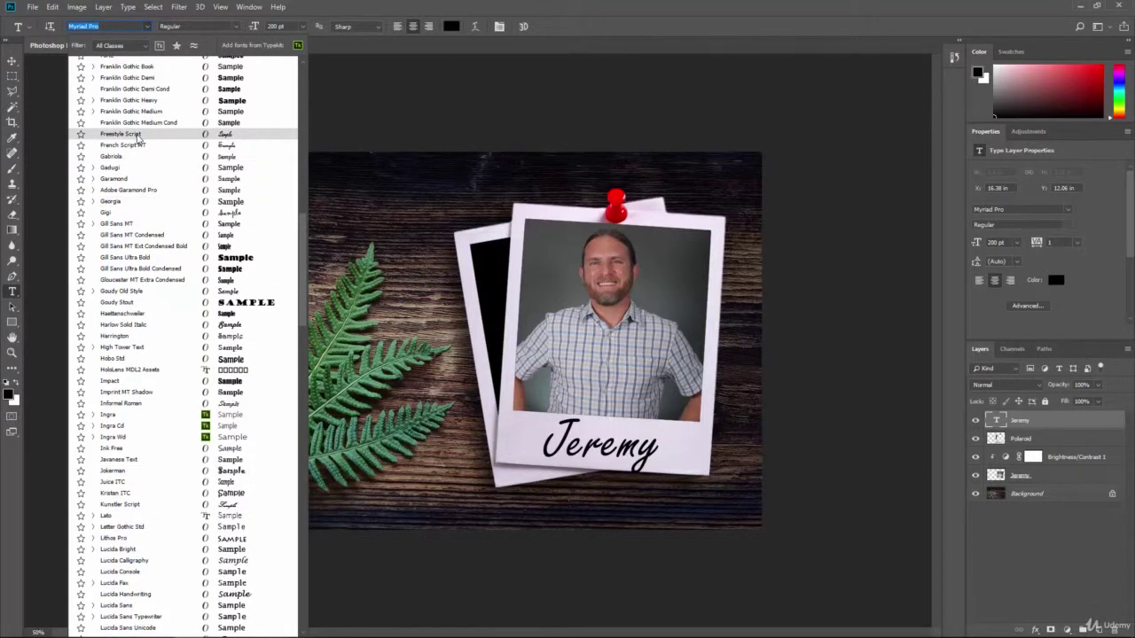
pyautogui.click(121, 134)
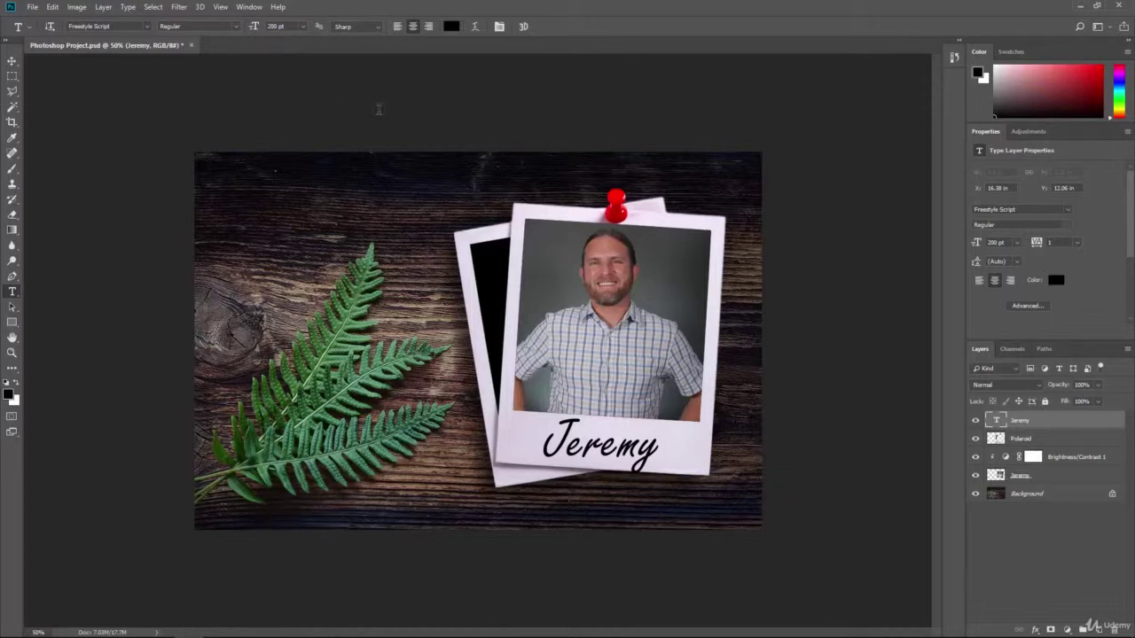
# Step: Reduce the caption text to 180 pt, then to 160 pt, and shift it slightly up within the Polaroid's lower border
pyautogui.click(288, 27)
pyautogui.write('180')
pyautogui.press('Return')
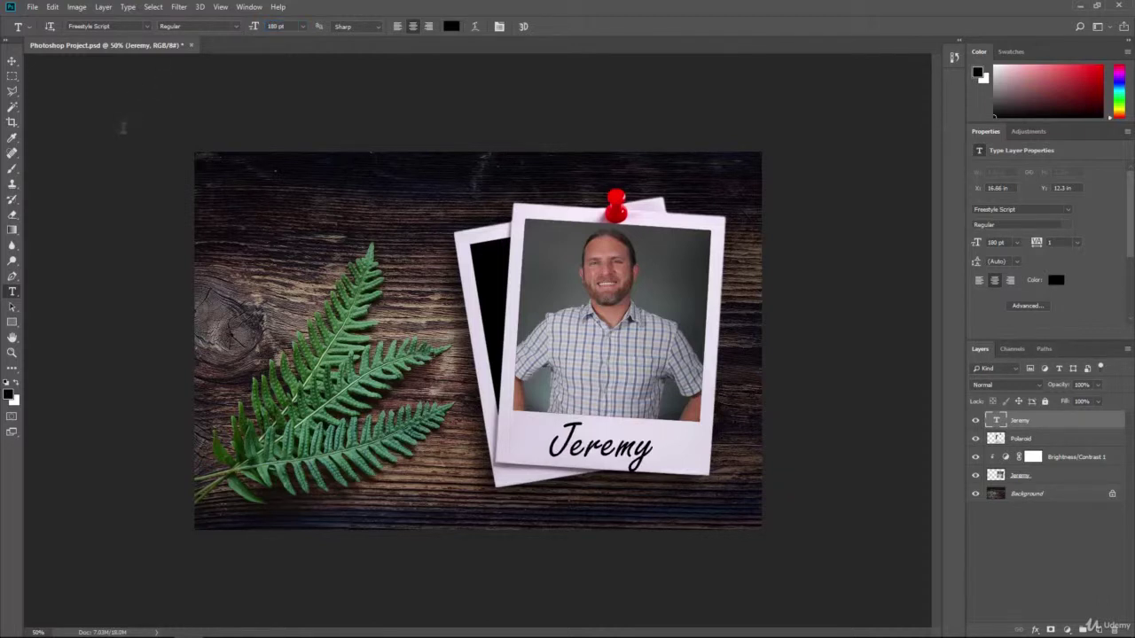
pyautogui.click(276, 27)
pyautogui.write('160')
pyautogui.press('Return')
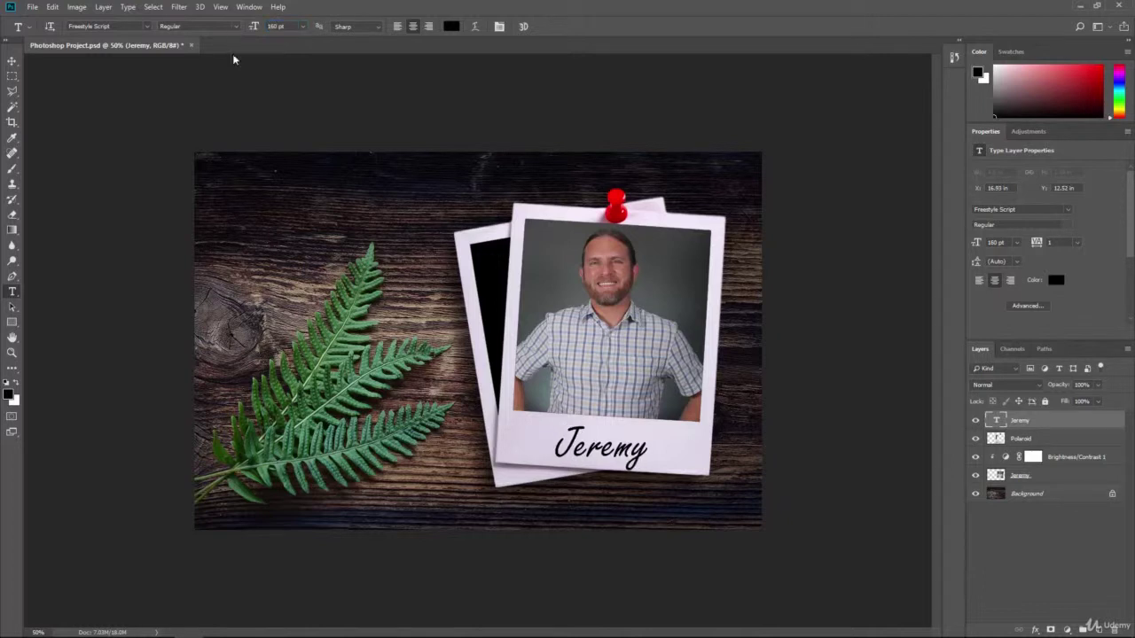
pyautogui.click(11, 60)
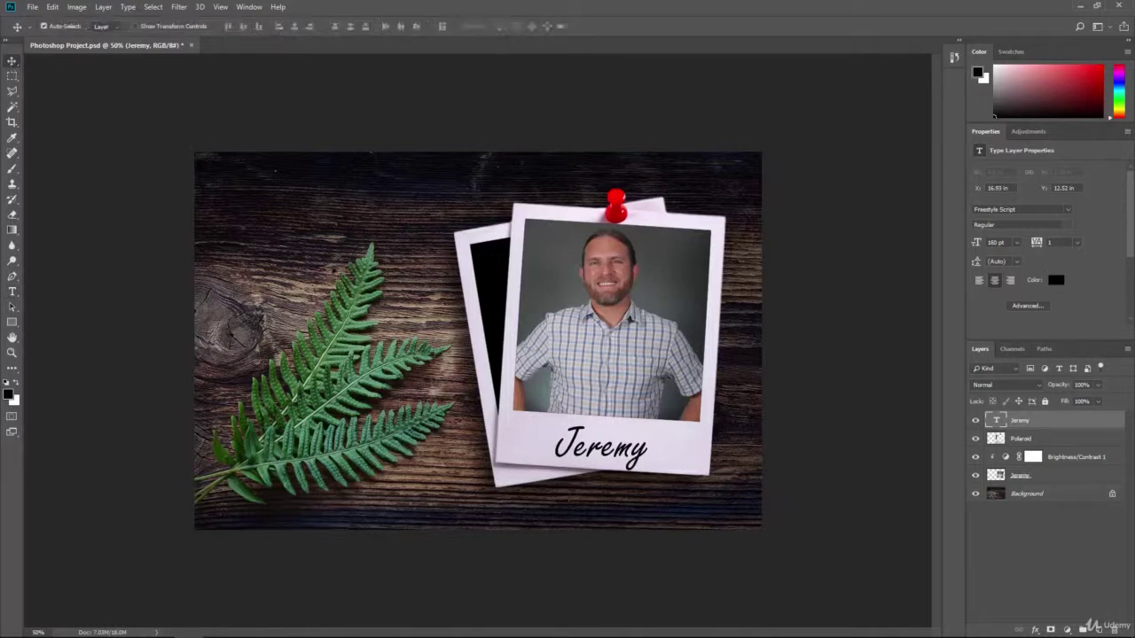
pyautogui.moveTo(585, 438); pyautogui.dragTo(577, 426)
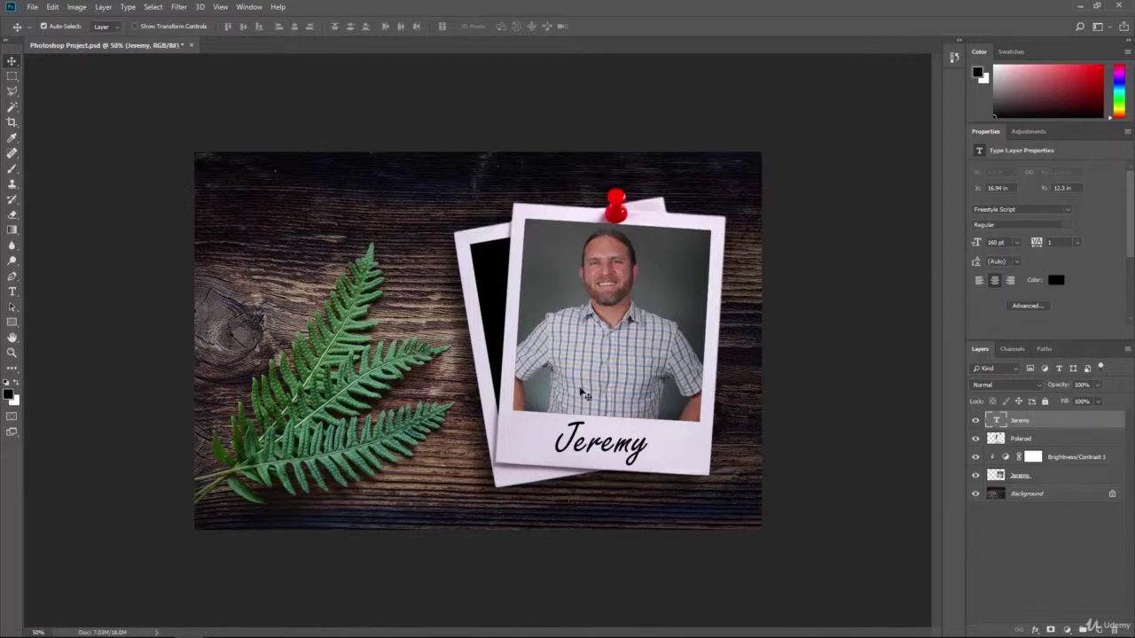
# Step: Rotate the caption about 4.05° clockwise with Free Transform and nudge it to align with the tilted Polaroid border
pyautogui.click(53, 6)
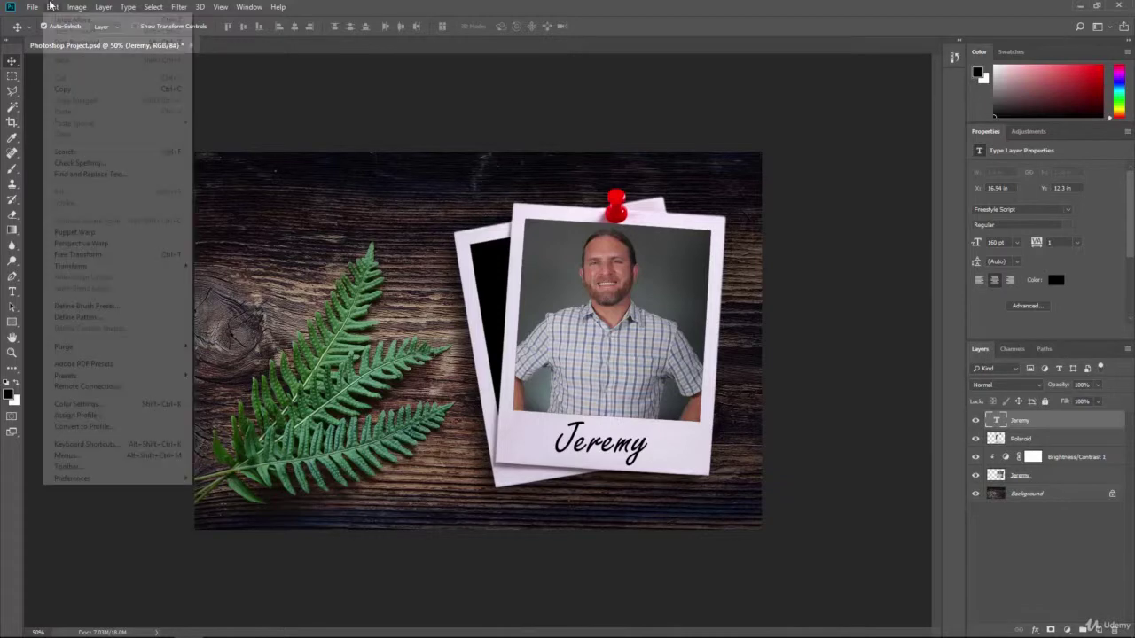
pyautogui.click(100, 255)
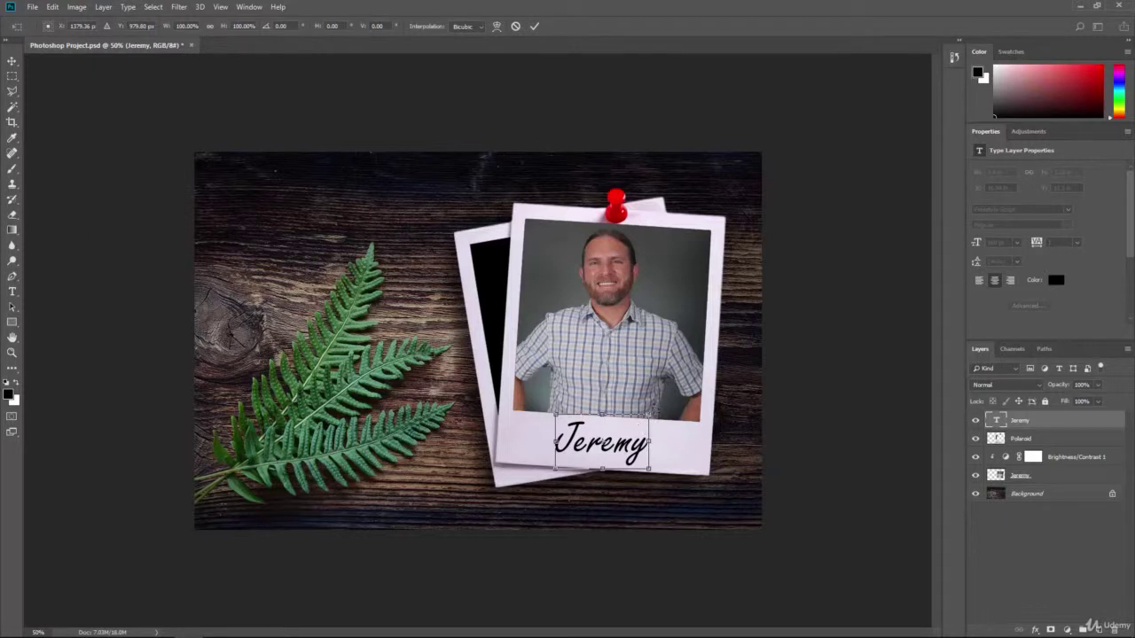
pyautogui.moveTo(665, 406); pyautogui.dragTo(668, 395)
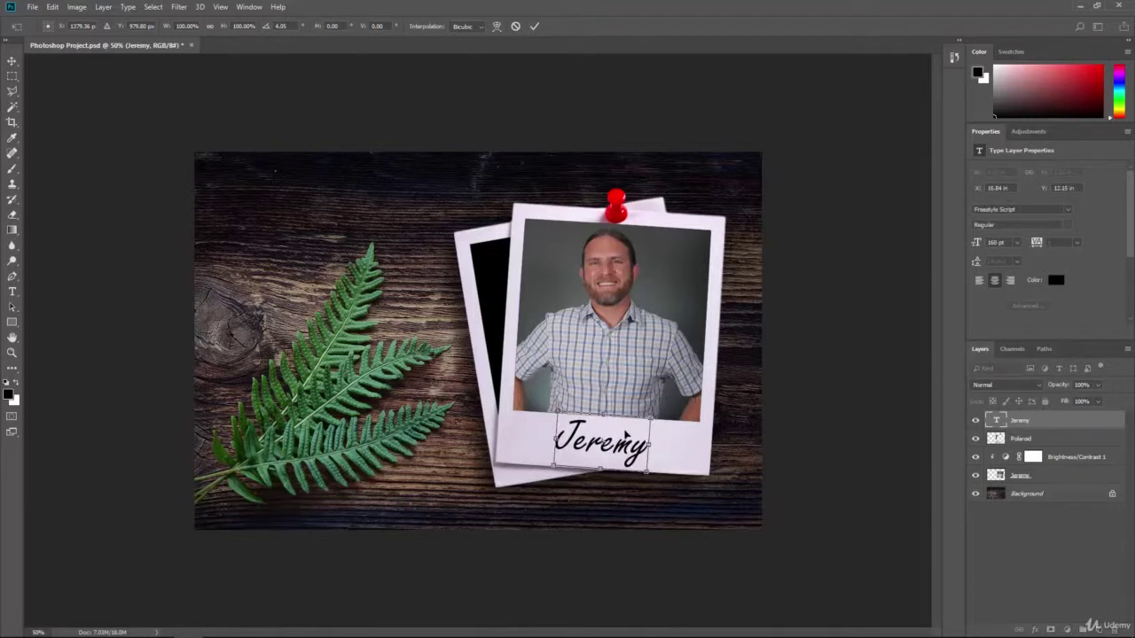
pyautogui.moveTo(626, 433); pyautogui.dragTo(626, 436)
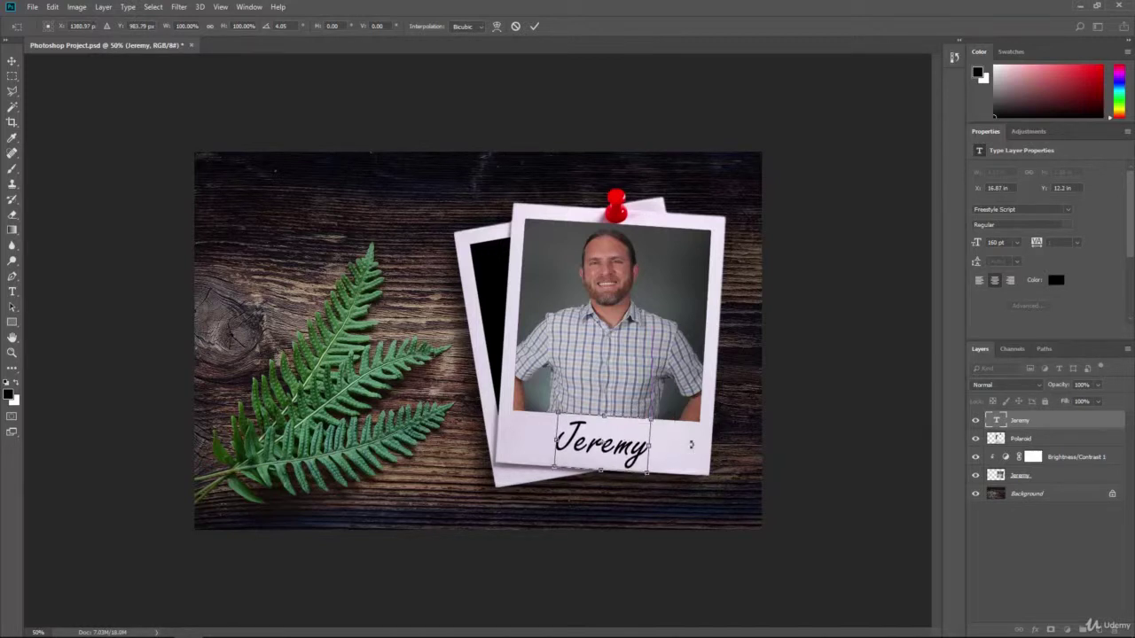
pyautogui.press('Return')
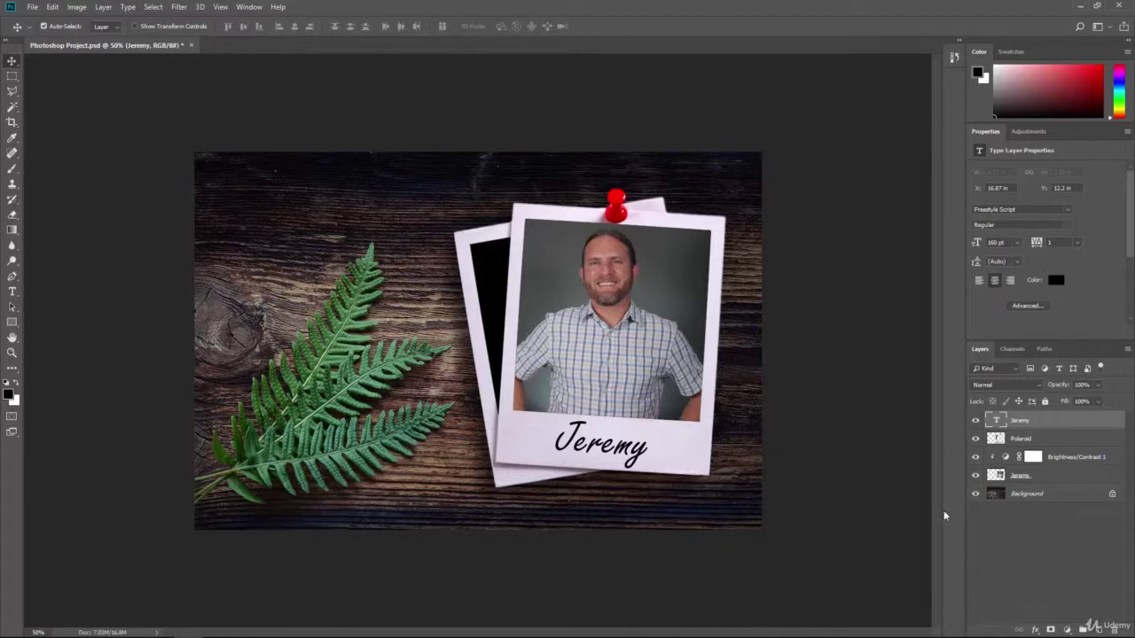
# Step: Hide the Background layer briefly to check the composite, show it again, and save the project file
pyautogui.click(976, 493)
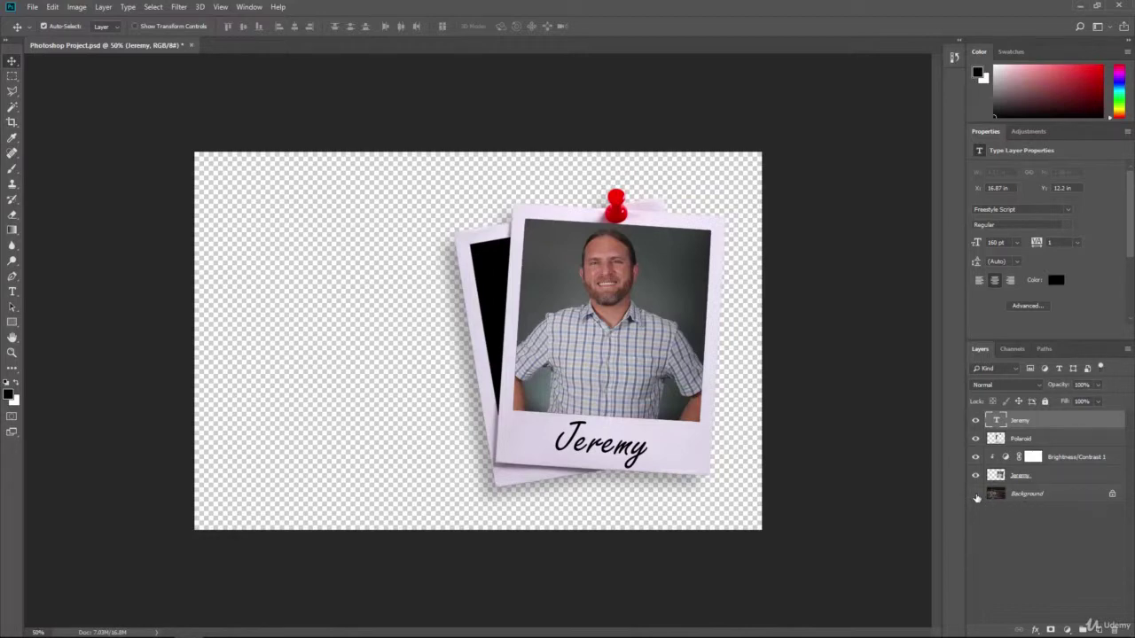
pyautogui.click(975, 494)
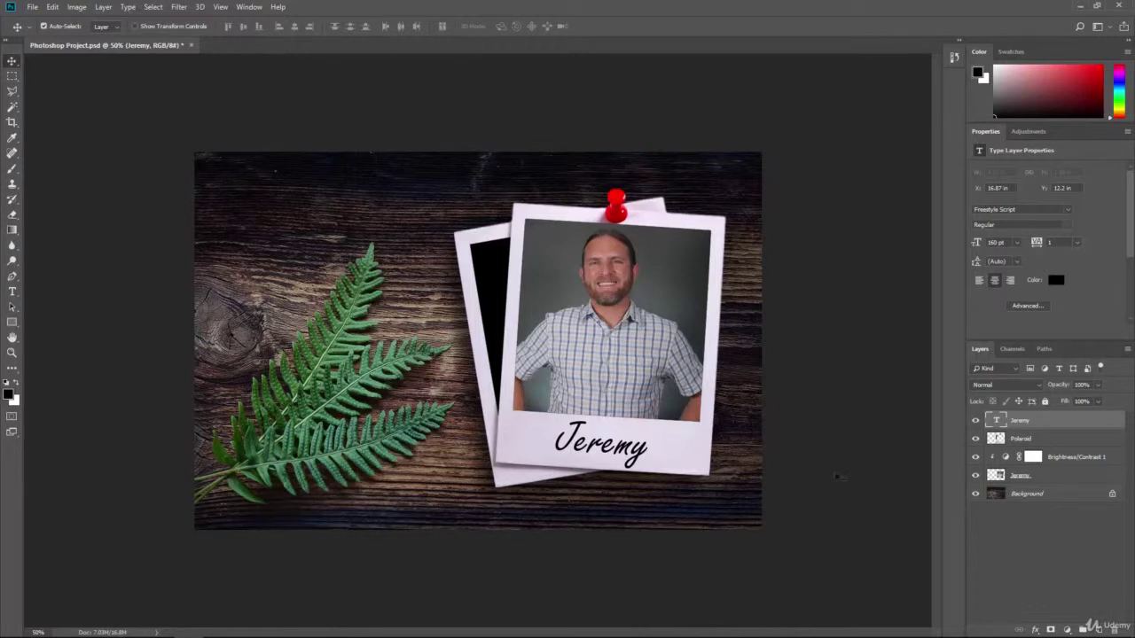
pyautogui.click(29, 6)
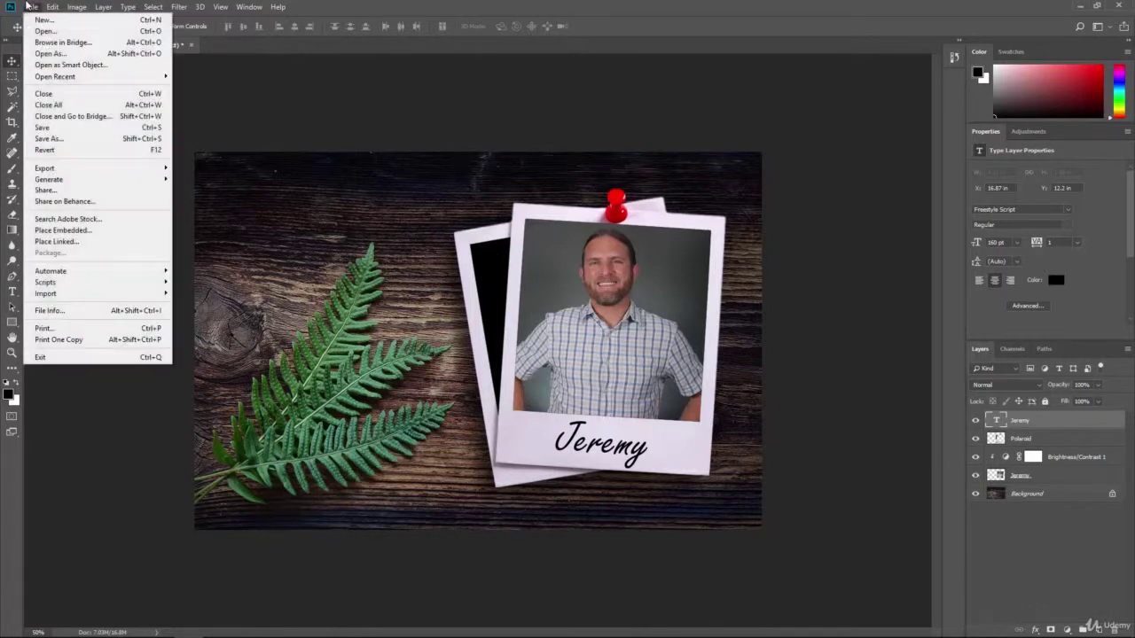
pyautogui.click(56, 129)
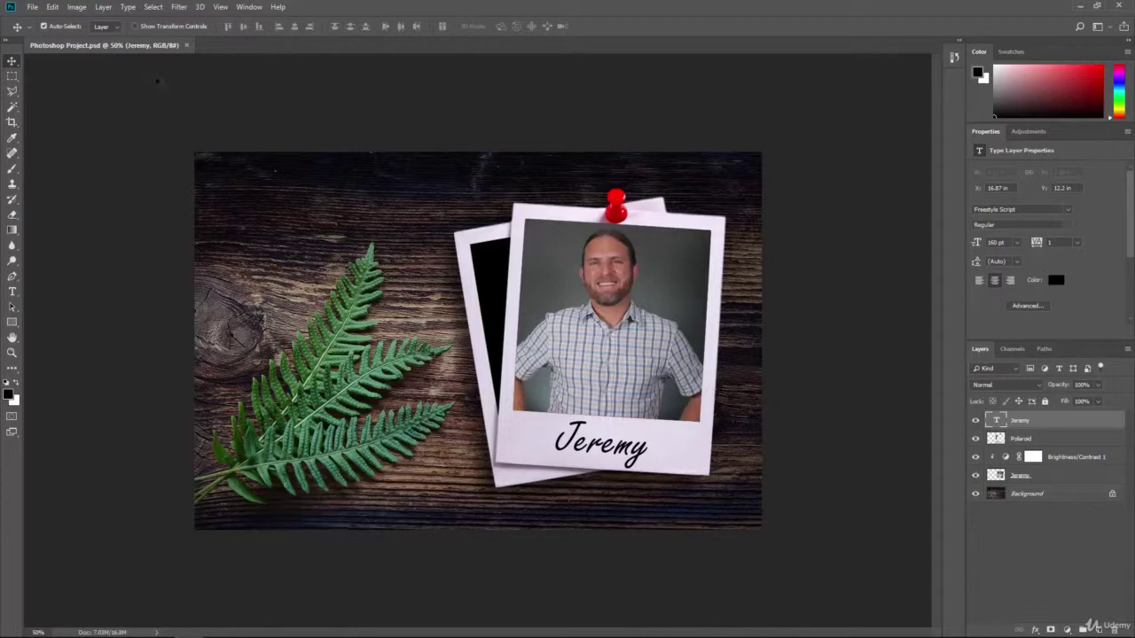
# Step: Save a JPEG copy of the composite as Photoshop Project in the Resources folder, using High quality and the Baseline ("Standard") format
pyautogui.click(32, 7)
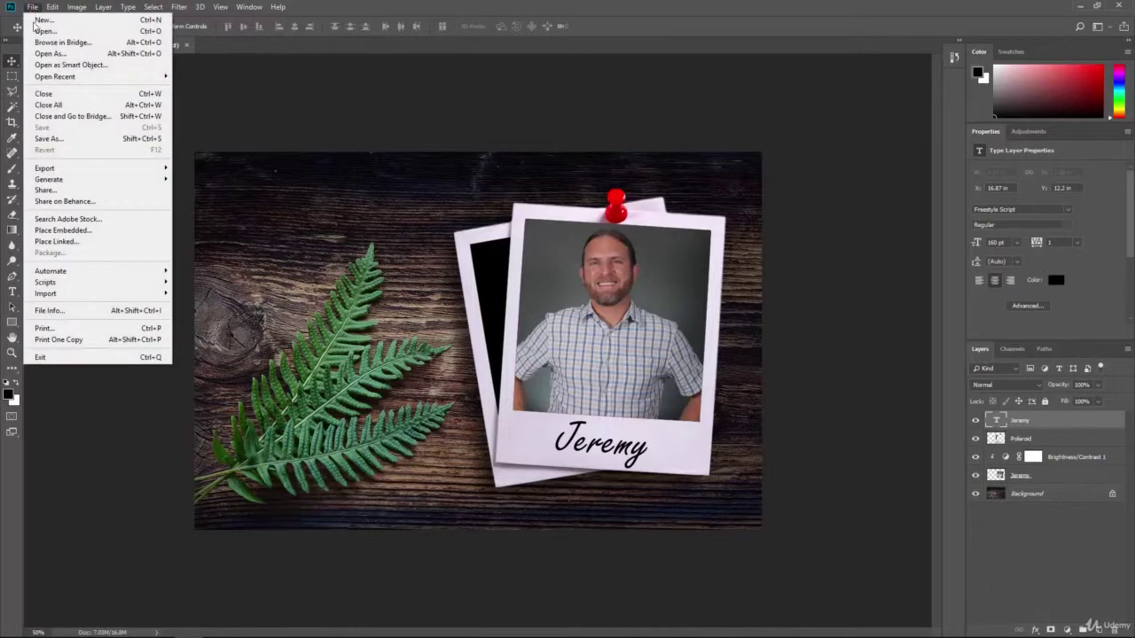
pyautogui.click(49, 139)
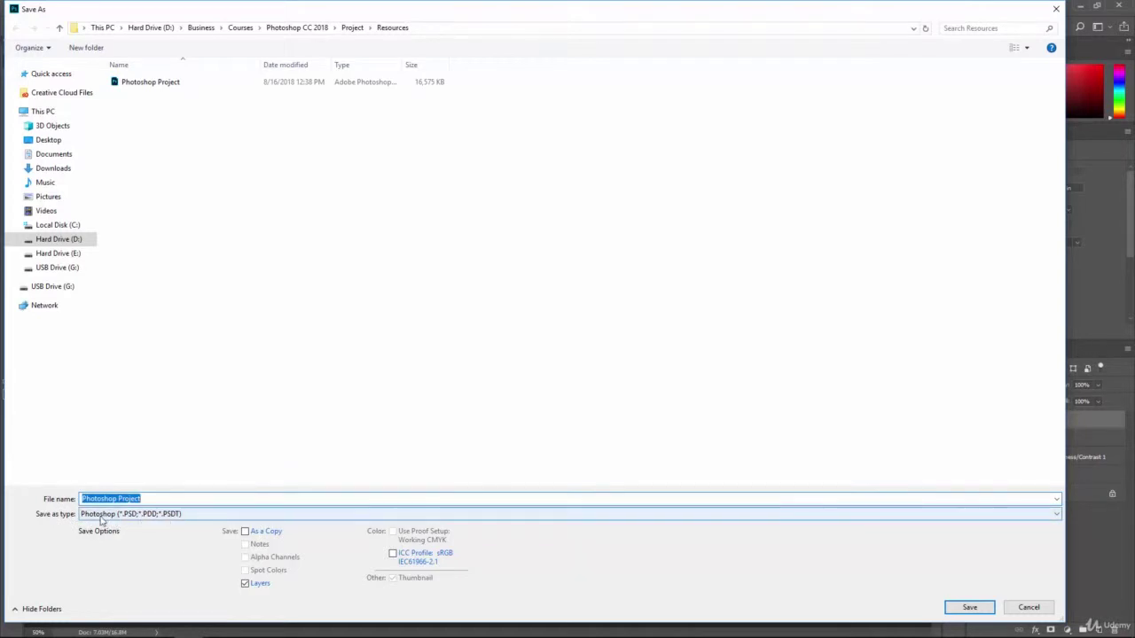
pyautogui.click(188, 520)
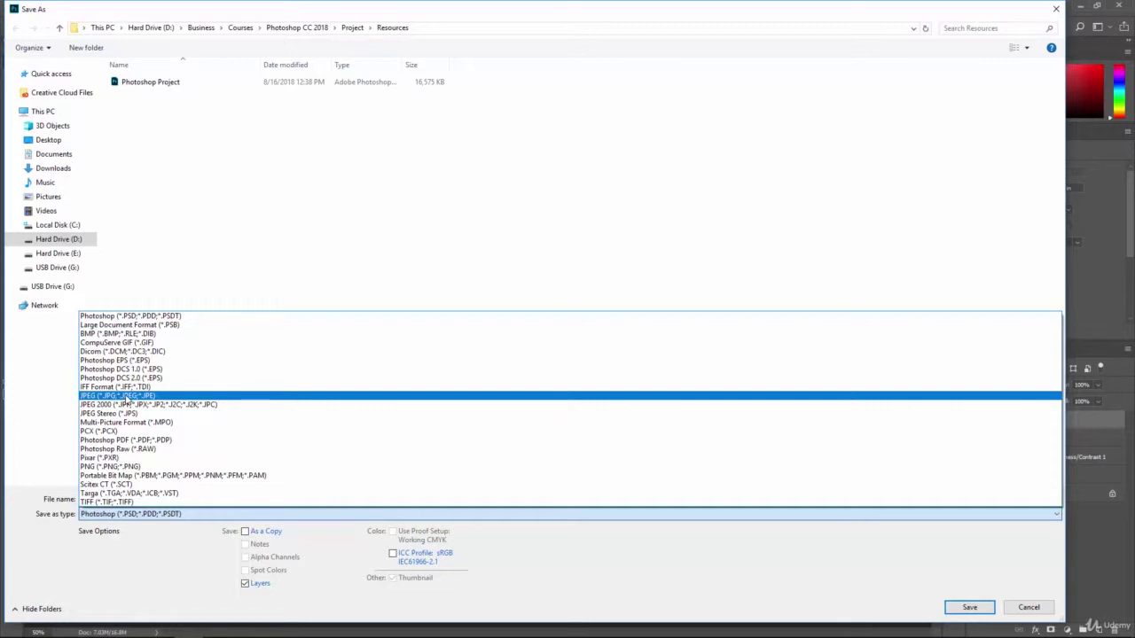
pyautogui.click(127, 397)
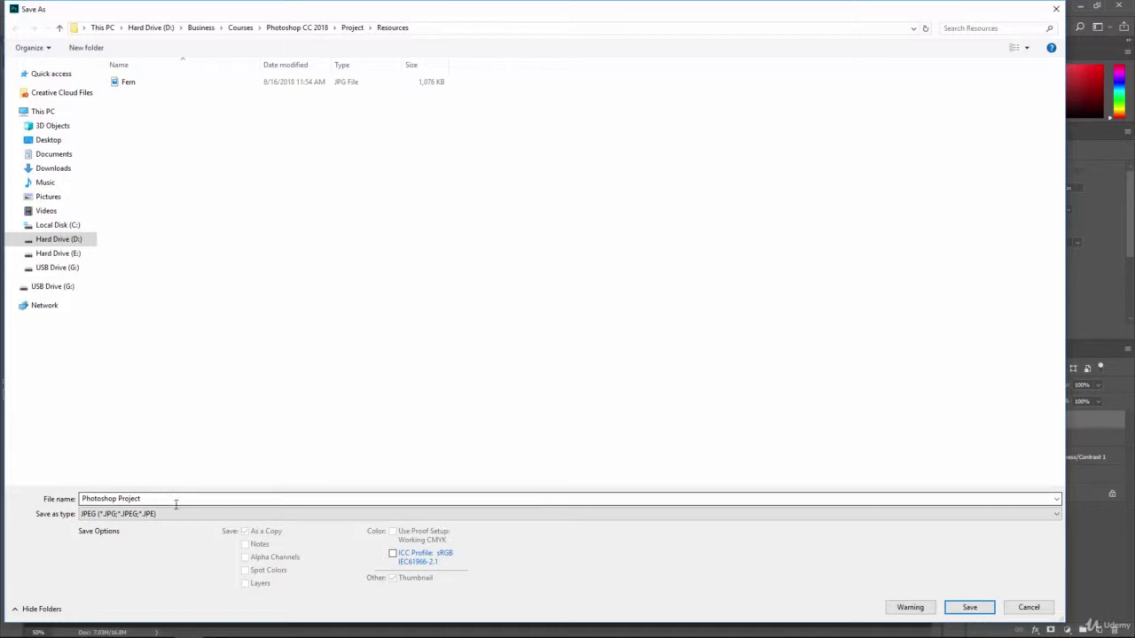
pyautogui.click(949, 607)
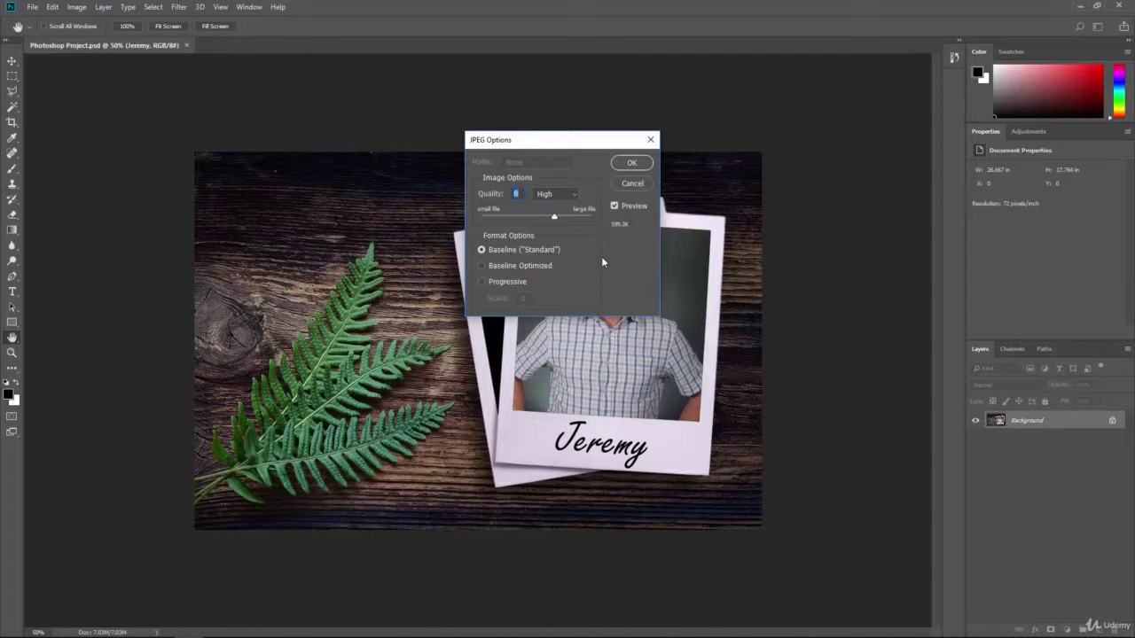
pyautogui.click(632, 163)
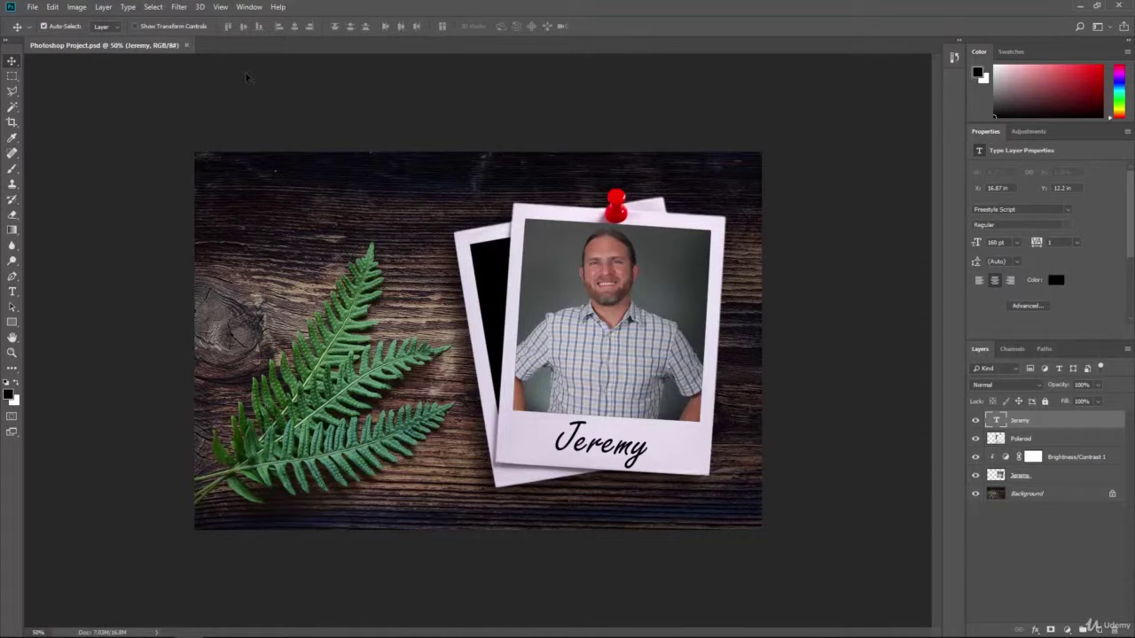
# Step: Toggle the visibility of the caption text layer and the Polaroid layer off and on to check the PSD's separate layers
pyautogui.click(975, 421)
pyautogui.click(976, 421)
pyautogui.click(975, 439)
pyautogui.click(976, 439)
# Step: Open the flattened Photoshop Project JPEG from the Resources folder
pyautogui.click(38, 9)
pyautogui.click(44, 31)
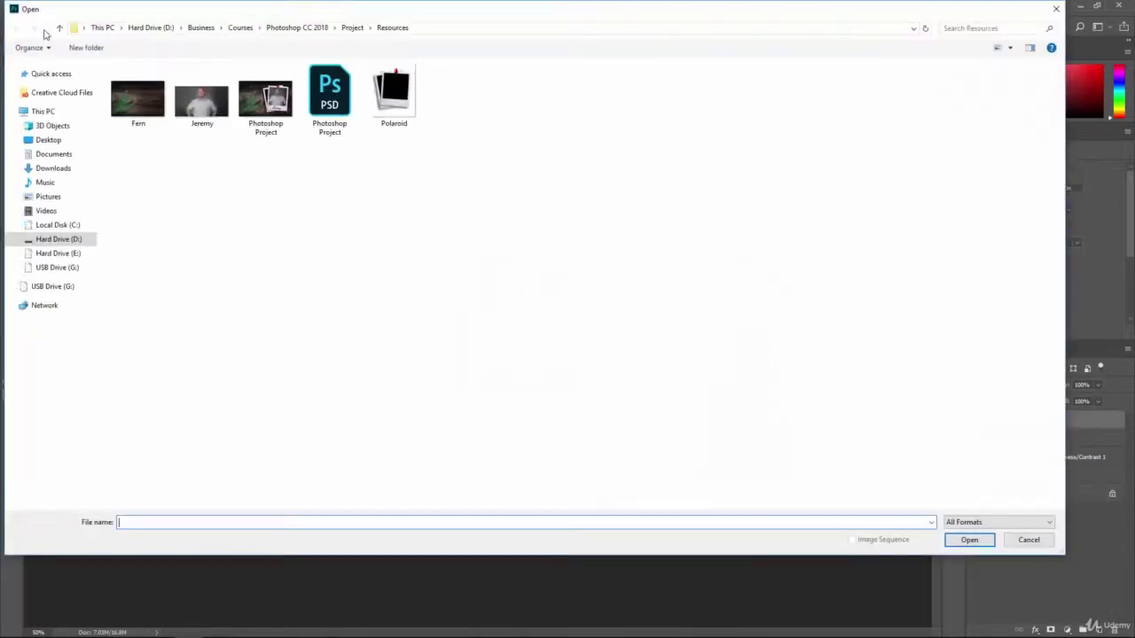
pyautogui.click(276, 105)
pyautogui.click(975, 540)
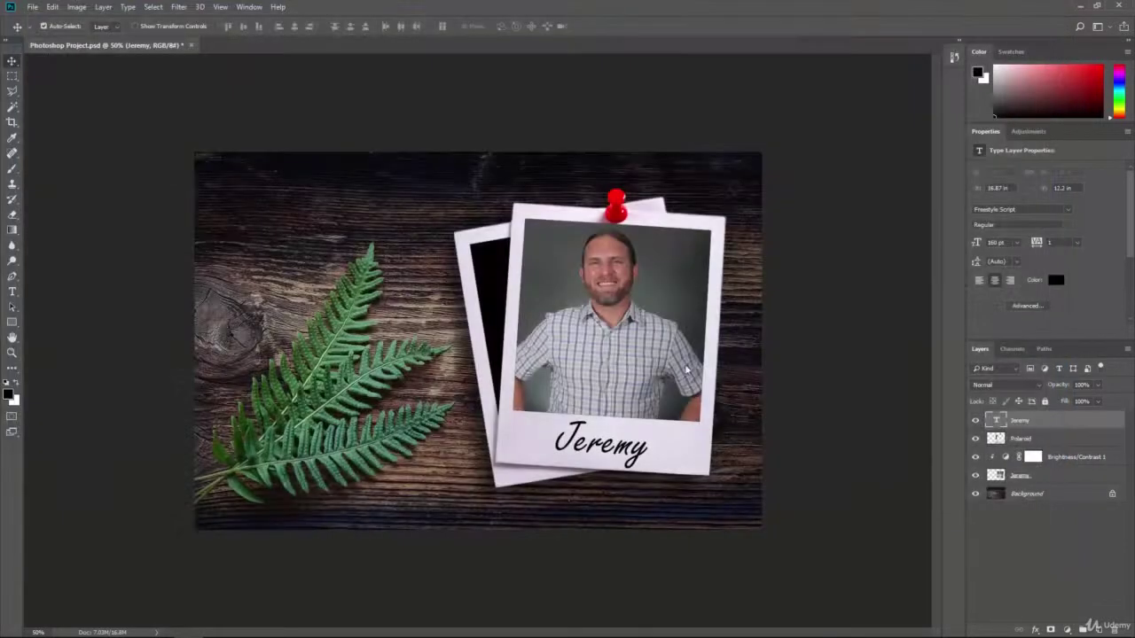